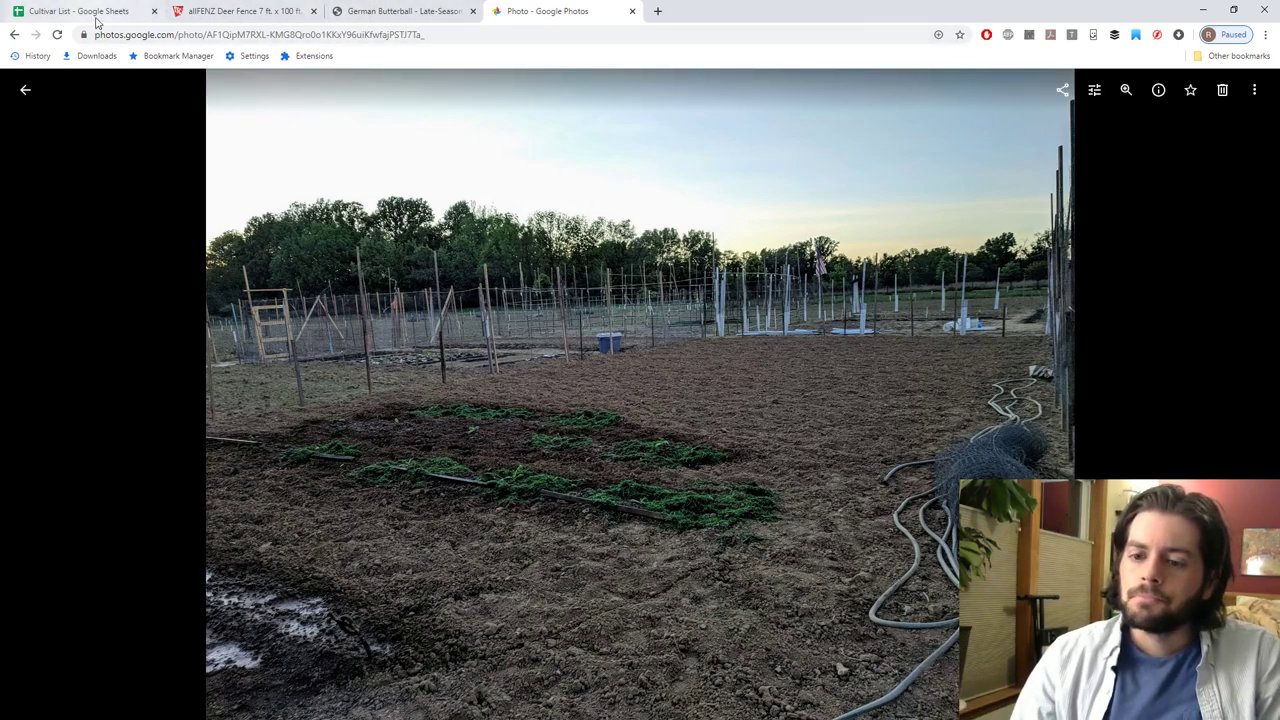
Switch to the Cultivar List spreadsheet and review its Figs by Flavor Group, Top Performing Figs, Fig Synonyms, Cold Hardy Figs and Smyrna List sheets.
click(95, 18)
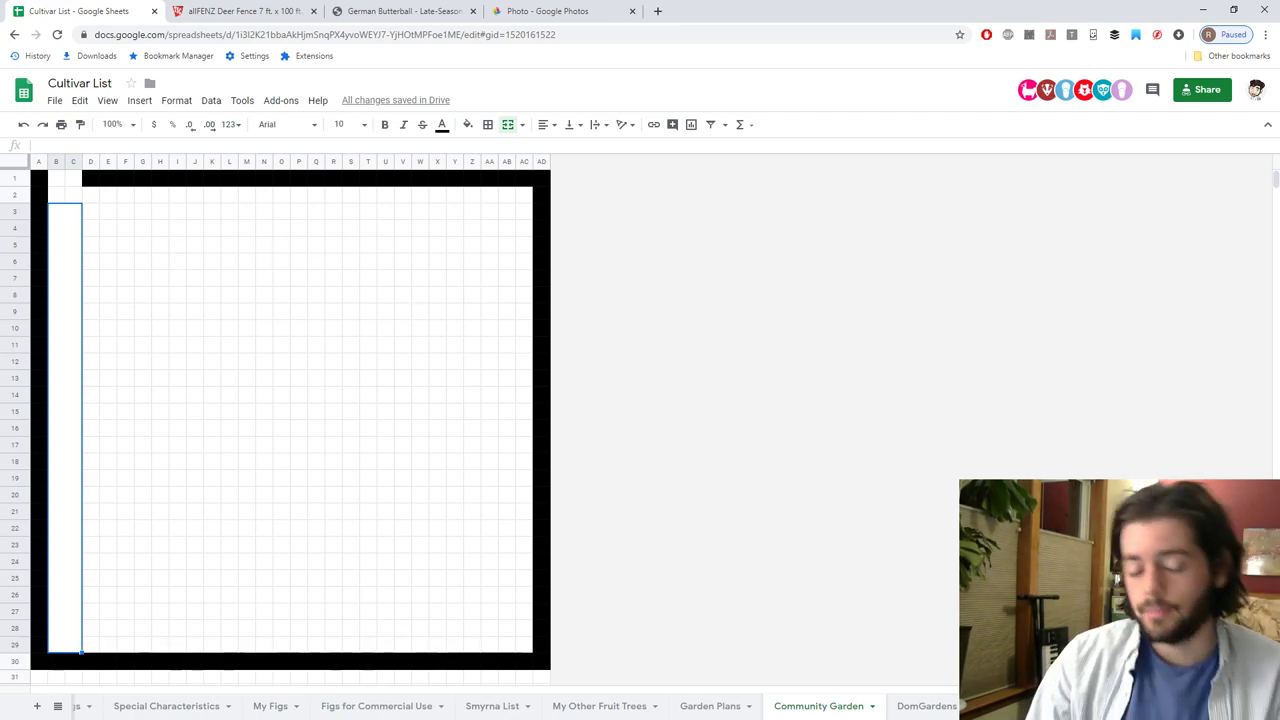
scroll(500, 706, left, 5)
click(146, 708)
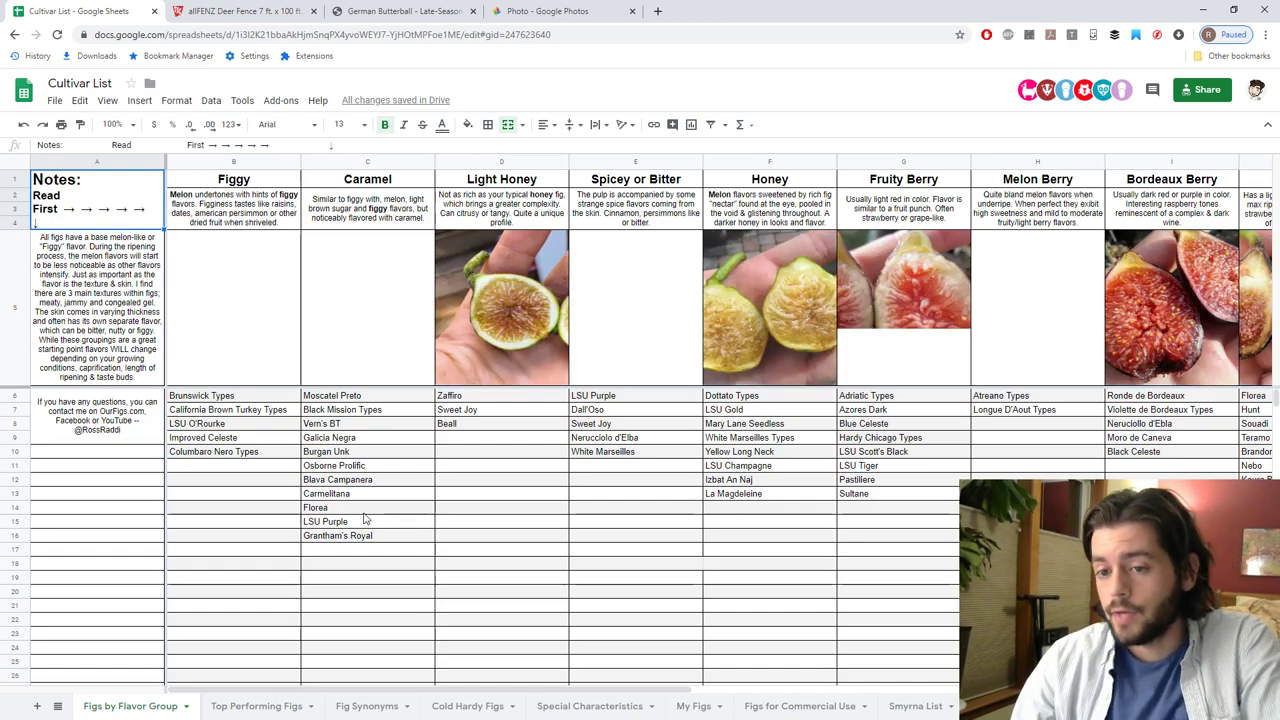
click(262, 706)
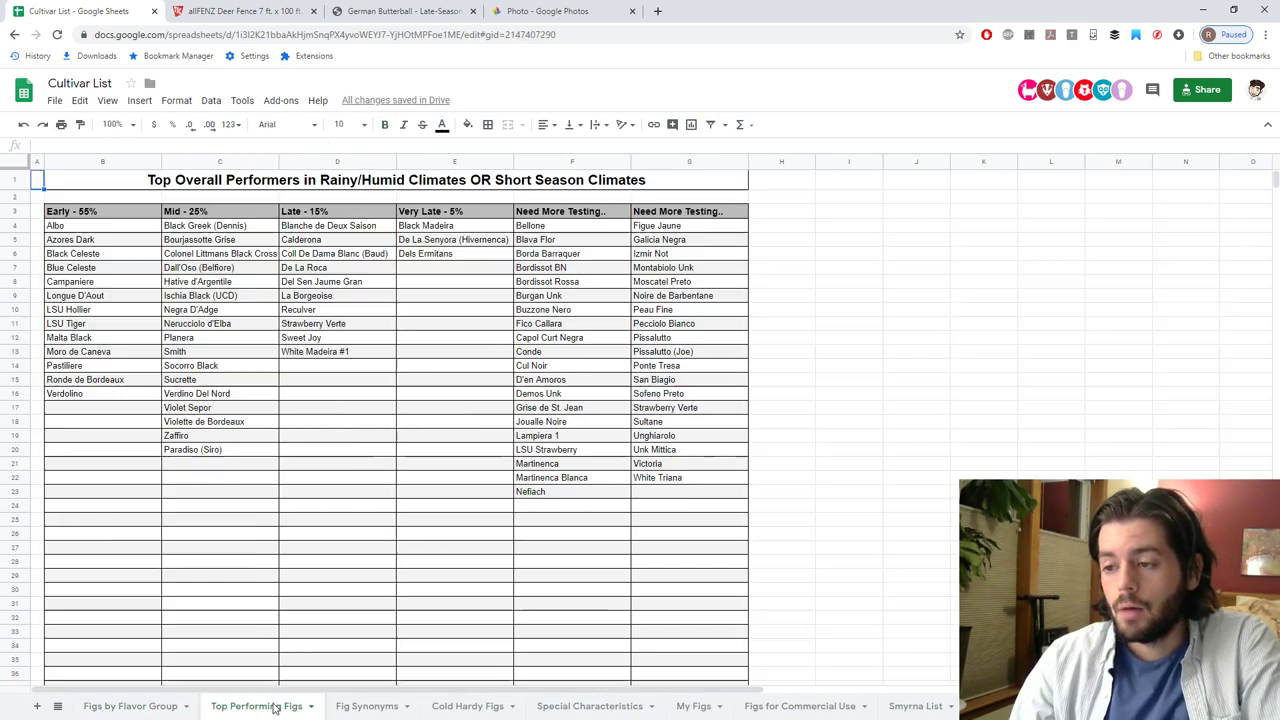
drag(101, 215, 446, 429)
click(400, 567)
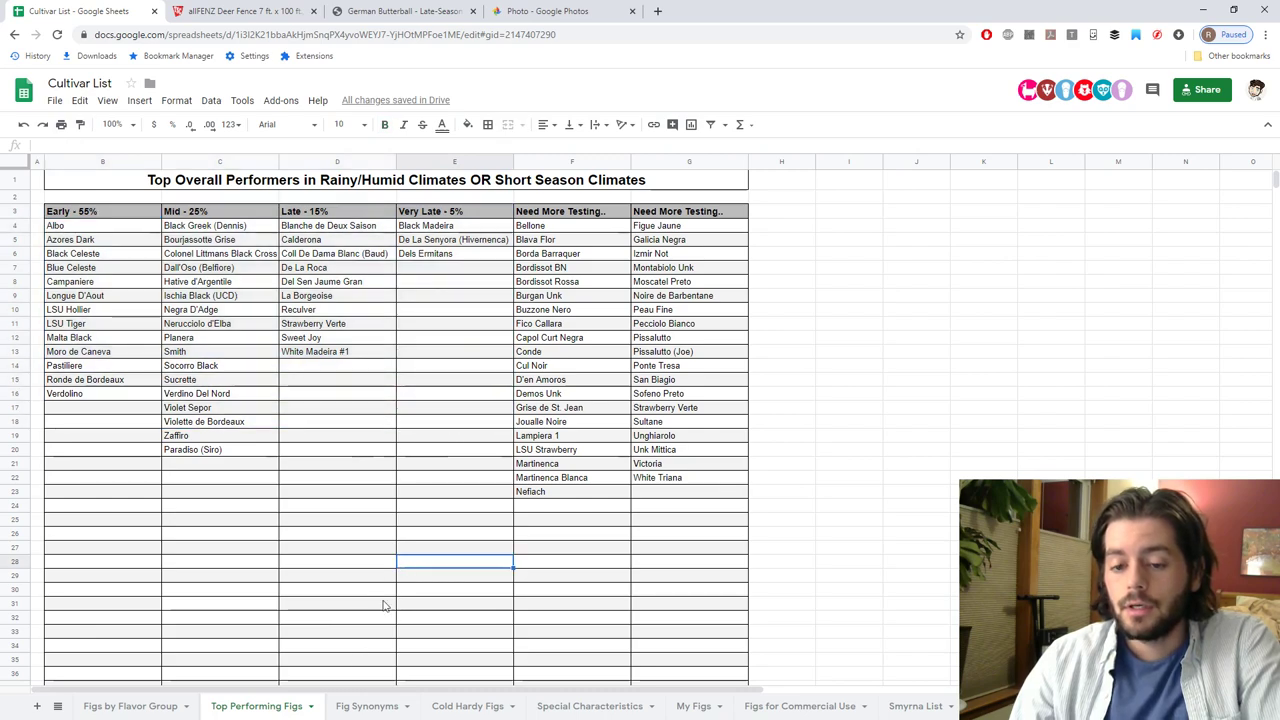
click(367, 706)
click(470, 706)
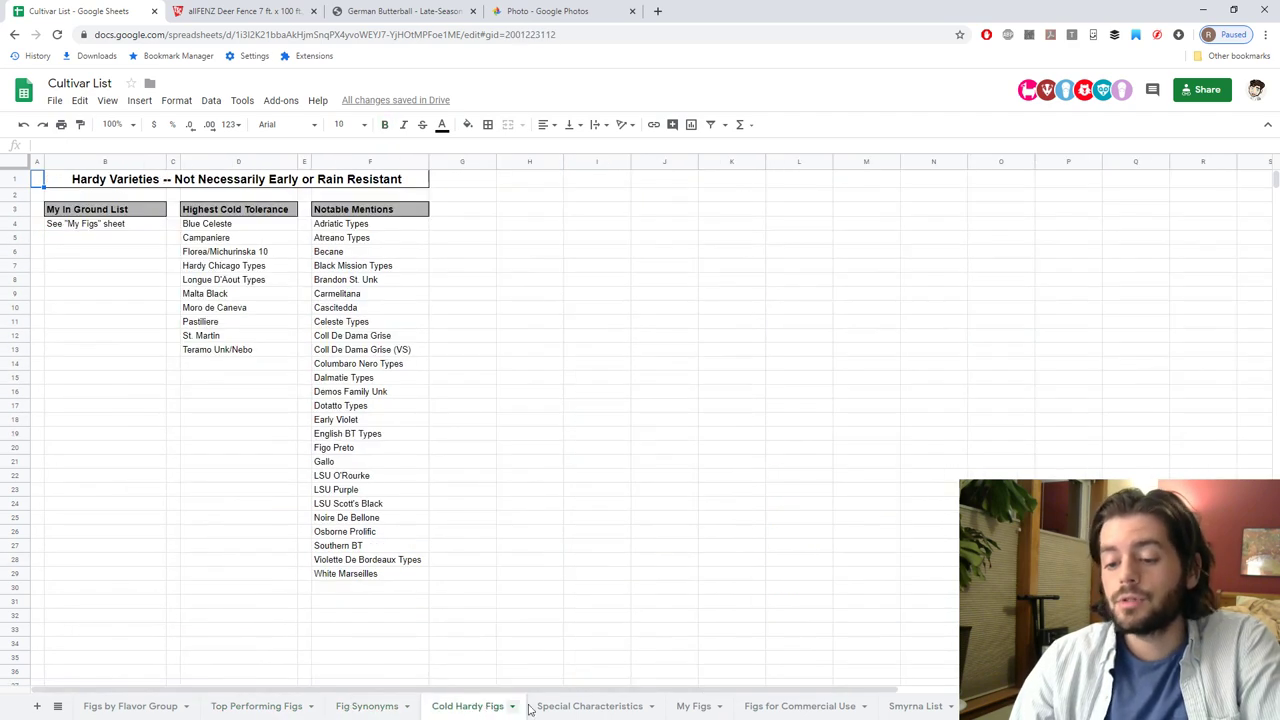
click(915, 706)
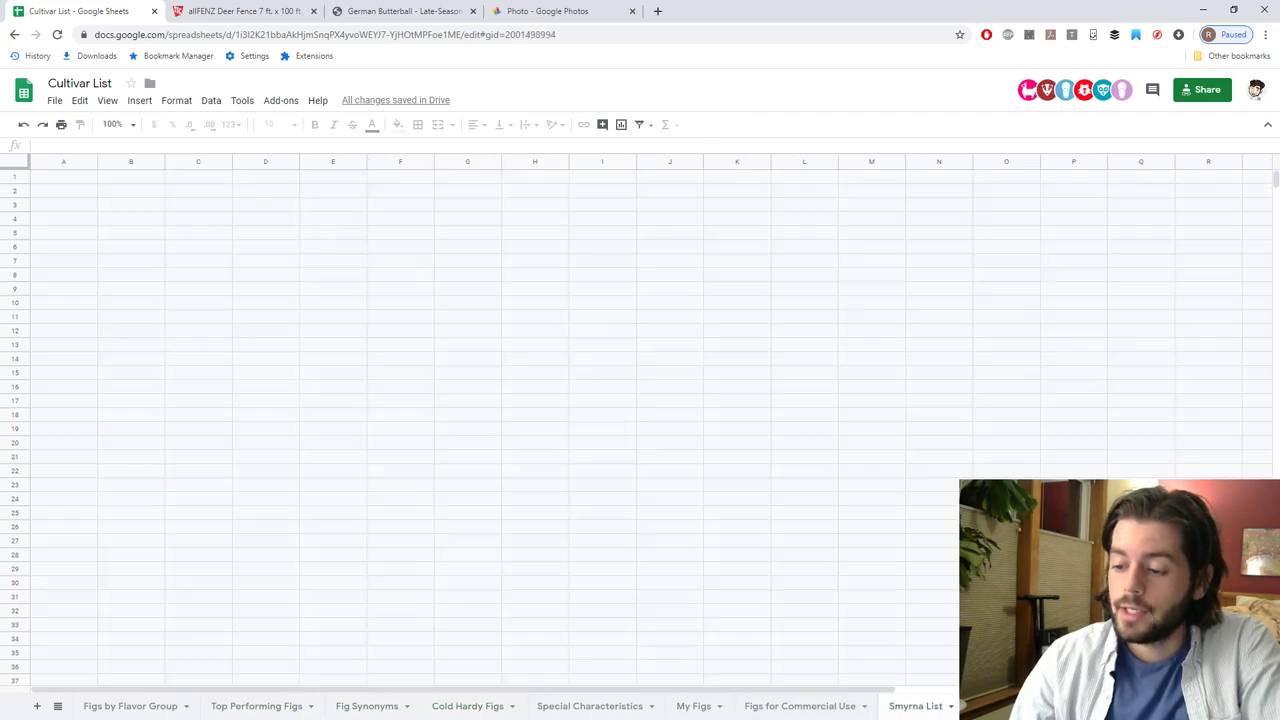
Examine the varieties and the information columns on the My Other Fruit Trees sheet.
click(975, 706)
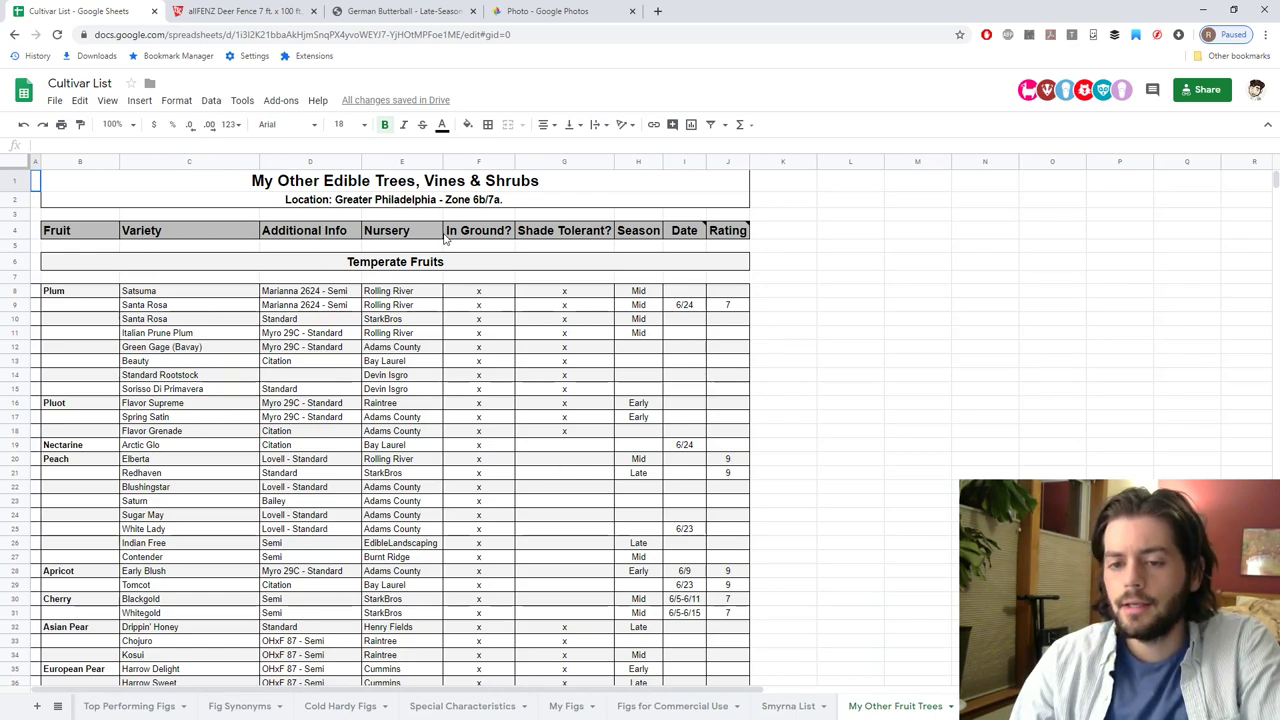
scroll(520, 531, down, 1)
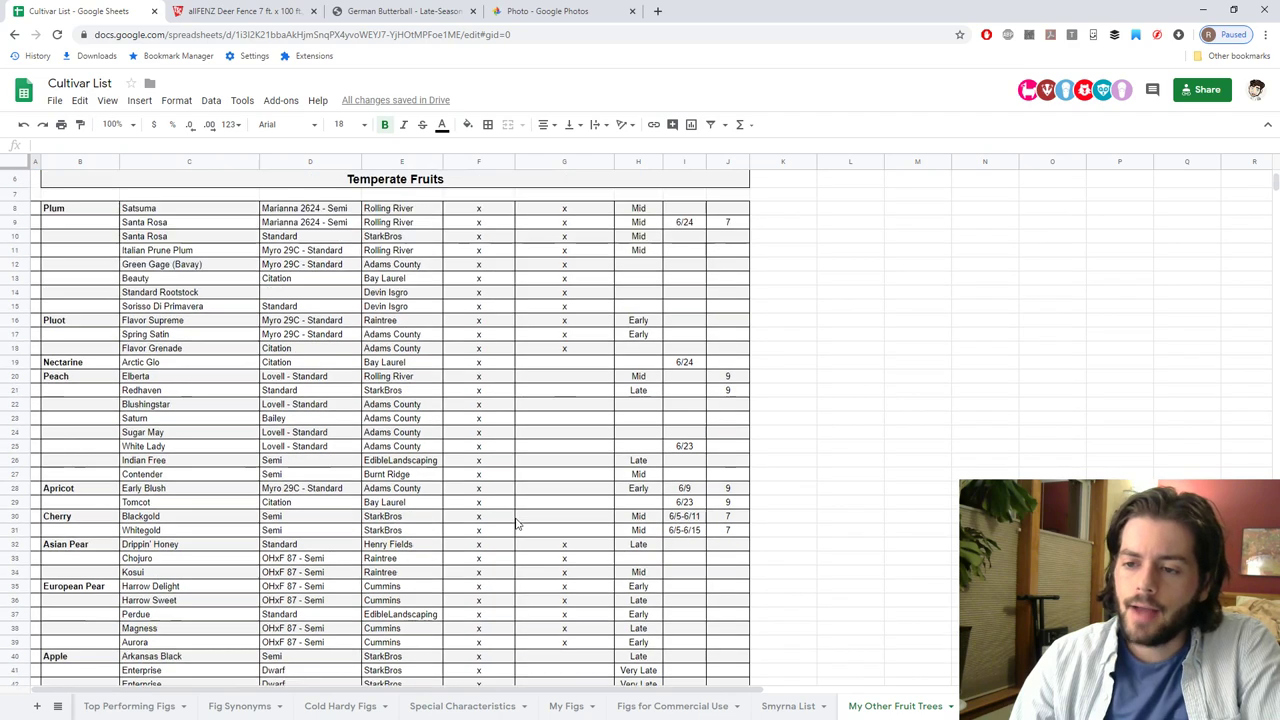
scroll(520, 528, up, 1)
shift+click(651, 161)
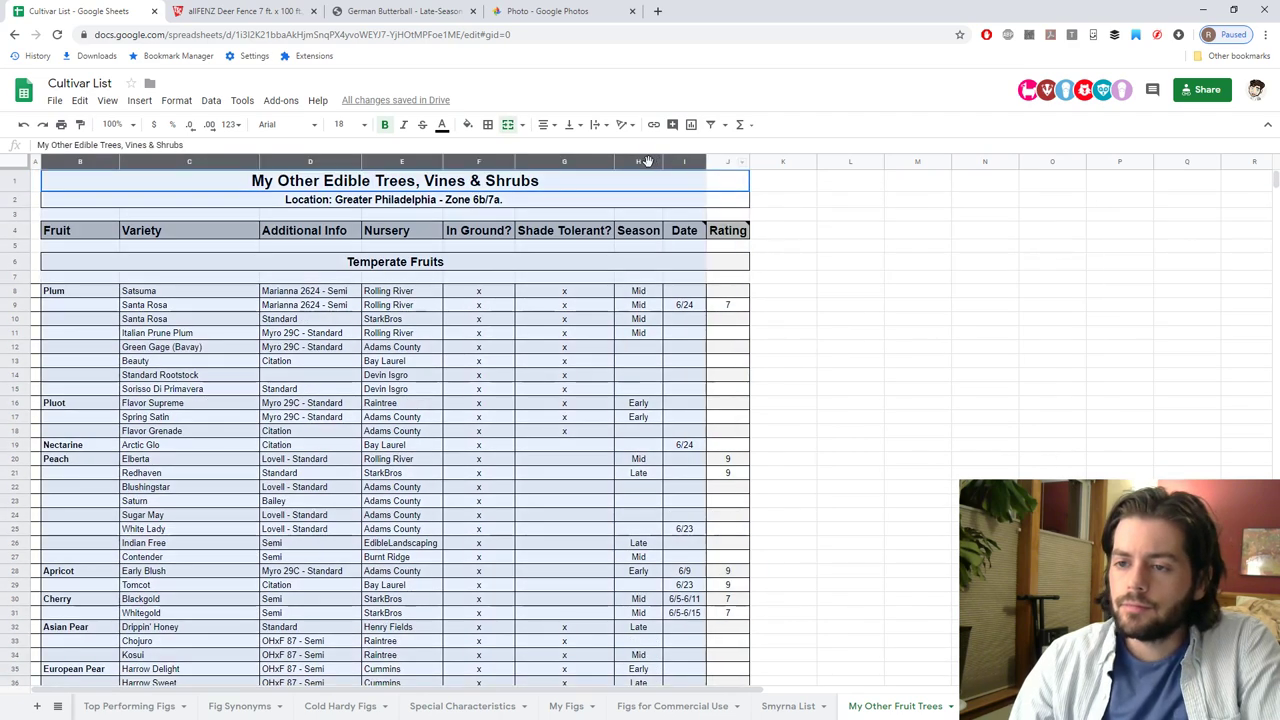
click(530, 383)
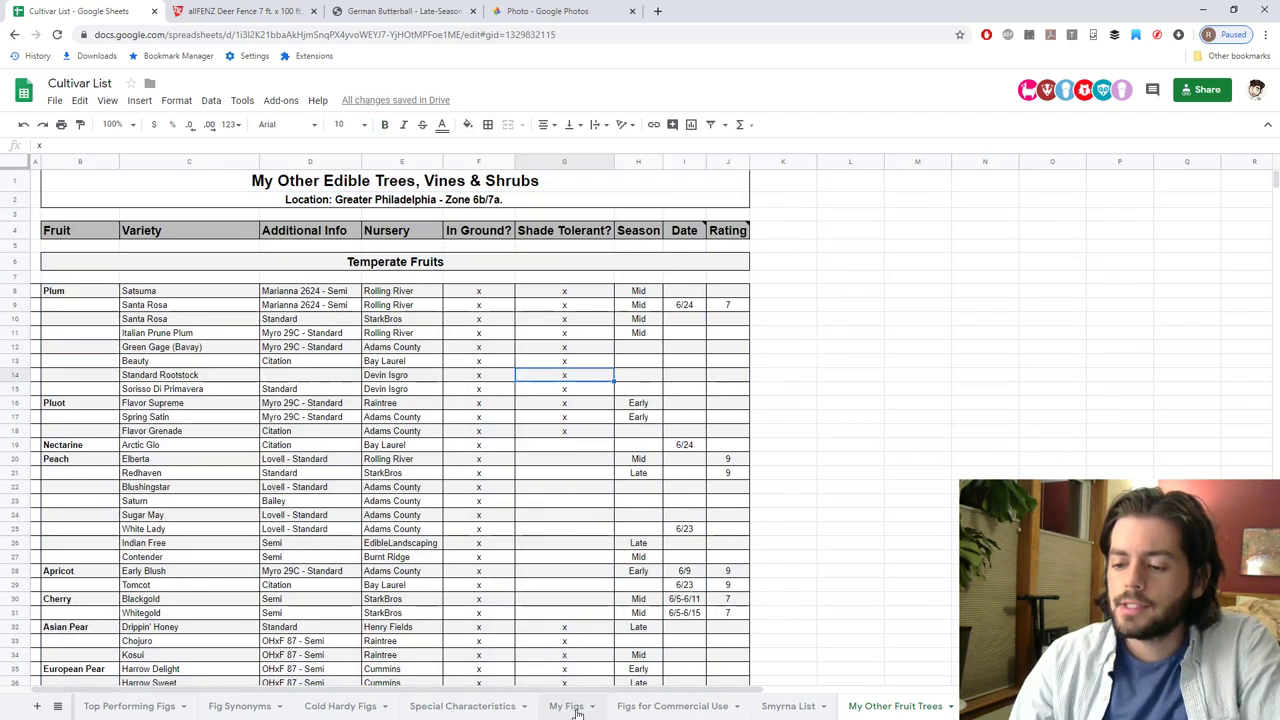
Review the My Figs sheet and the 2020 bed layout on the Garden Plans sheet.
click(566, 706)
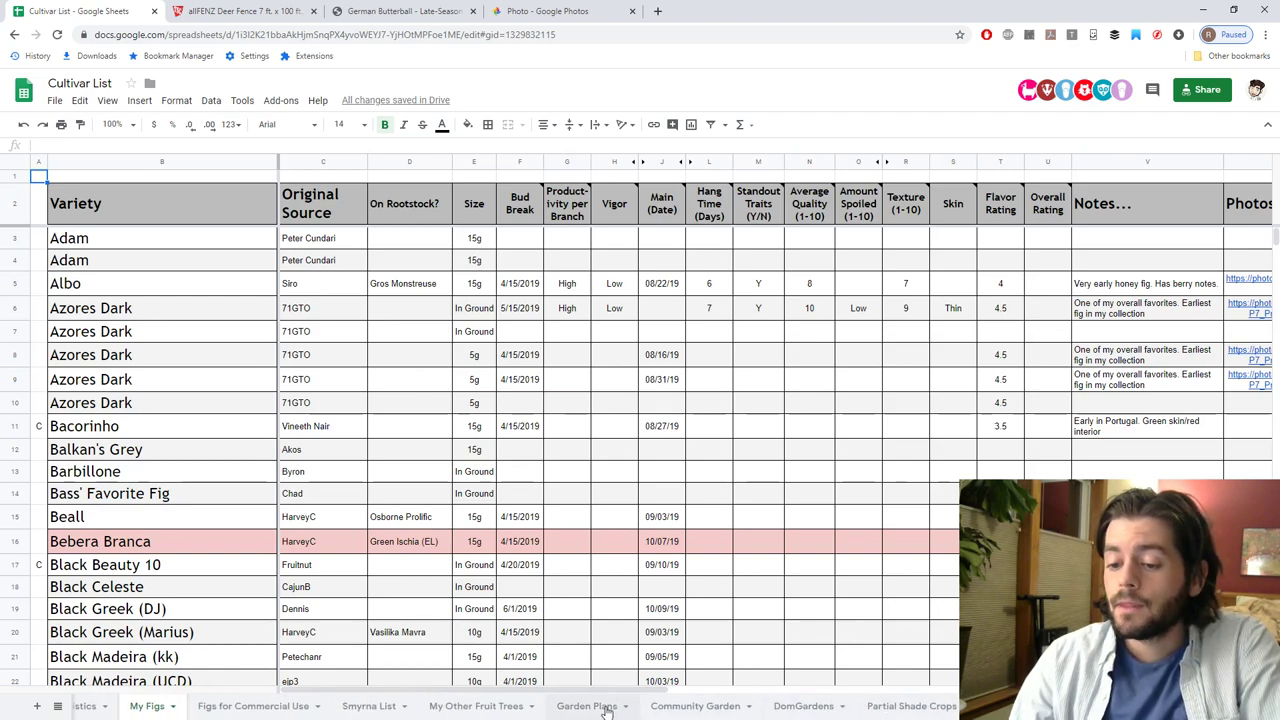
click(590, 706)
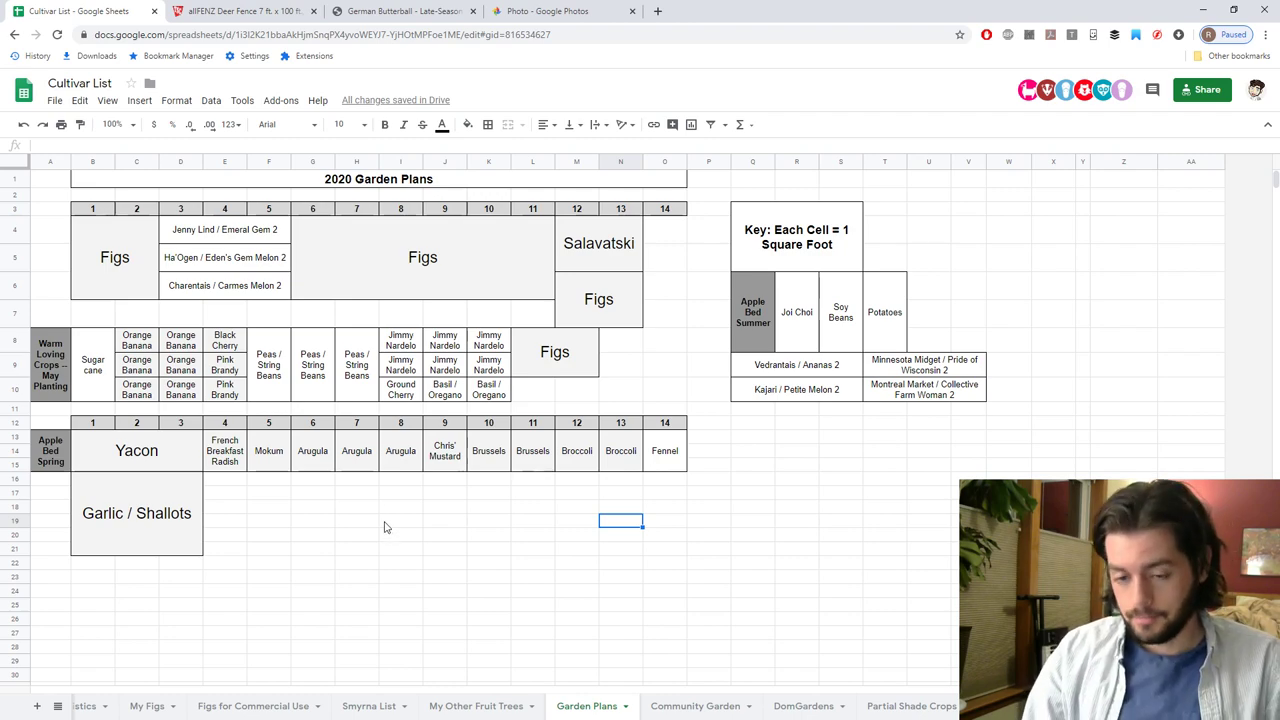
click(662, 374)
click(701, 377)
click(699, 341)
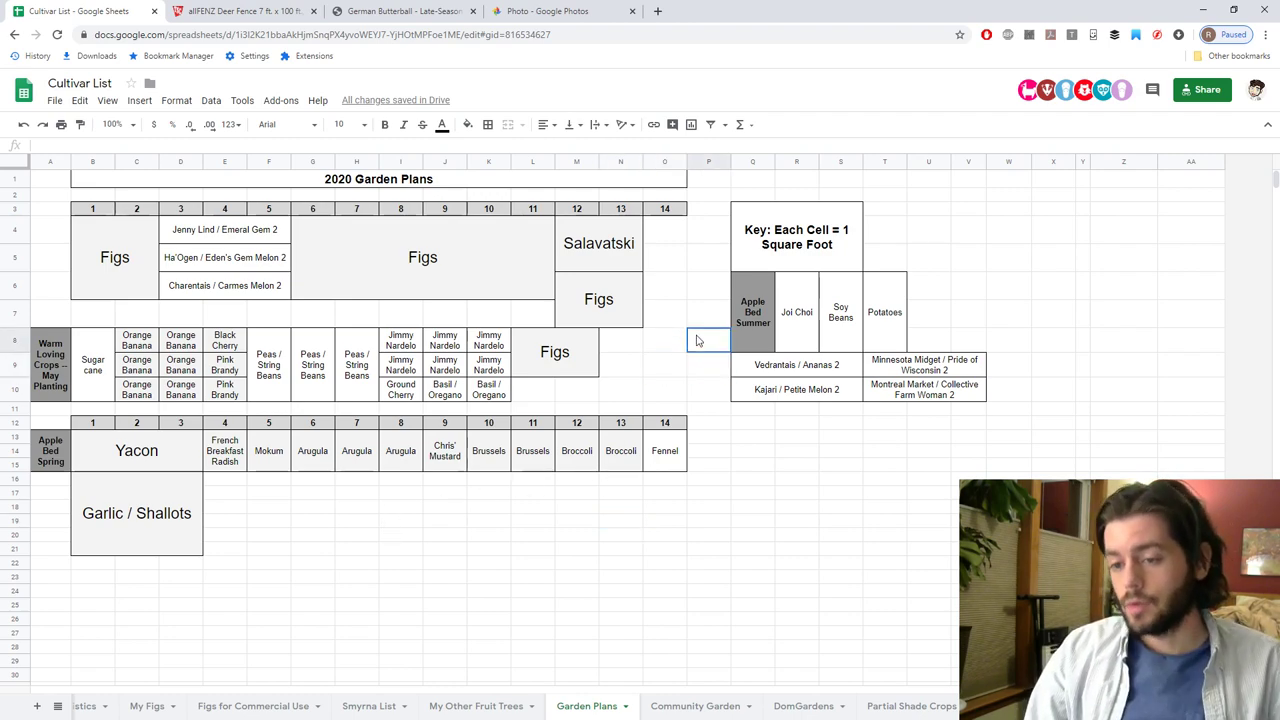
Open the Community Garden sheet and examine the plot's black border, its inner grid B2:AC29 and the opening at B1:C1.
click(694, 708)
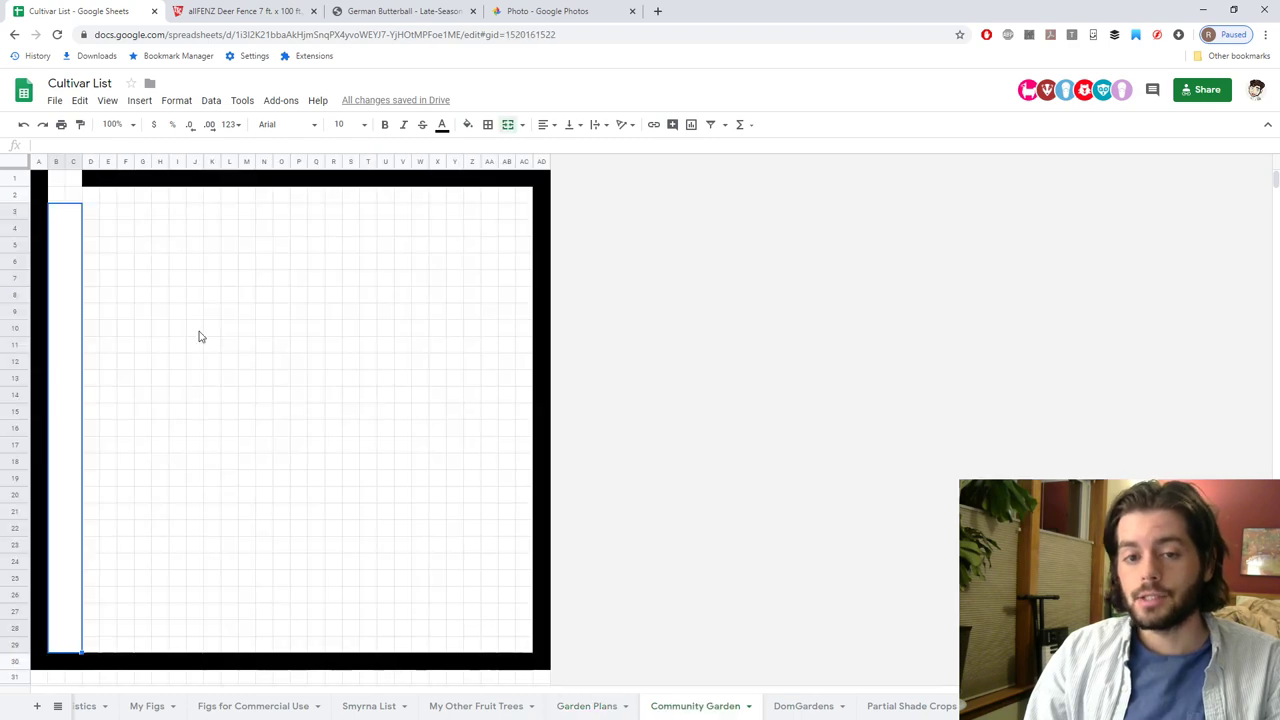
click(97, 217)
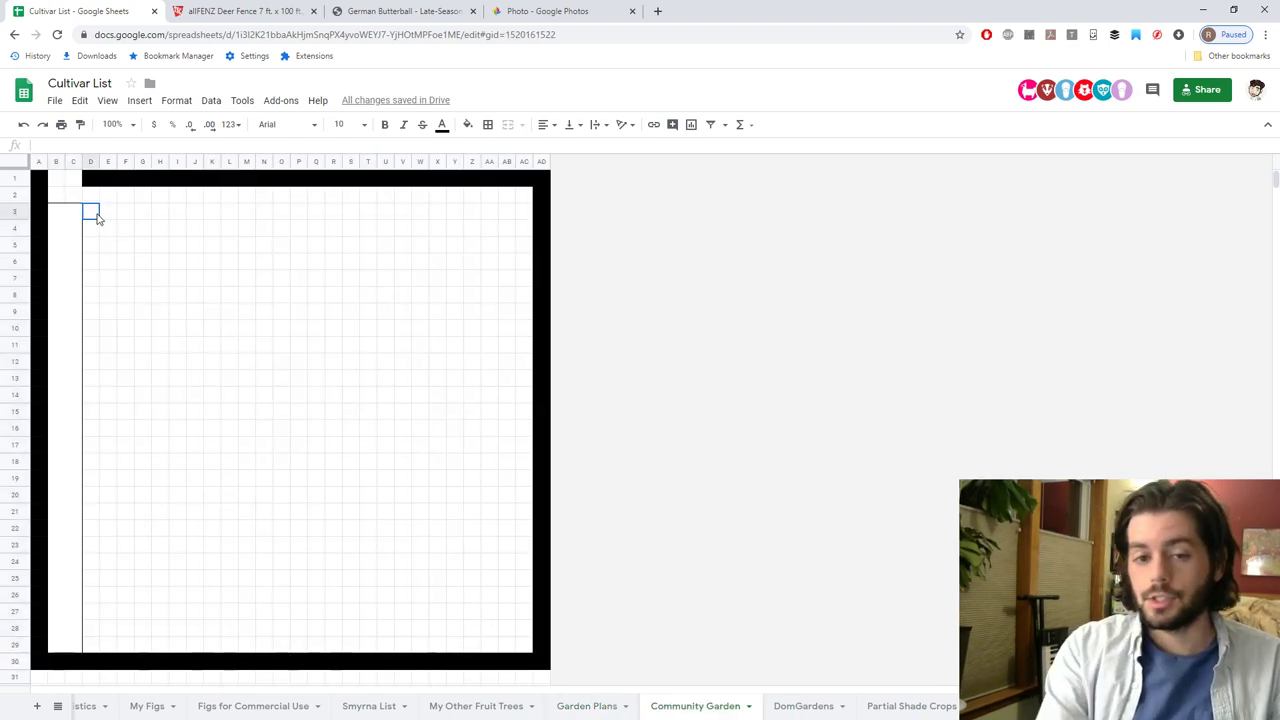
key(Right)
key(Right)
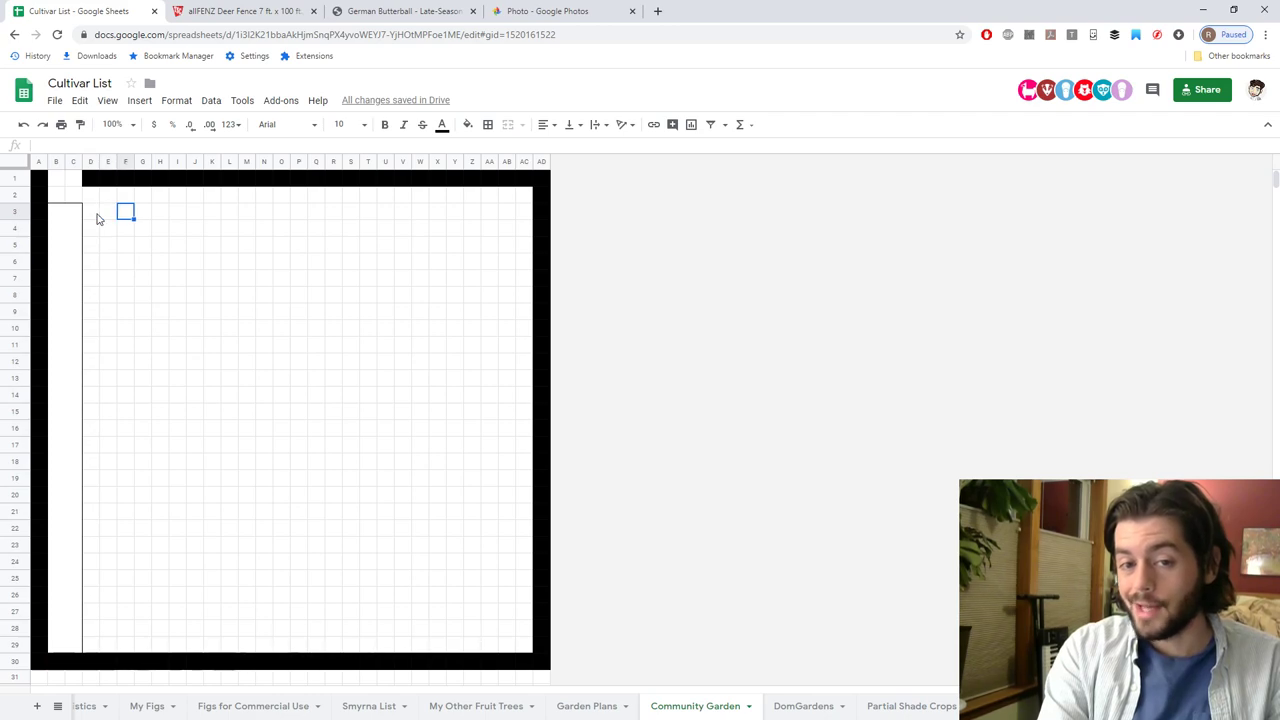
key(Right)
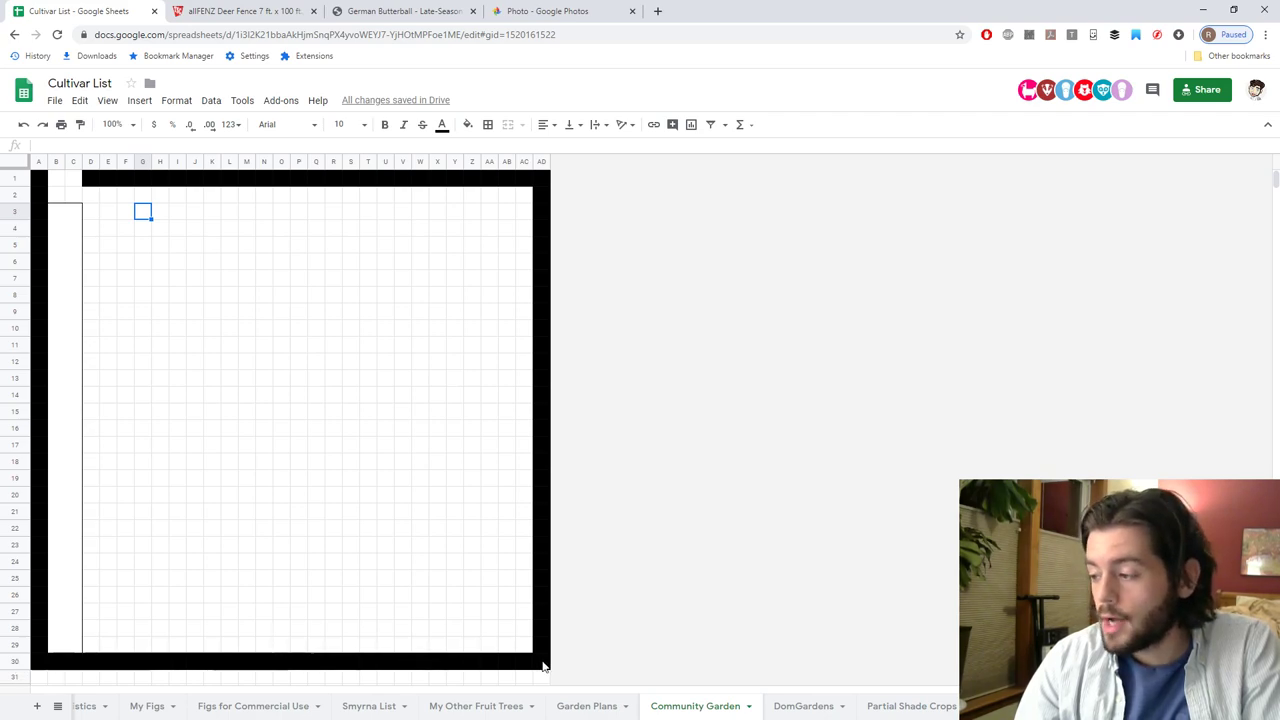
drag(43, 178, 571, 237)
click(489, 277)
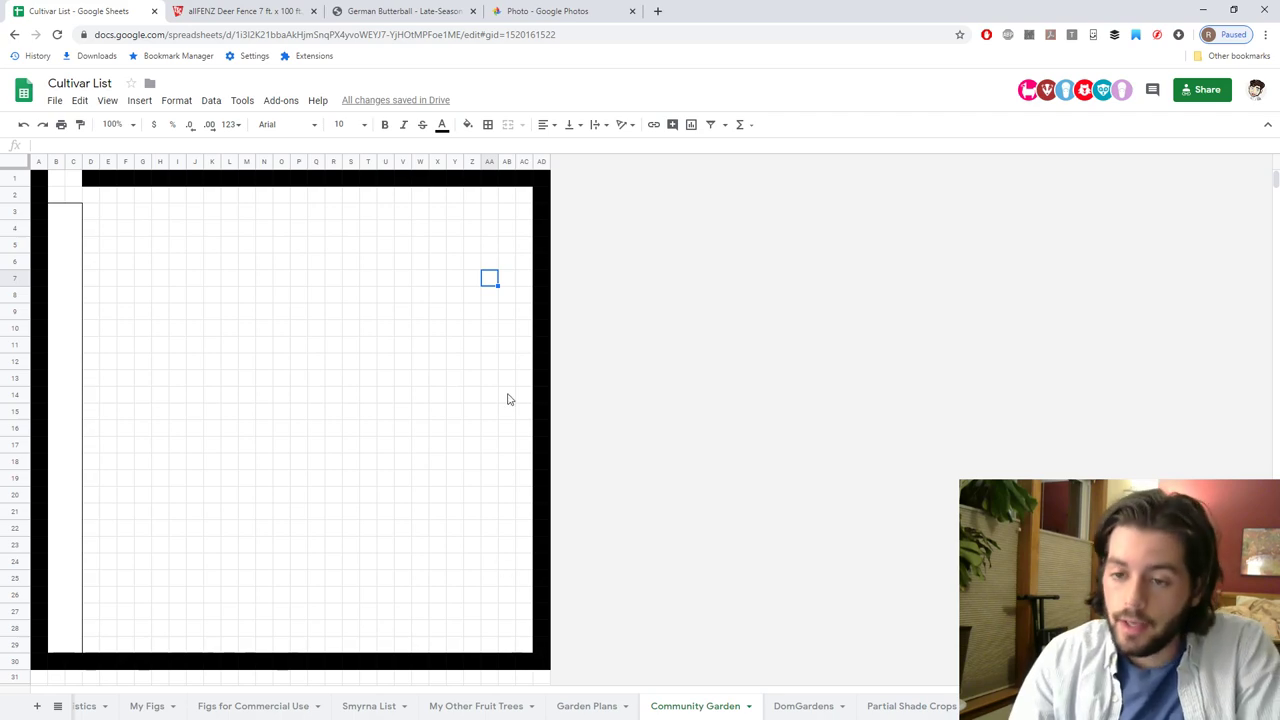
click(512, 199)
drag(524, 201, 57, 251)
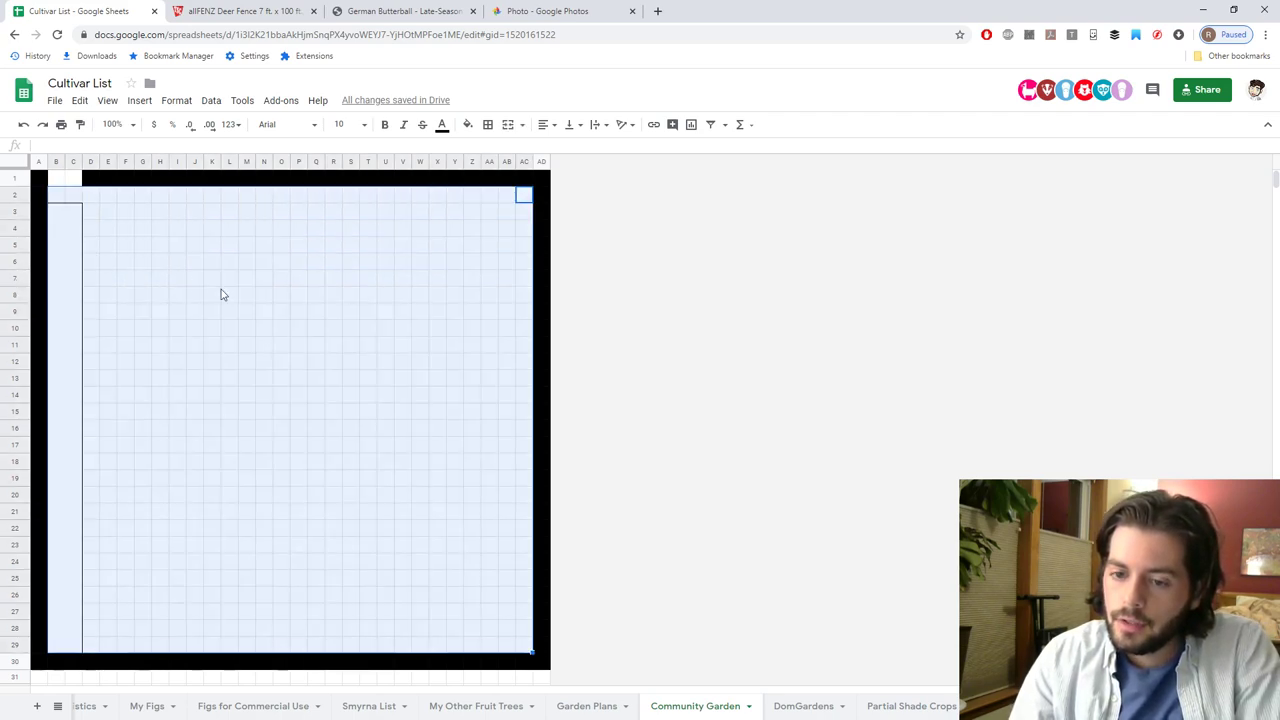
click(63, 180)
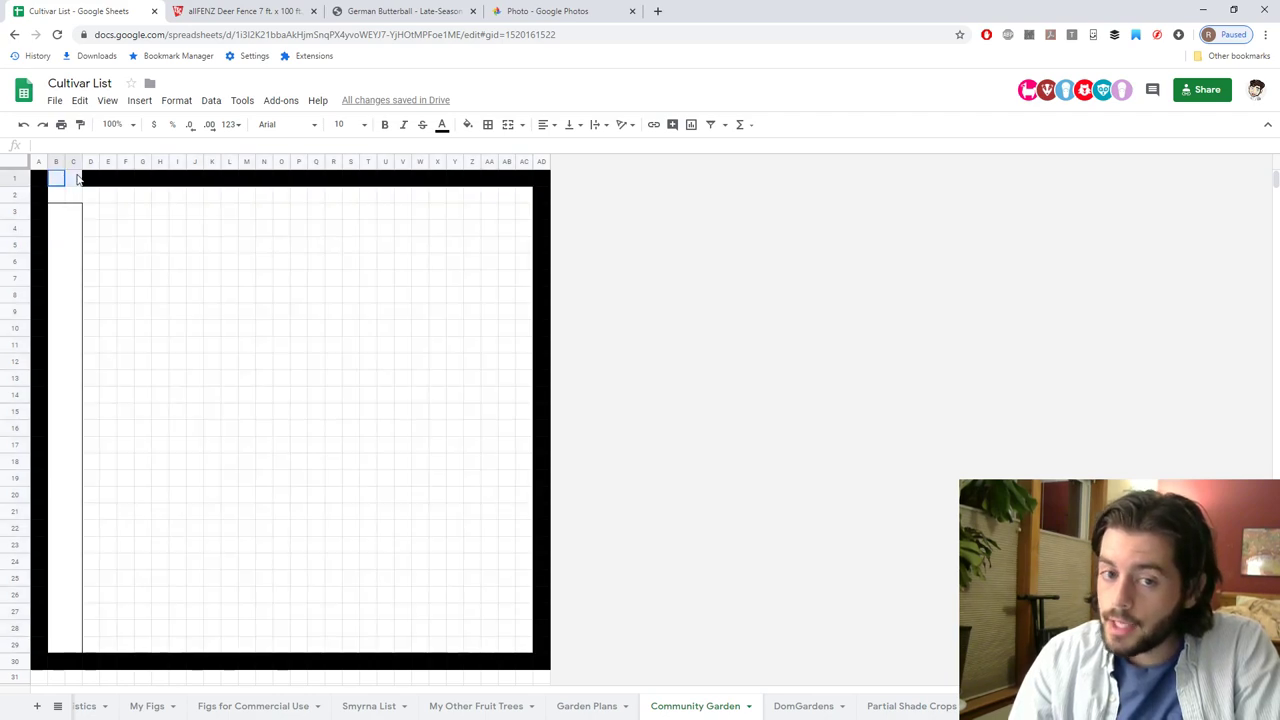
drag(65, 183, 75, 183)
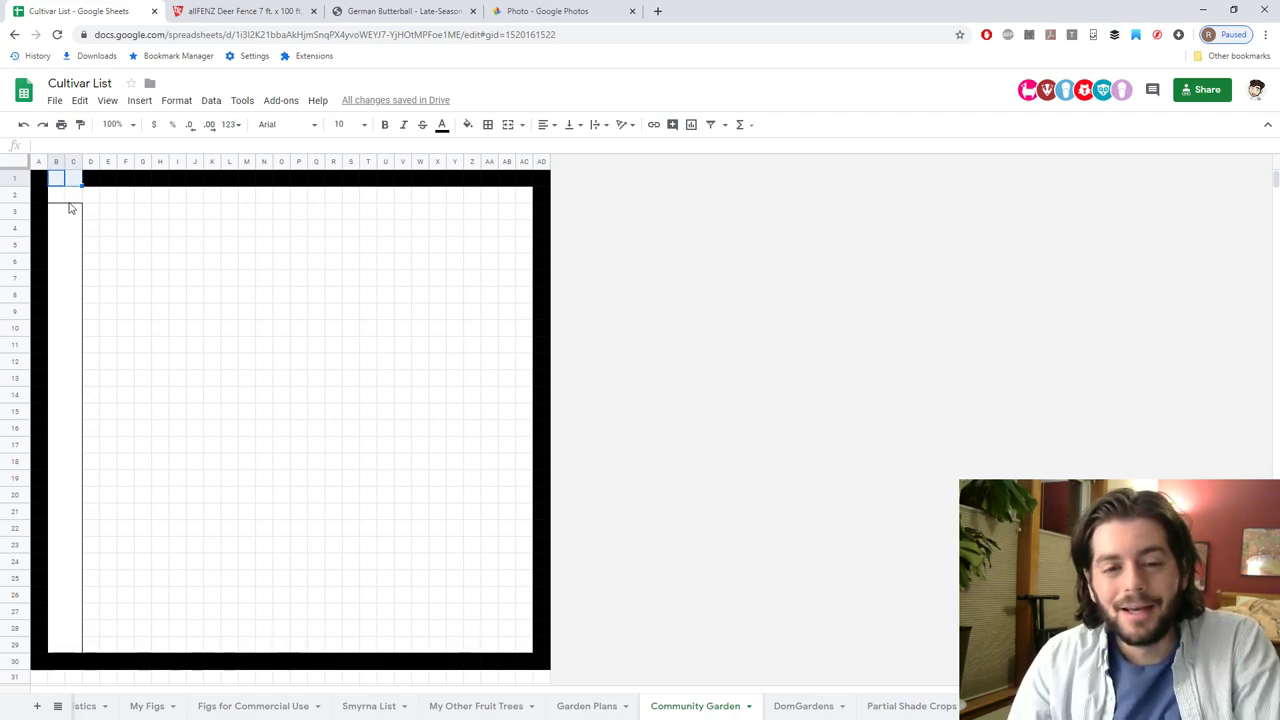
Examine the open space around the first bed, including the strip in columns D and E and cells B2:C2.
click(57, 195)
key(ctrl+v)
drag(277, 242, 520, 357)
click(390, 333)
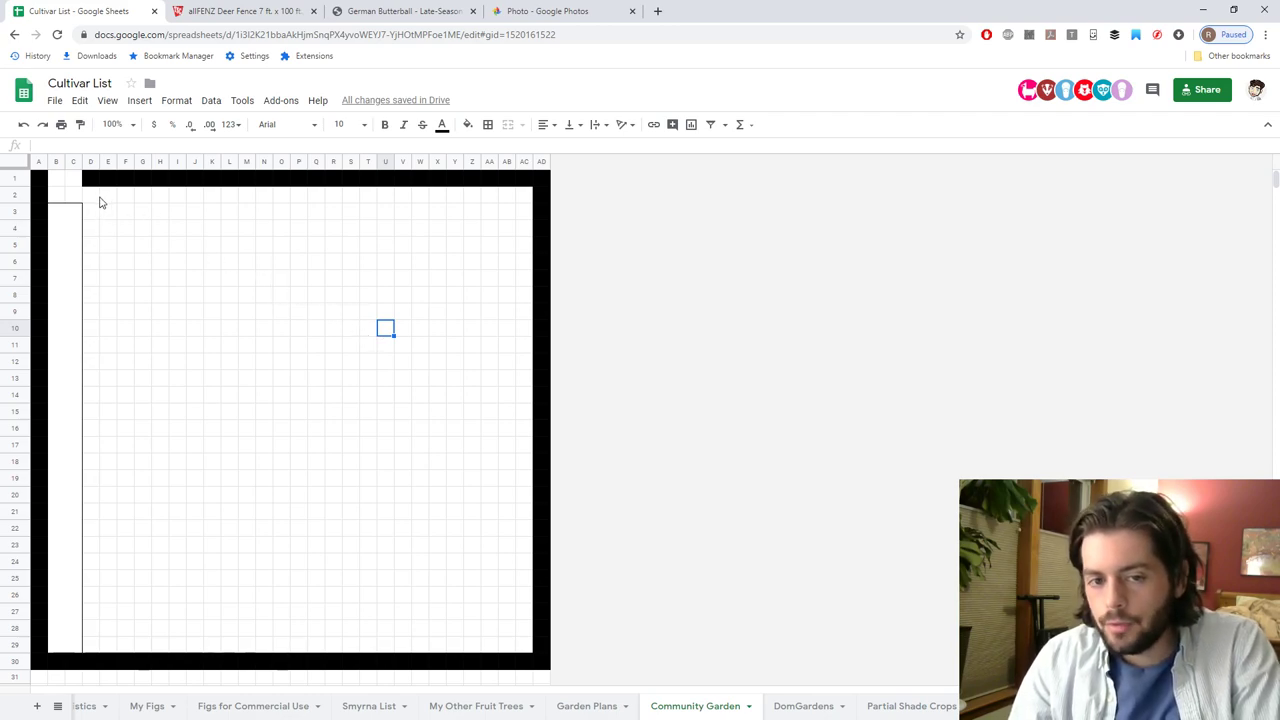
drag(106, 200, 94, 571)
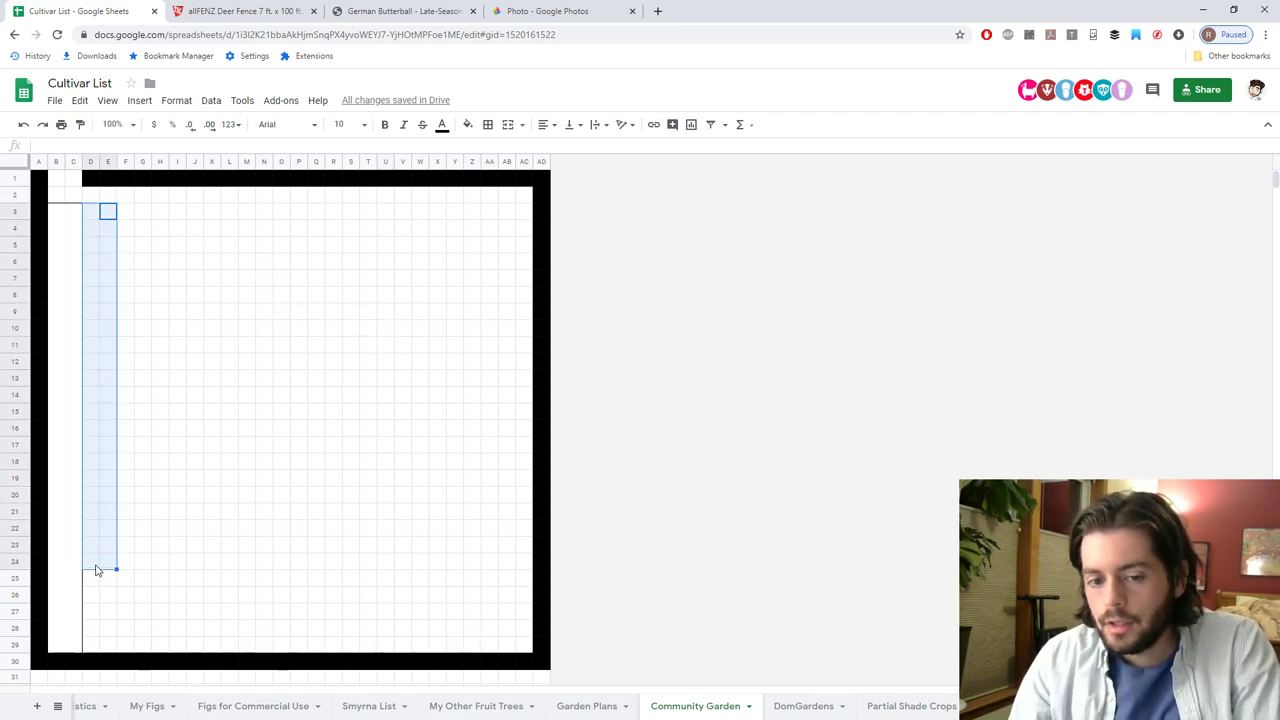
click(91, 215)
drag(91, 227, 103, 650)
click(163, 595)
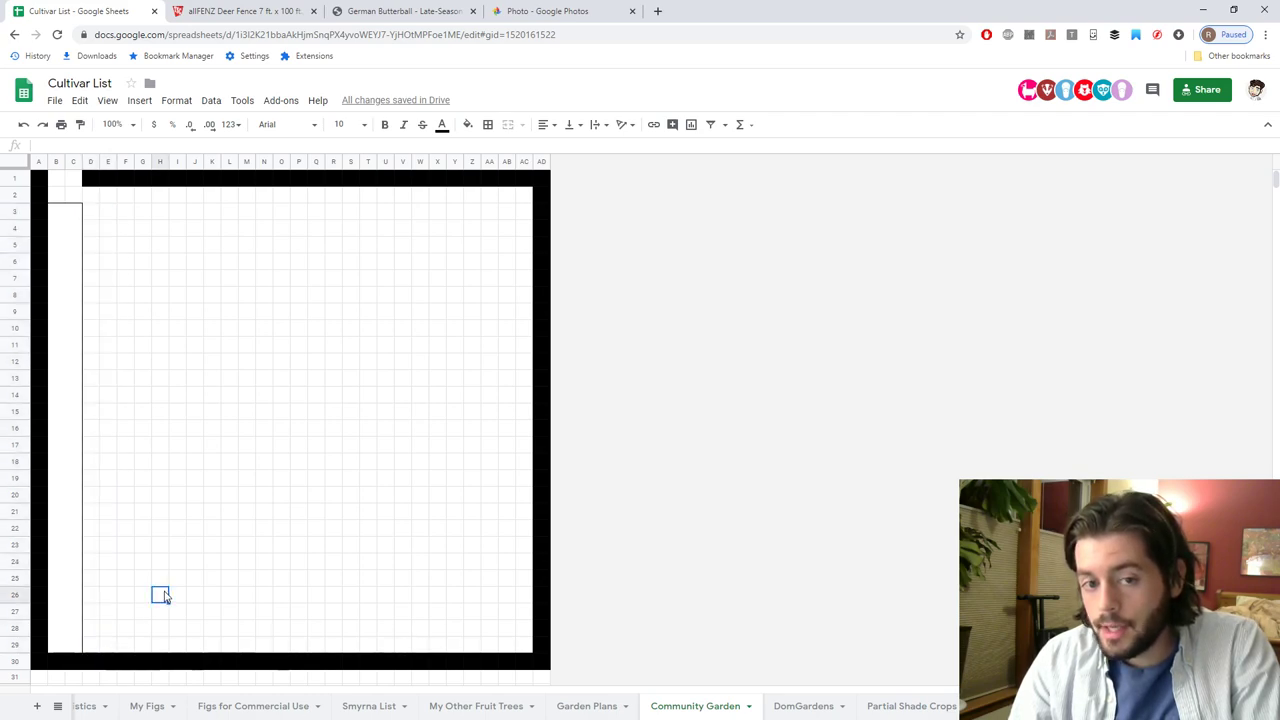
click(55, 200)
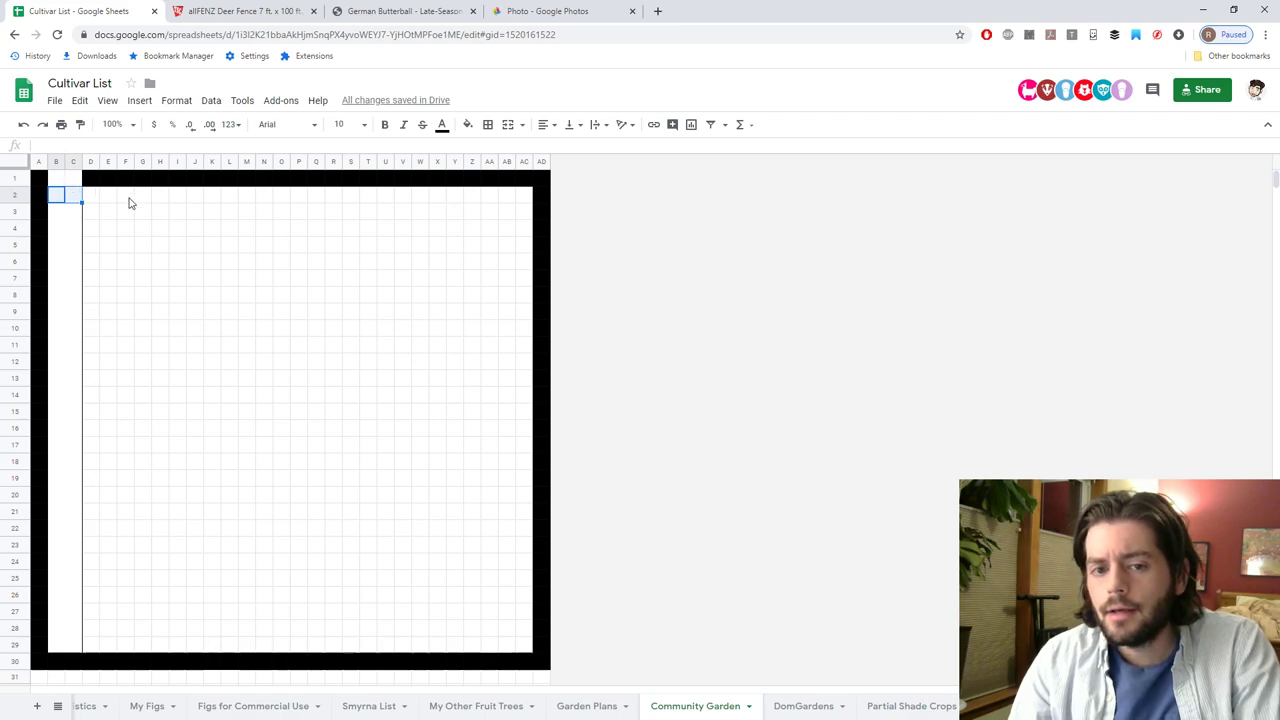
Merge cells E2:F29 into a single garden bed and apply all borders to it.
drag(110, 199, 129, 651)
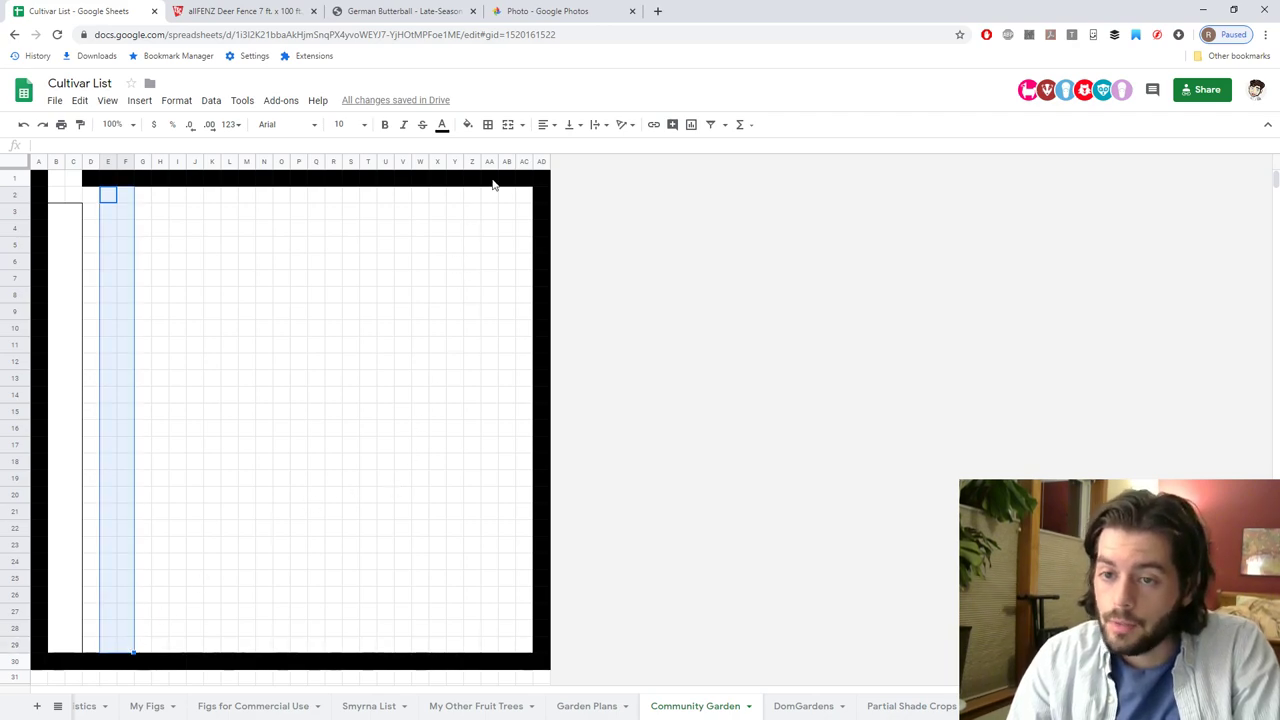
click(509, 128)
click(489, 127)
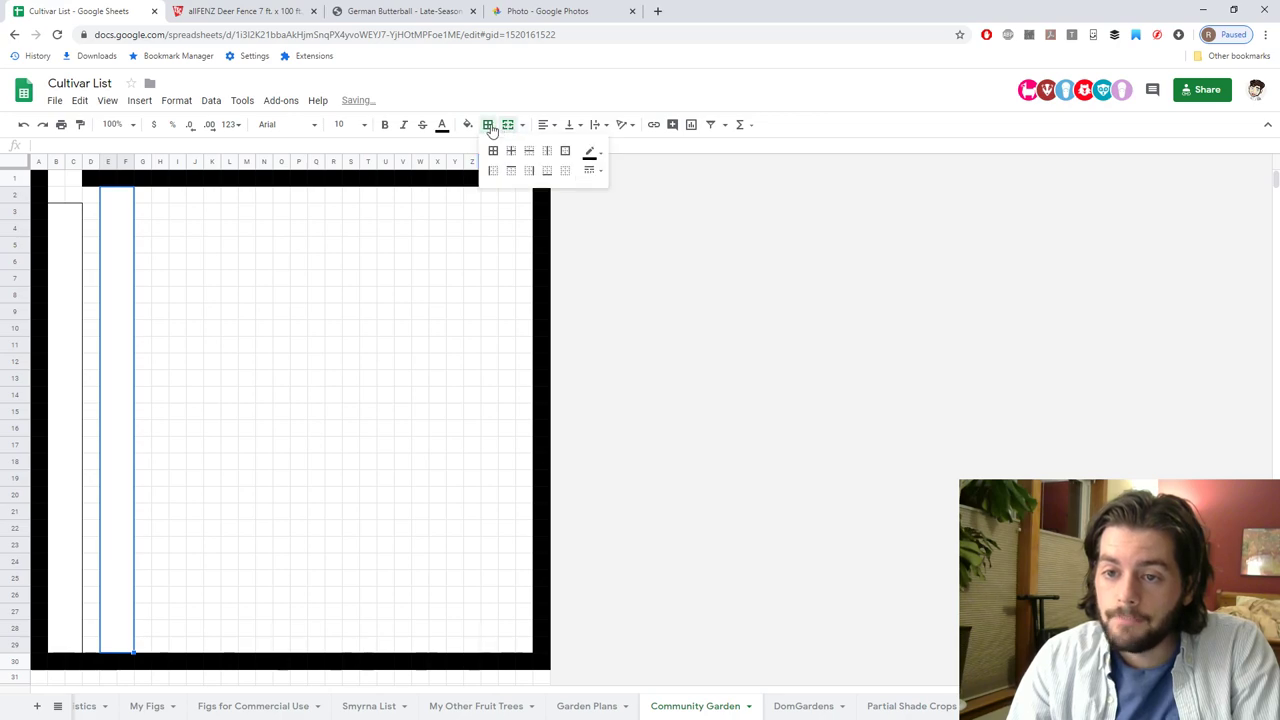
click(493, 150)
click(283, 293)
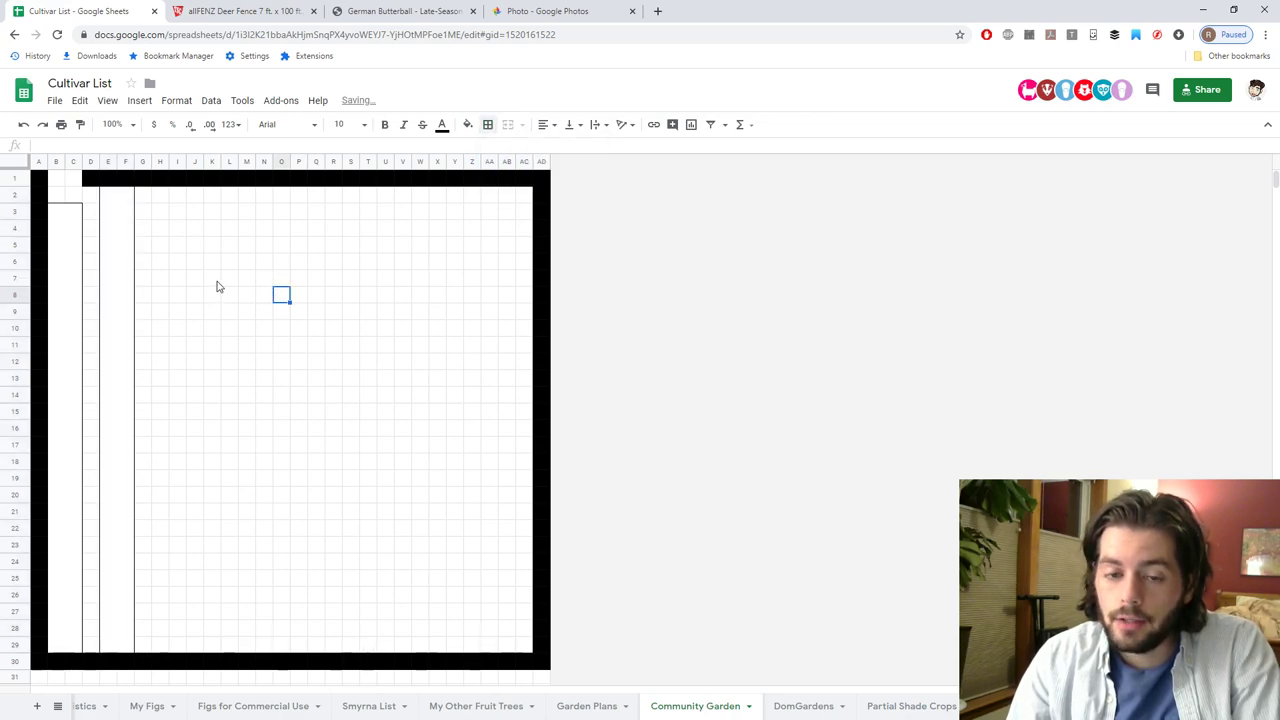
click(127, 237)
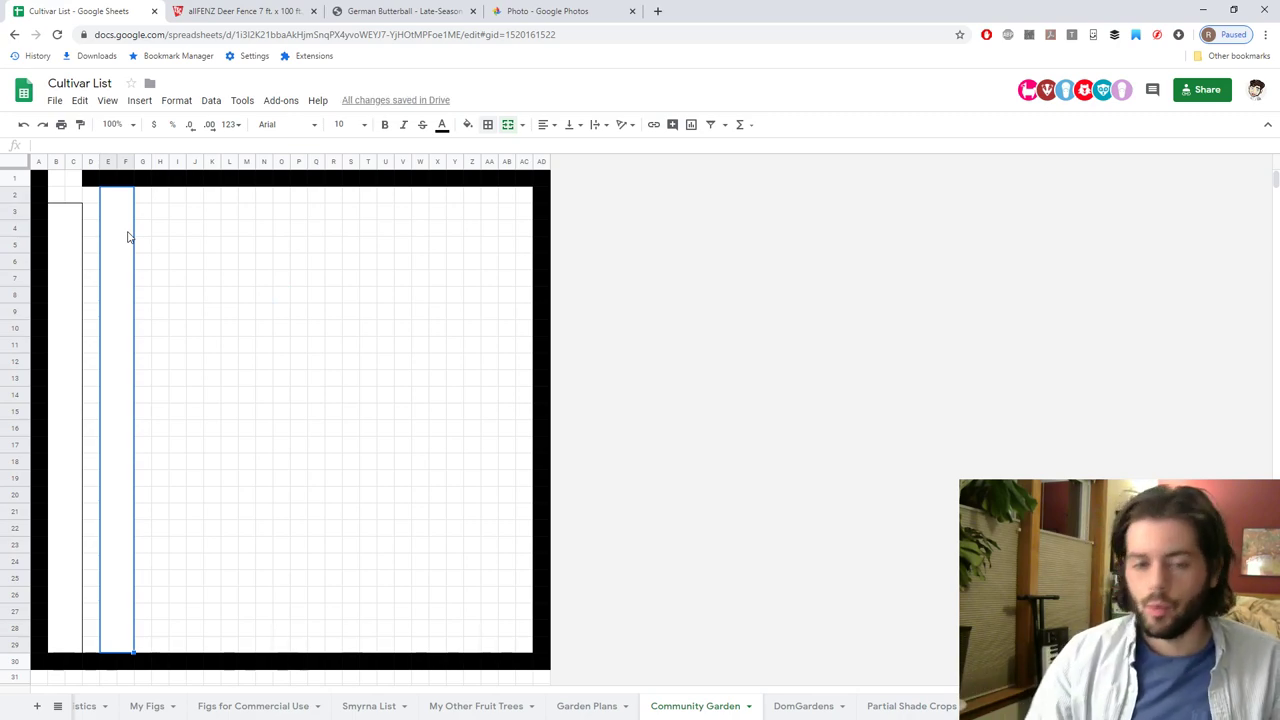
Label the merged bed in B3:C29 "Potatoes".
click(62, 268)
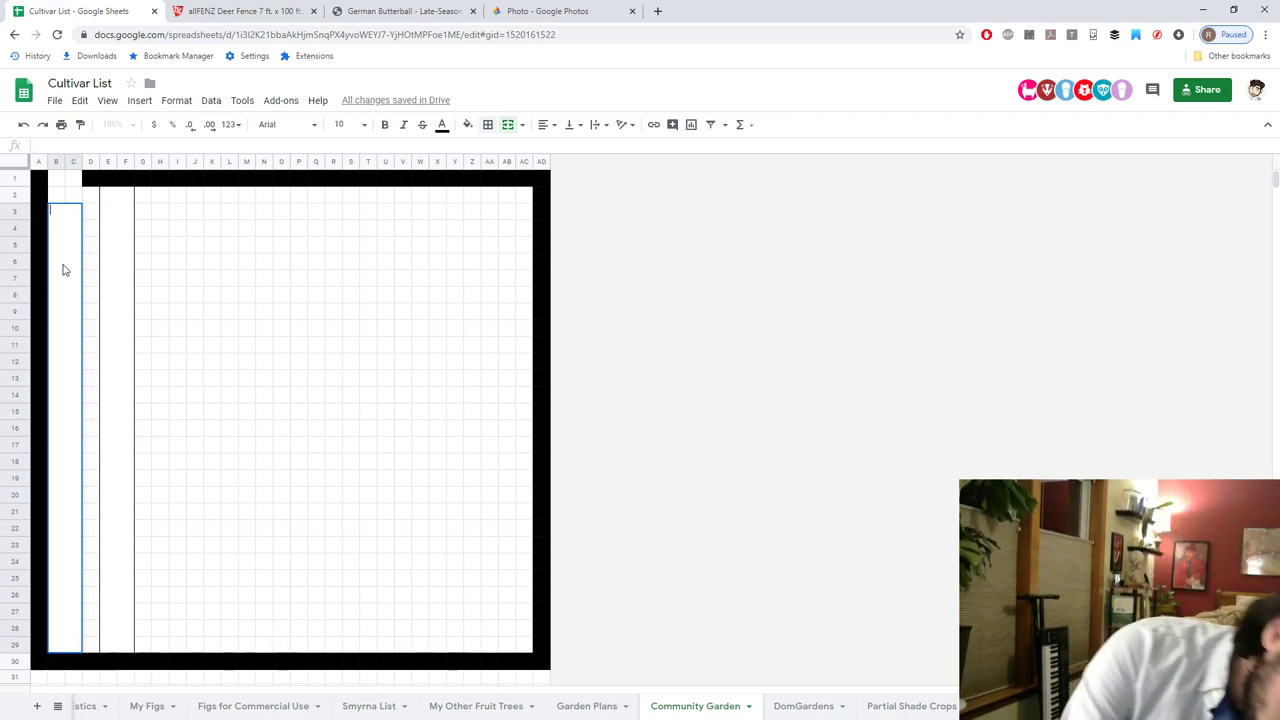
text(Potat)
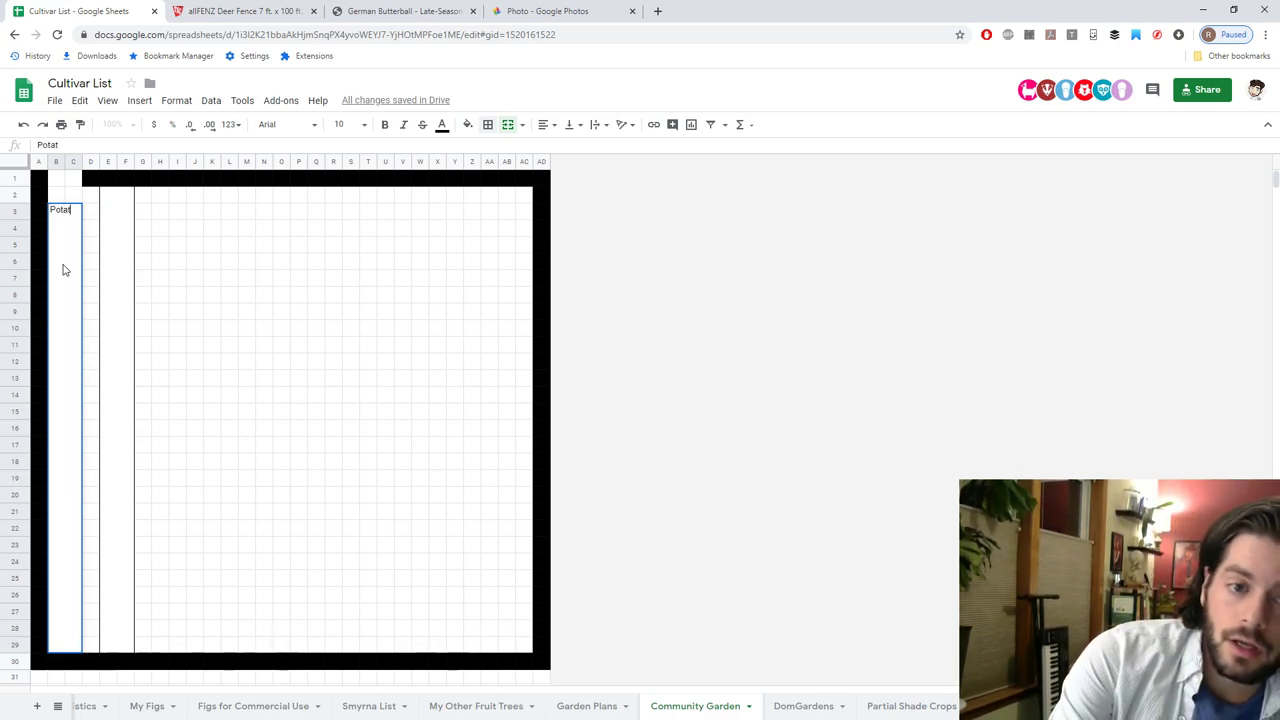
text(oes)
key(Return)
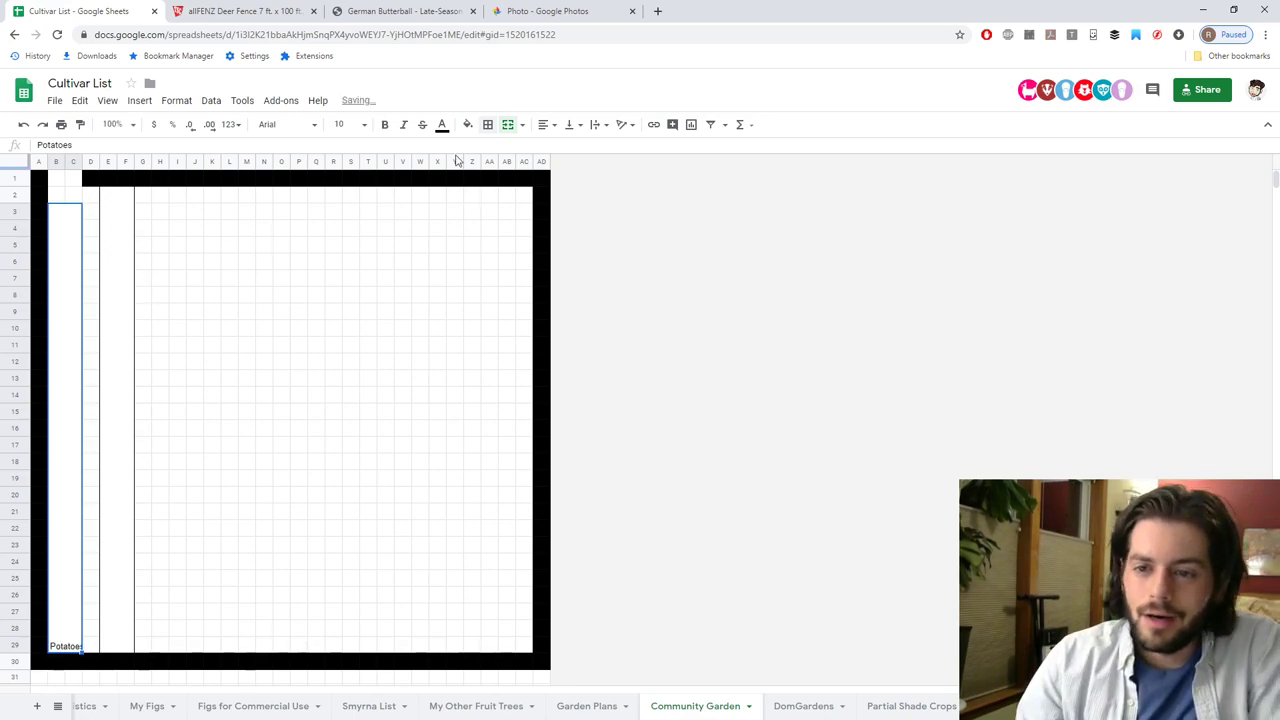
Stack the Potatoes label's text vertically and centre it both horizontally and vertically in its bed.
click(620, 125)
click(672, 148)
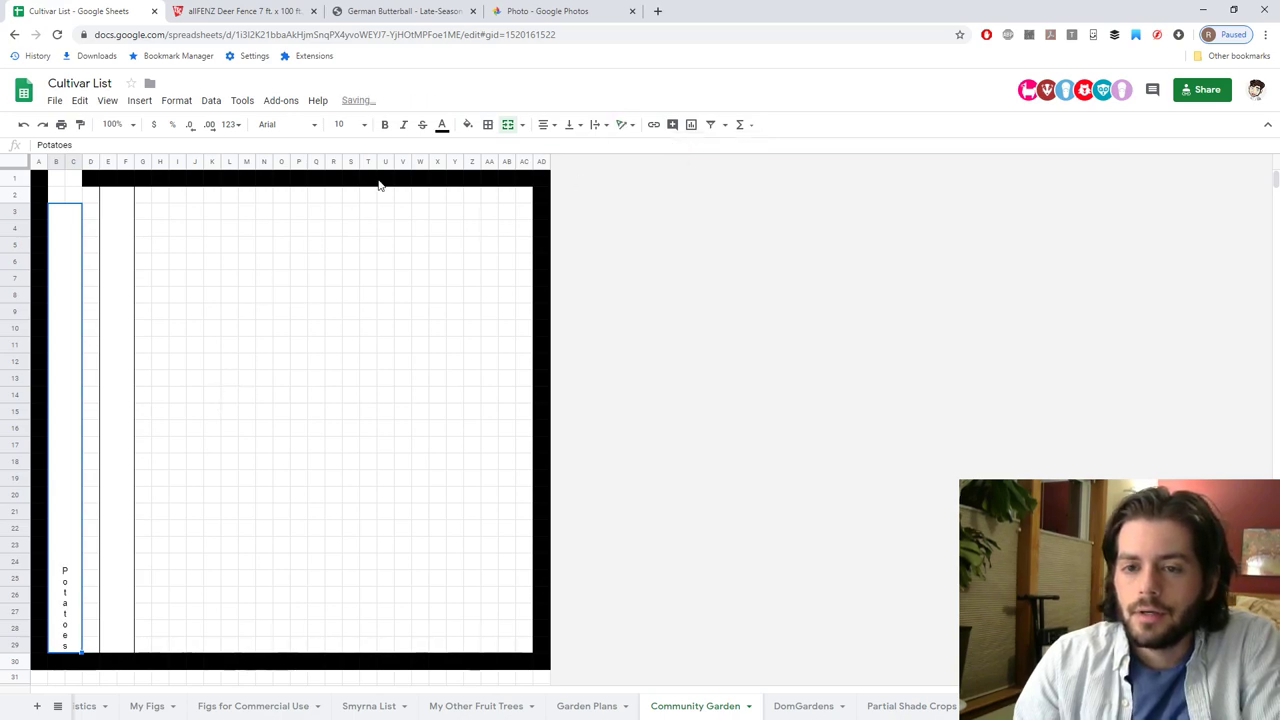
click(543, 125)
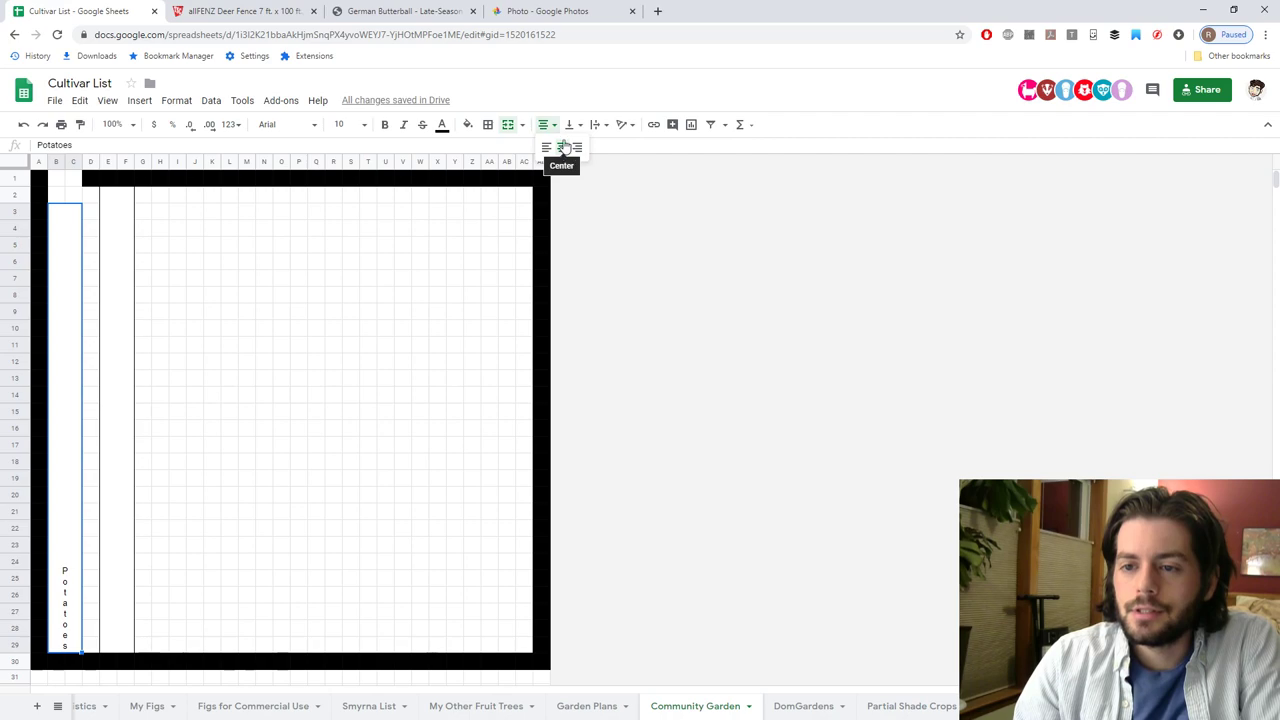
click(570, 125)
click(588, 147)
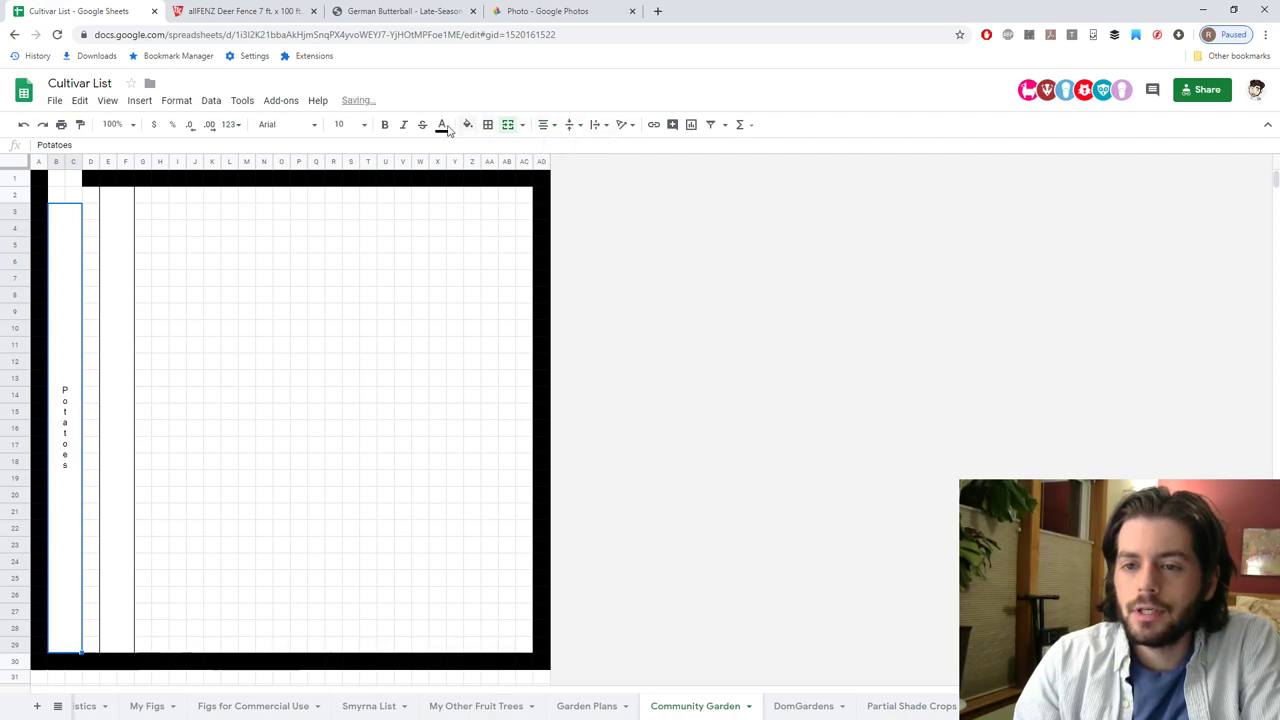
Enlarge the Potatoes label in bed B3:C29 to font size 36.
click(340, 124)
click(346, 317)
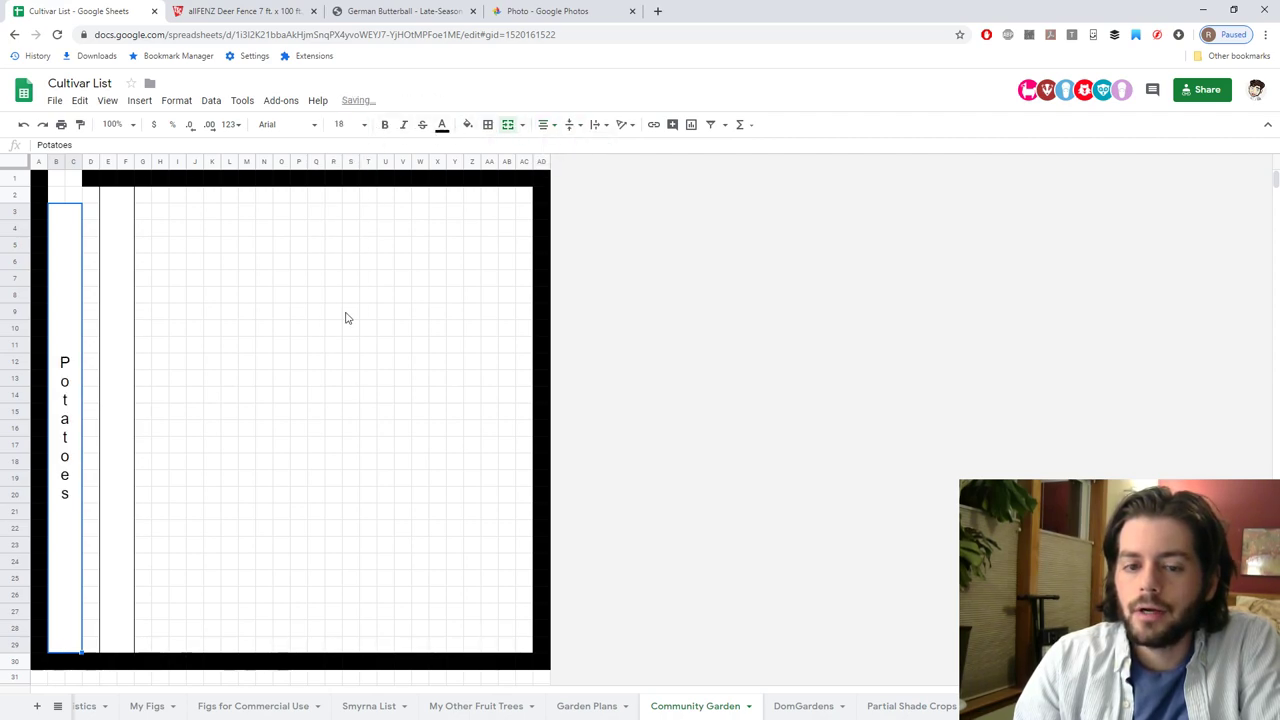
click(340, 124)
click(342, 343)
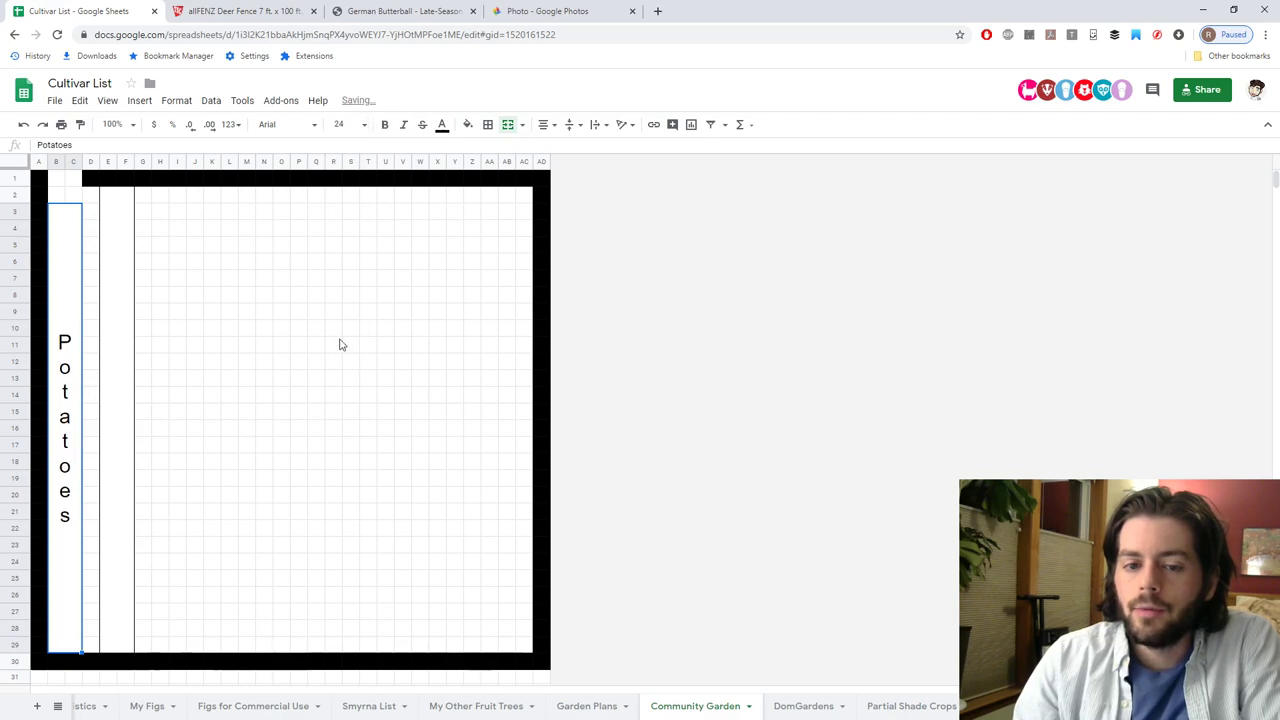
click(342, 124)
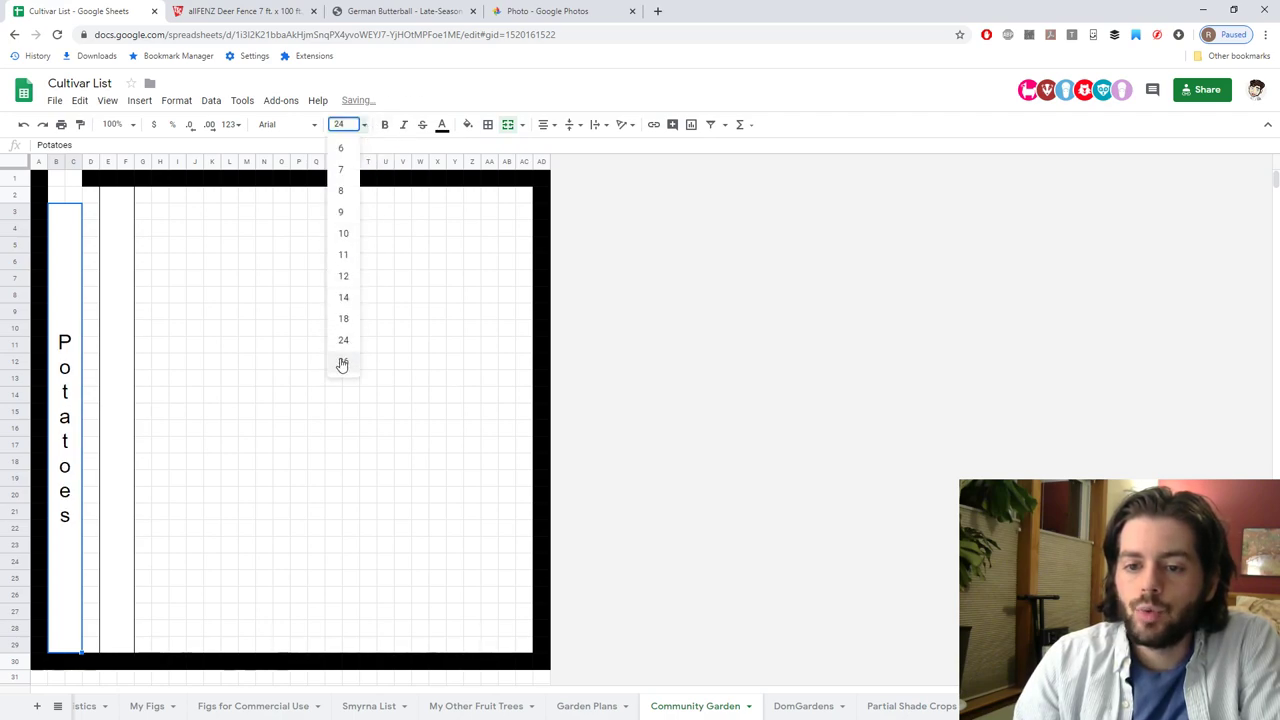
click(342, 363)
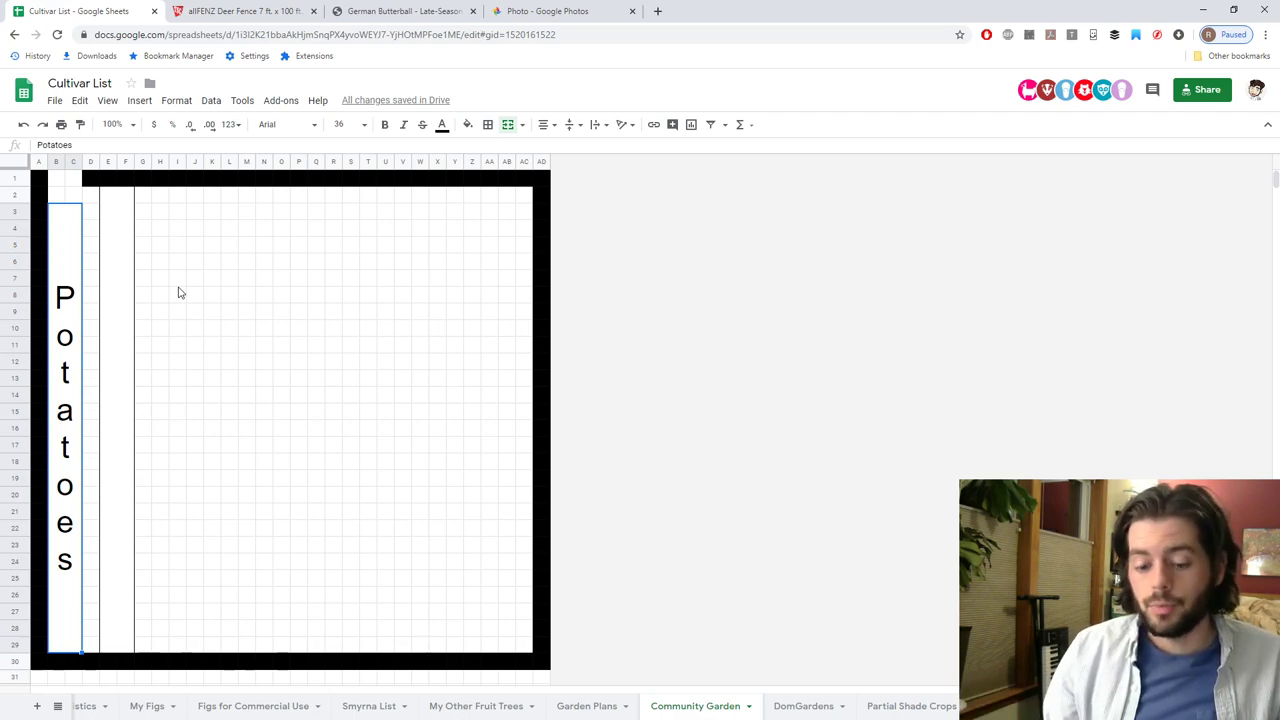
Copy the formatted Potatoes label into the merged bed E2:F29.
click(124, 204)
text(Potatoes)
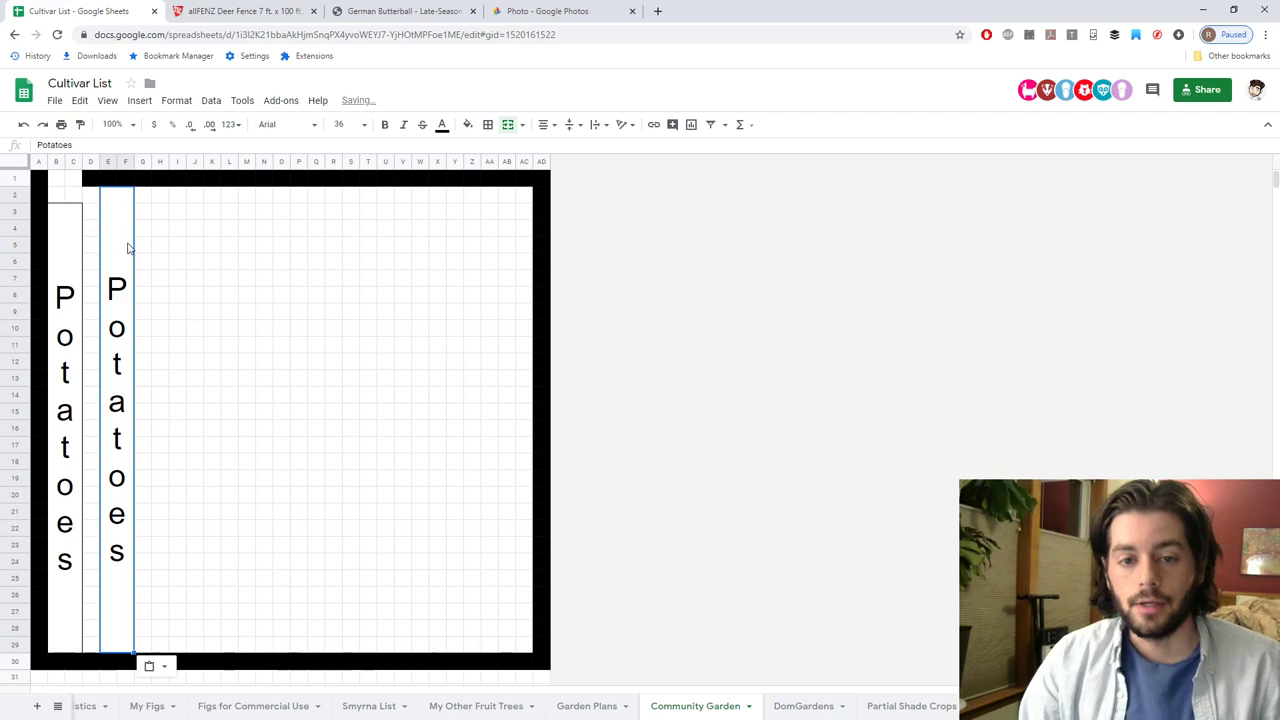
click(178, 247)
click(125, 272)
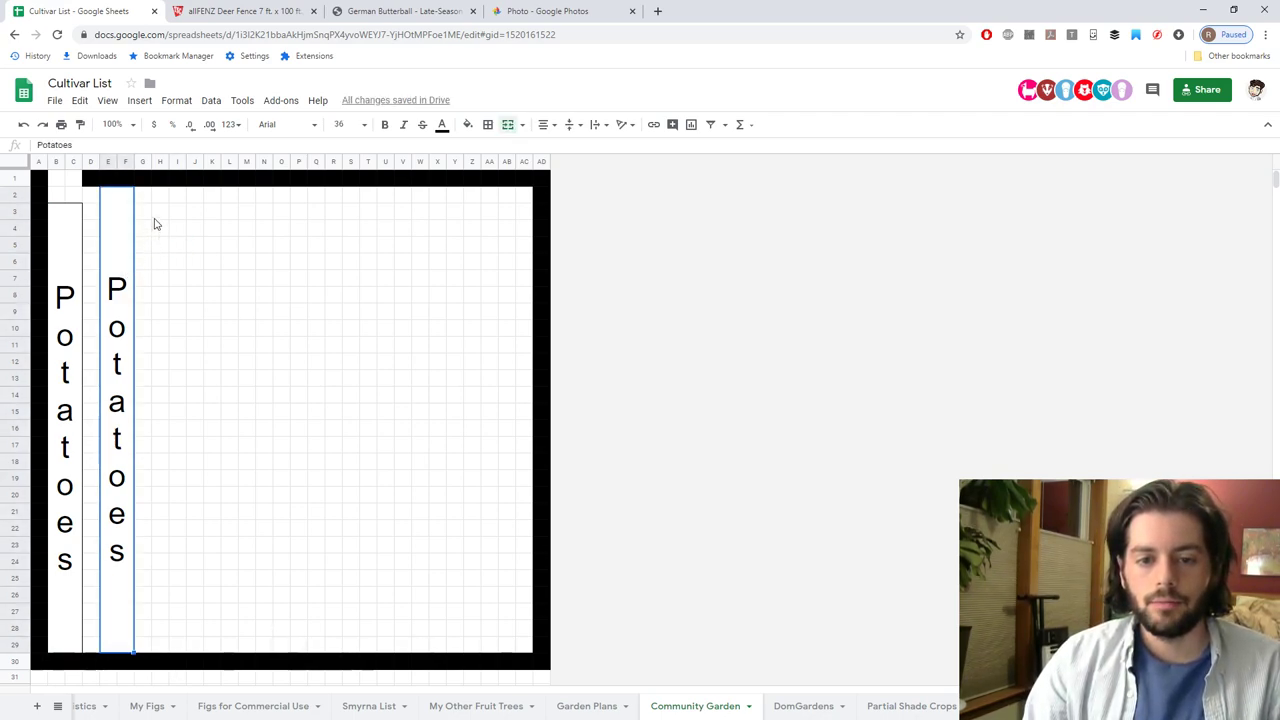
click(162, 204)
click(111, 266)
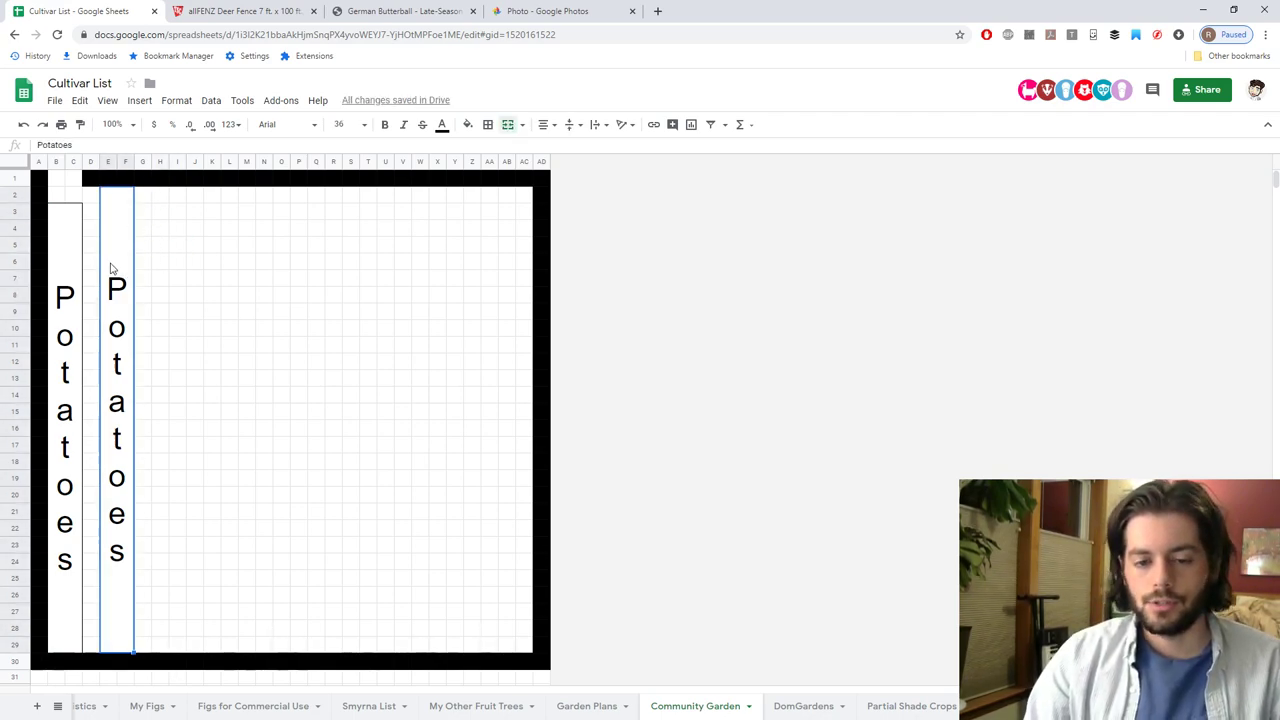
click(211, 281)
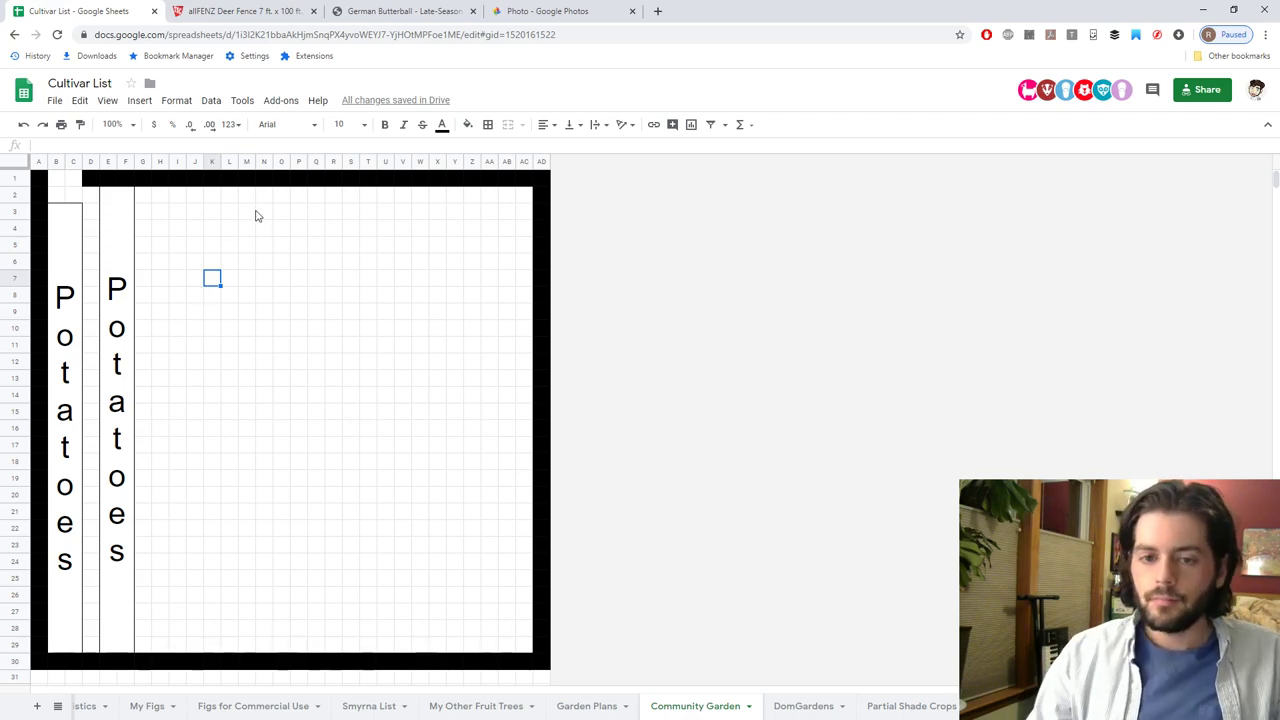
View the garden plot photo in Google Photos and return to the Cultivar List spreadsheet's Garden Plans sheet.
click(548, 11)
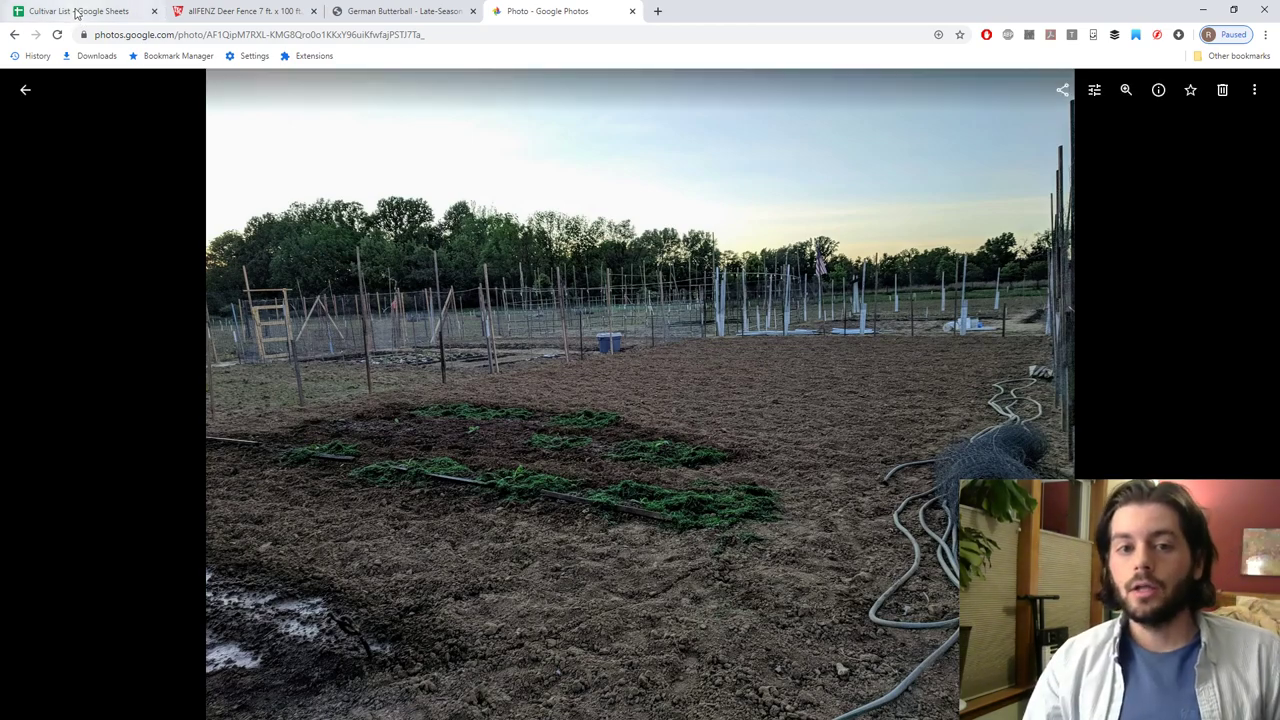
click(80, 11)
click(591, 706)
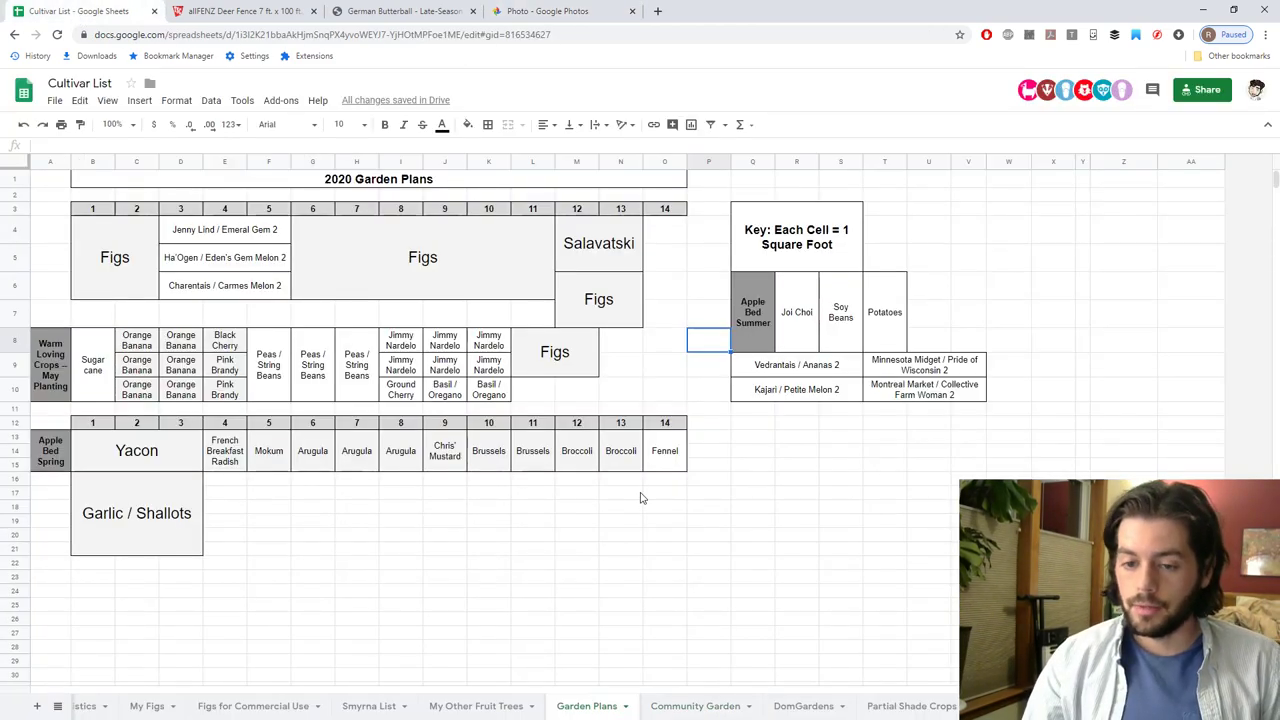
Review the Apple Bed Spring crops and the Peas / String Beans cells in the Warm Loving Crops bed.
drag(311, 457, 400, 457)
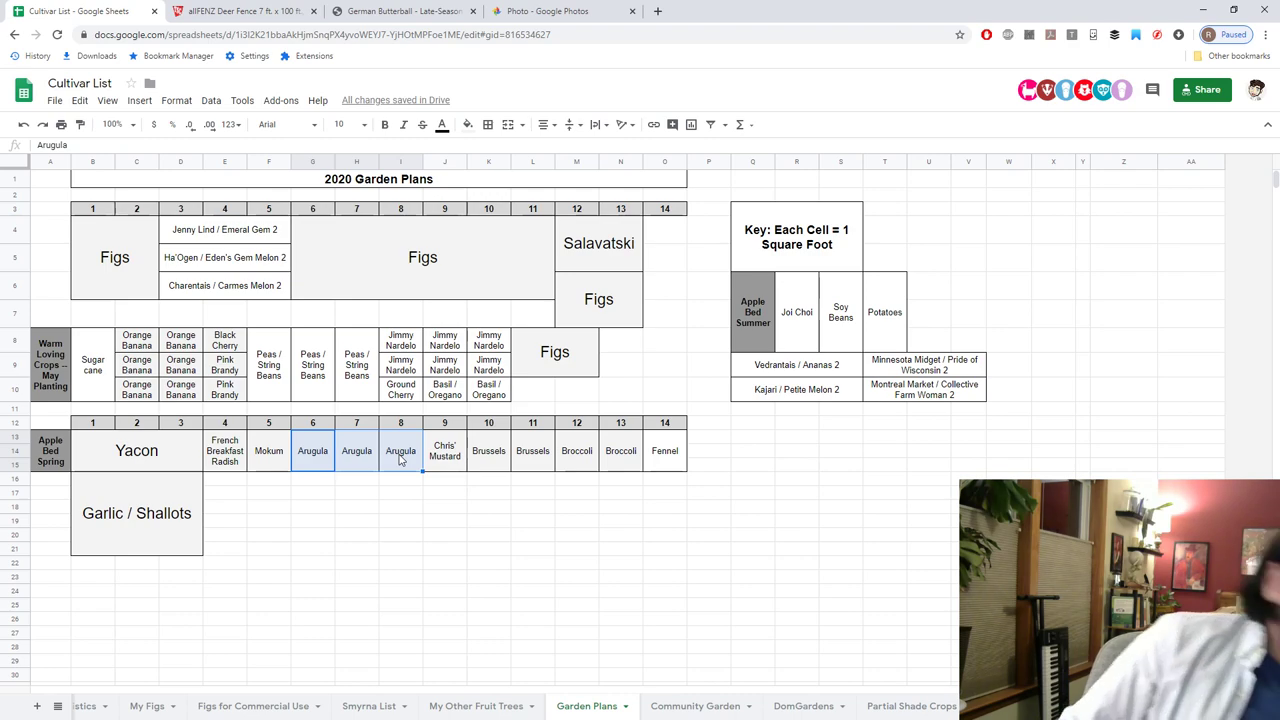
click(664, 458)
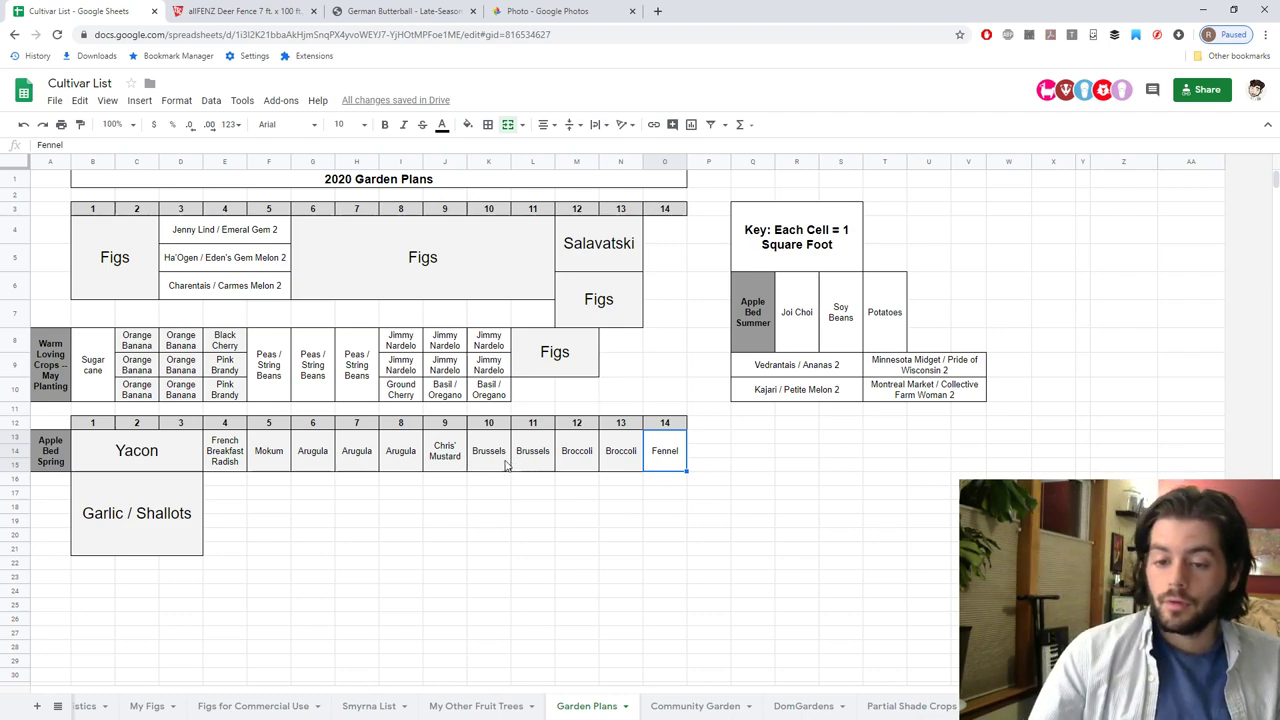
drag(270, 462, 388, 465)
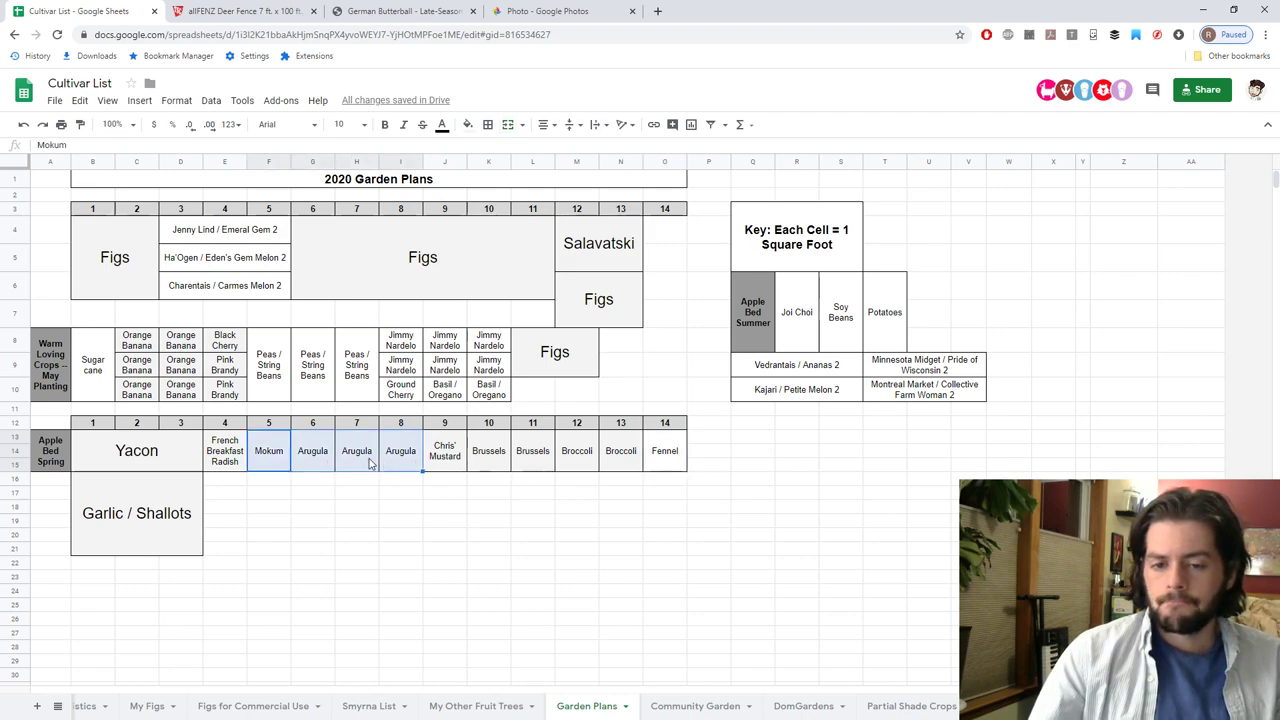
drag(277, 372, 368, 375)
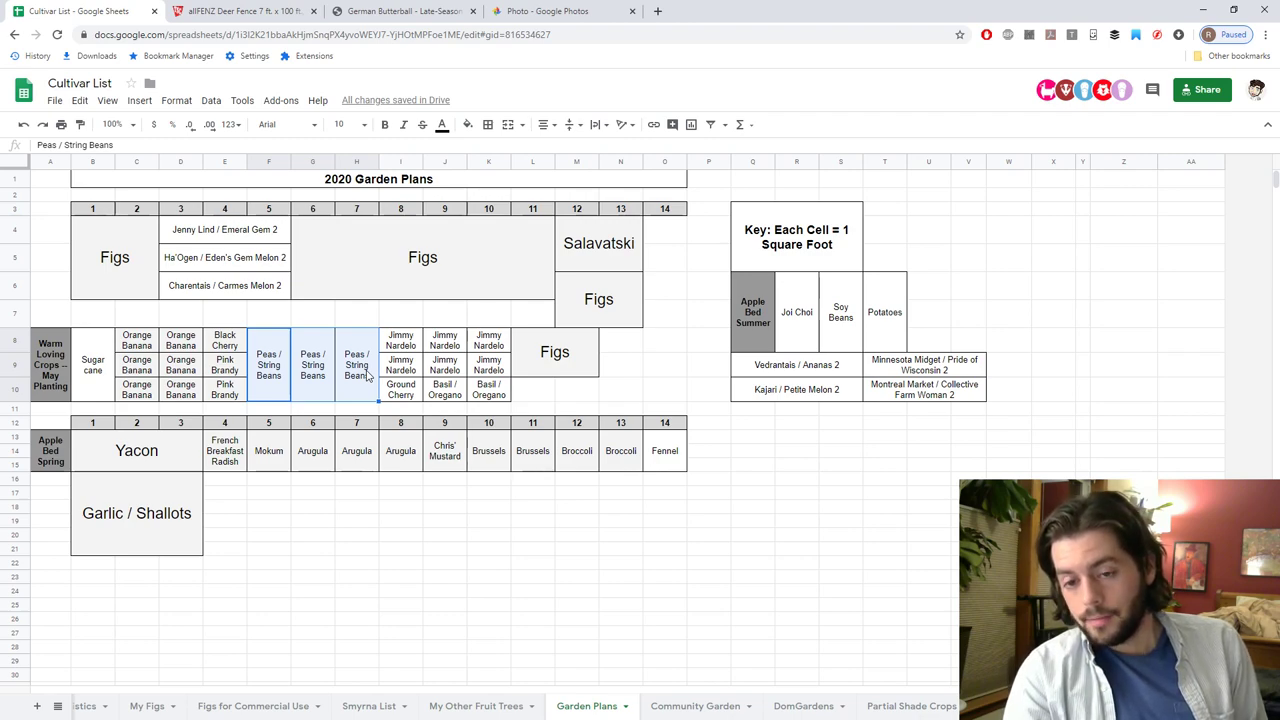
click(318, 370)
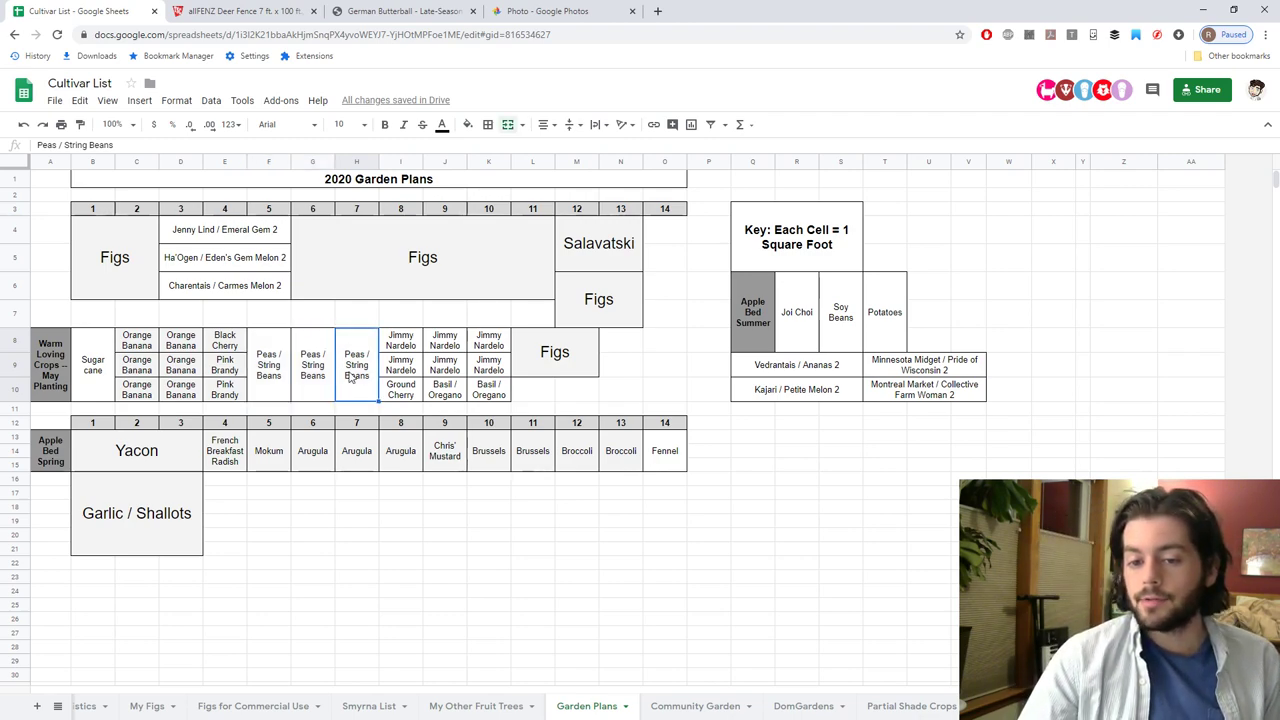
click(256, 375)
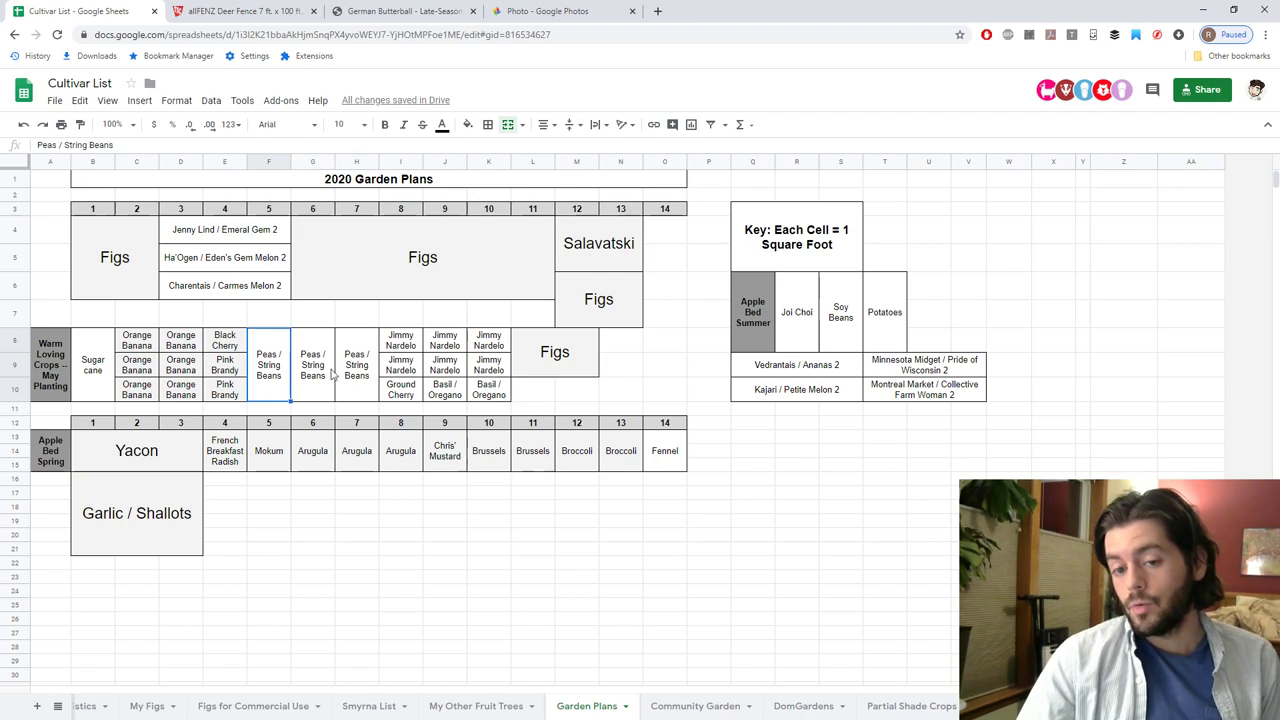
drag(270, 379, 350, 378)
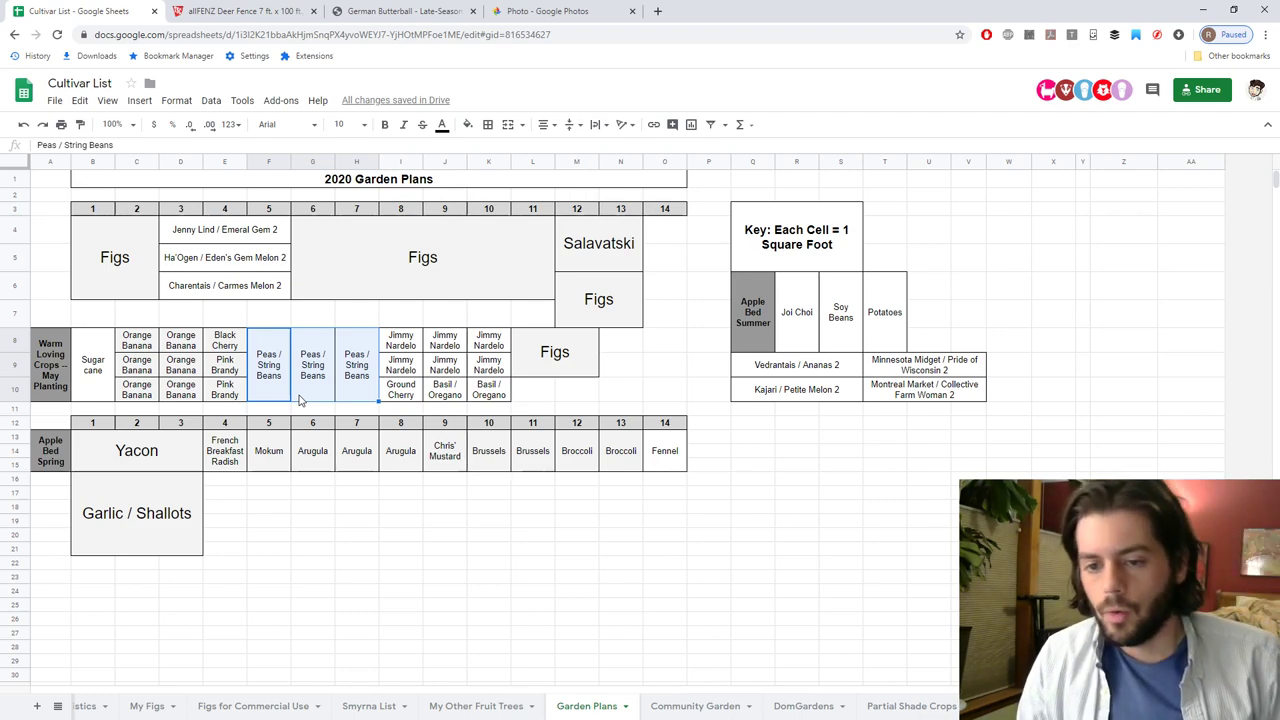
Move the six Jimmy Nardelo cells from I8:K9 to the empty cells V6:X7.
drag(400, 340, 508, 368)
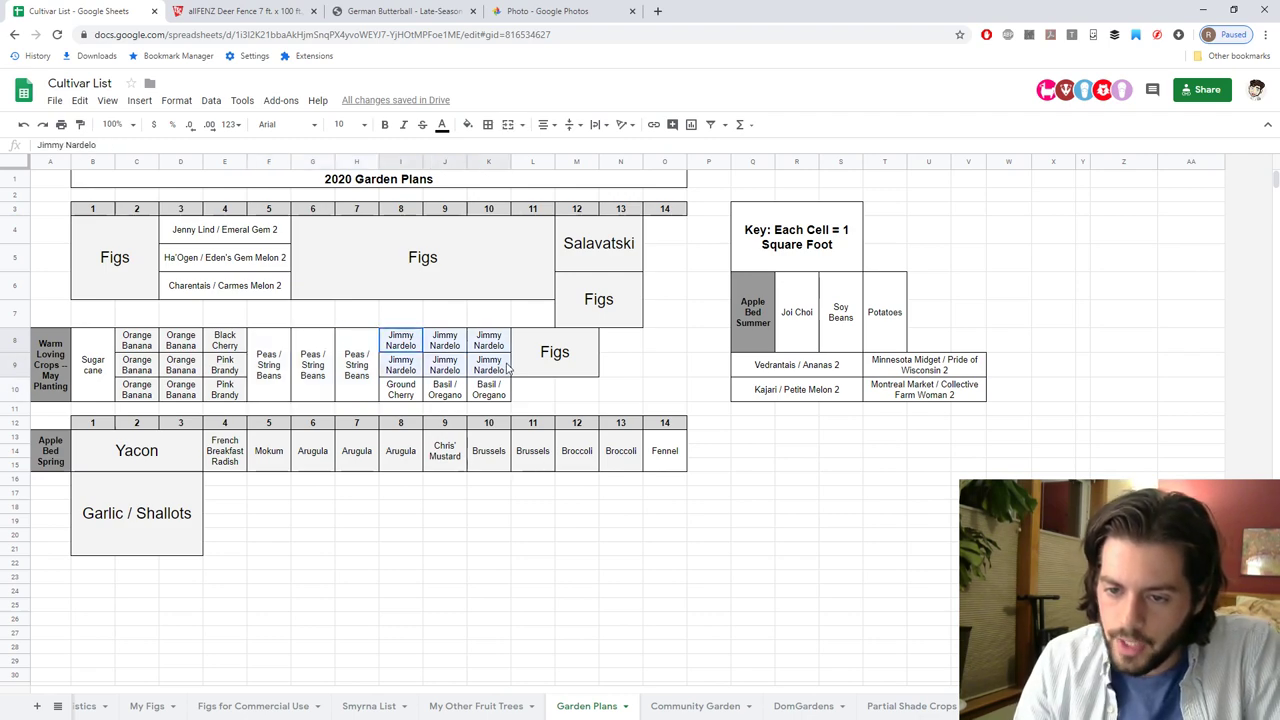
drag(402, 345, 486, 370)
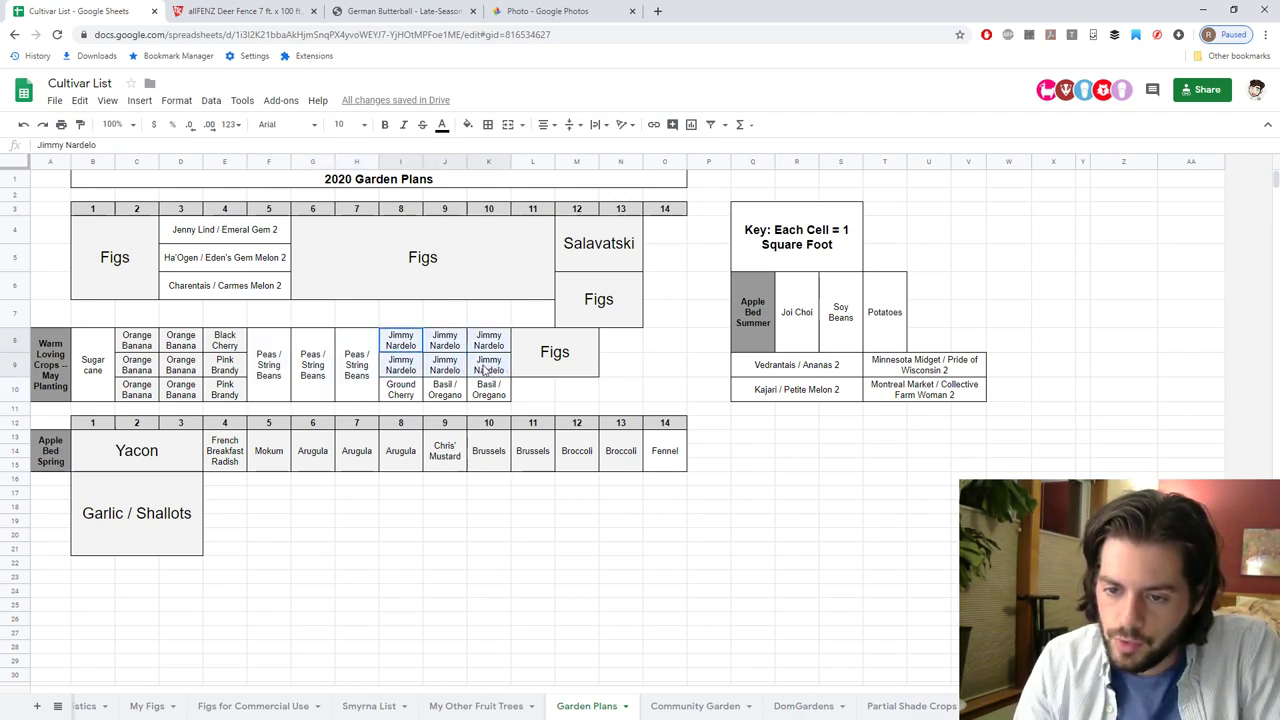
click(404, 394)
drag(401, 350, 492, 374)
click(412, 350)
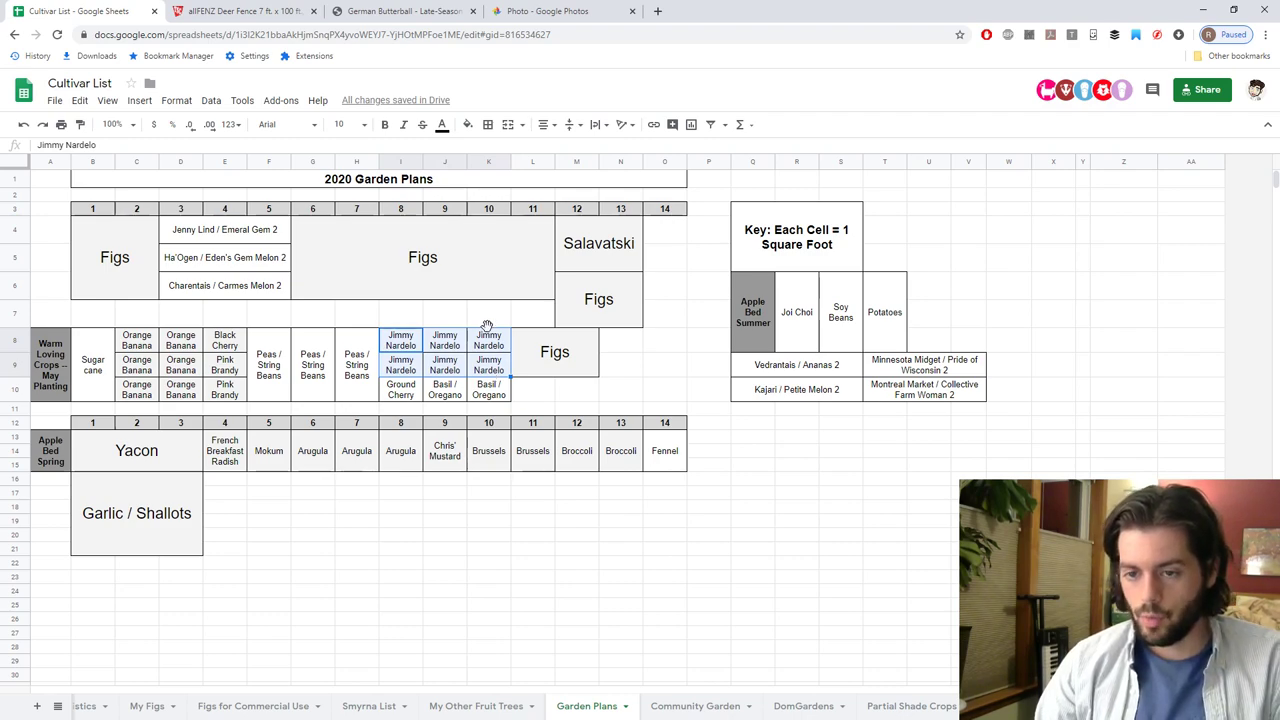
drag(487, 327, 1038, 292)
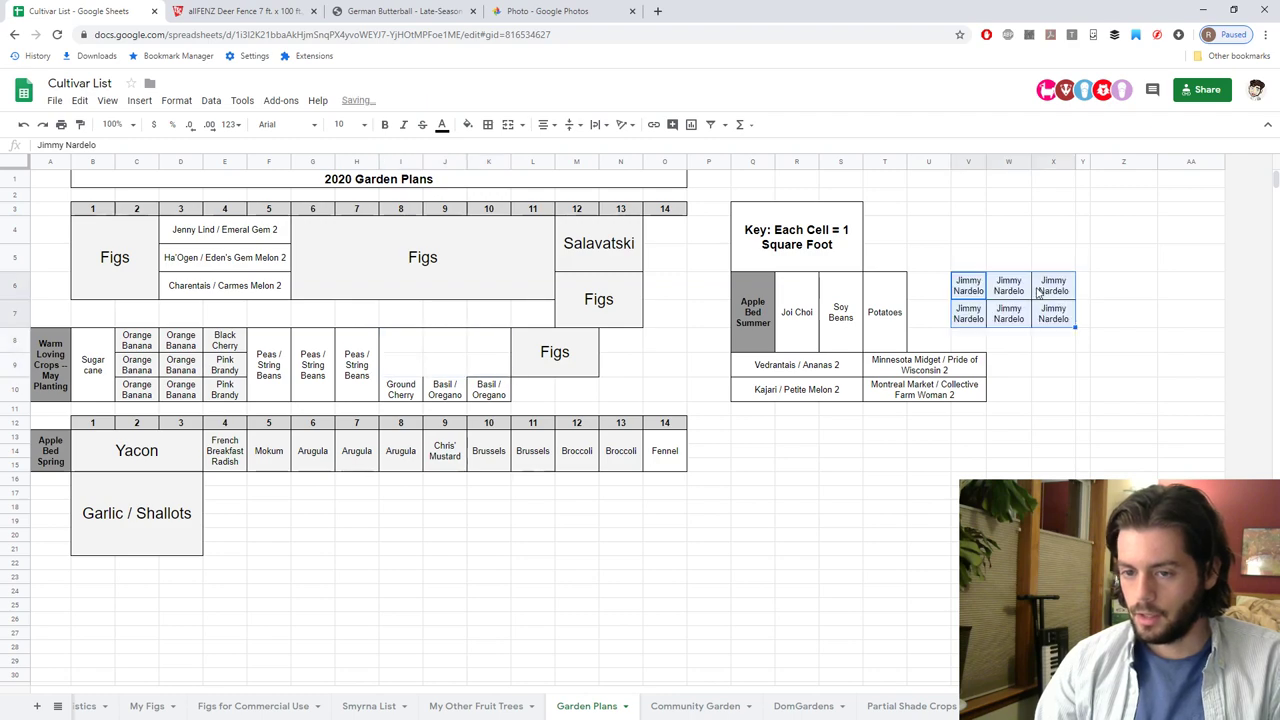
Restore all borders around the Ground Cherry and Basil / Oregano cells in I10:K10.
drag(449, 392, 497, 396)
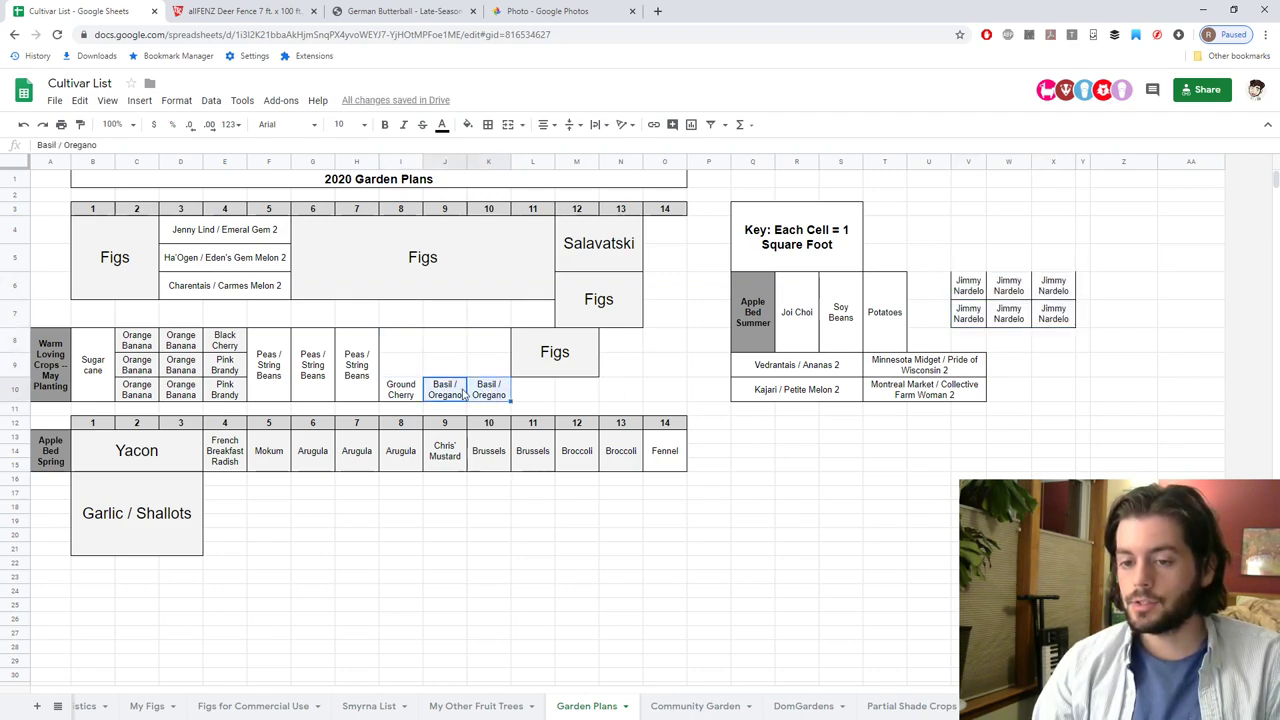
click(415, 400)
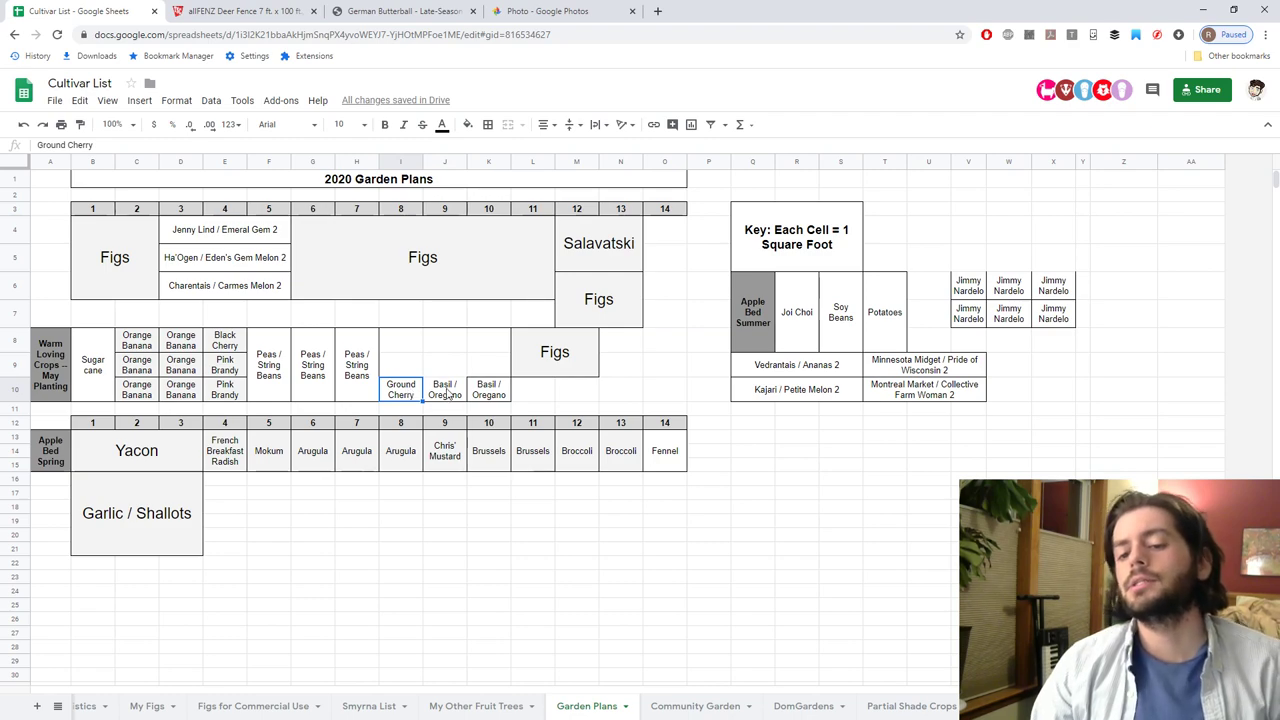
click(448, 392)
click(474, 126)
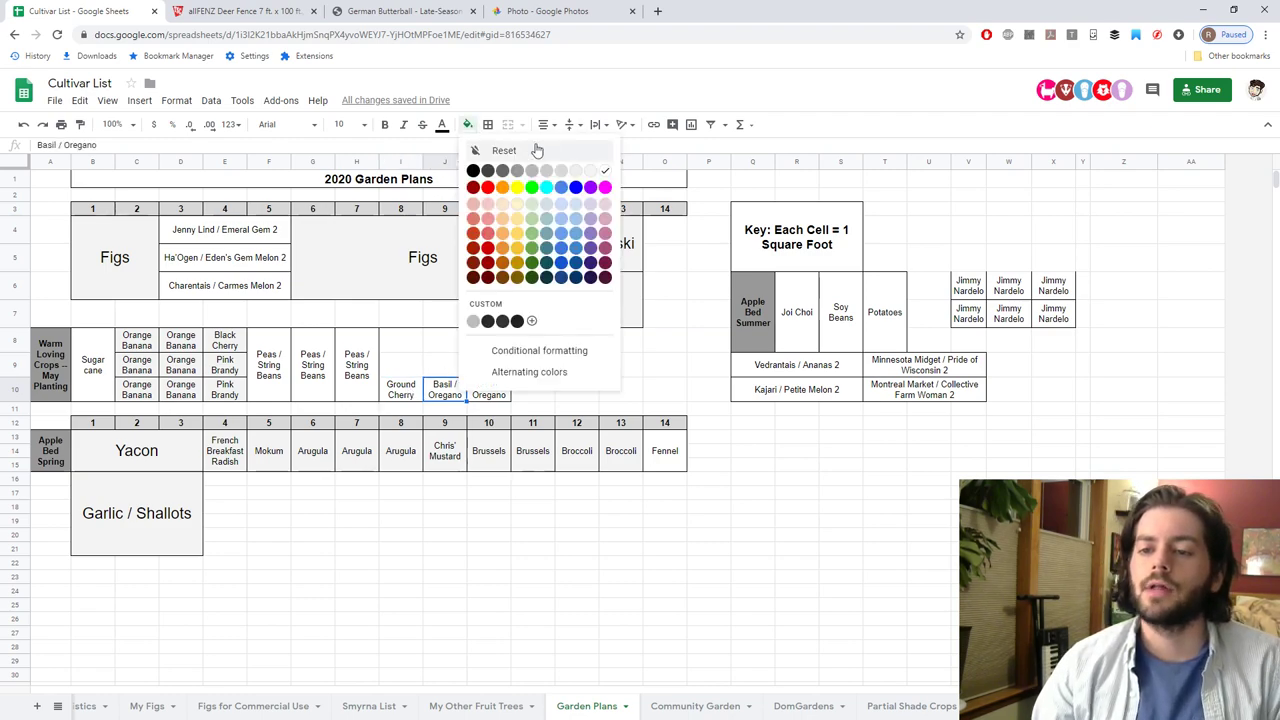
click(490, 126)
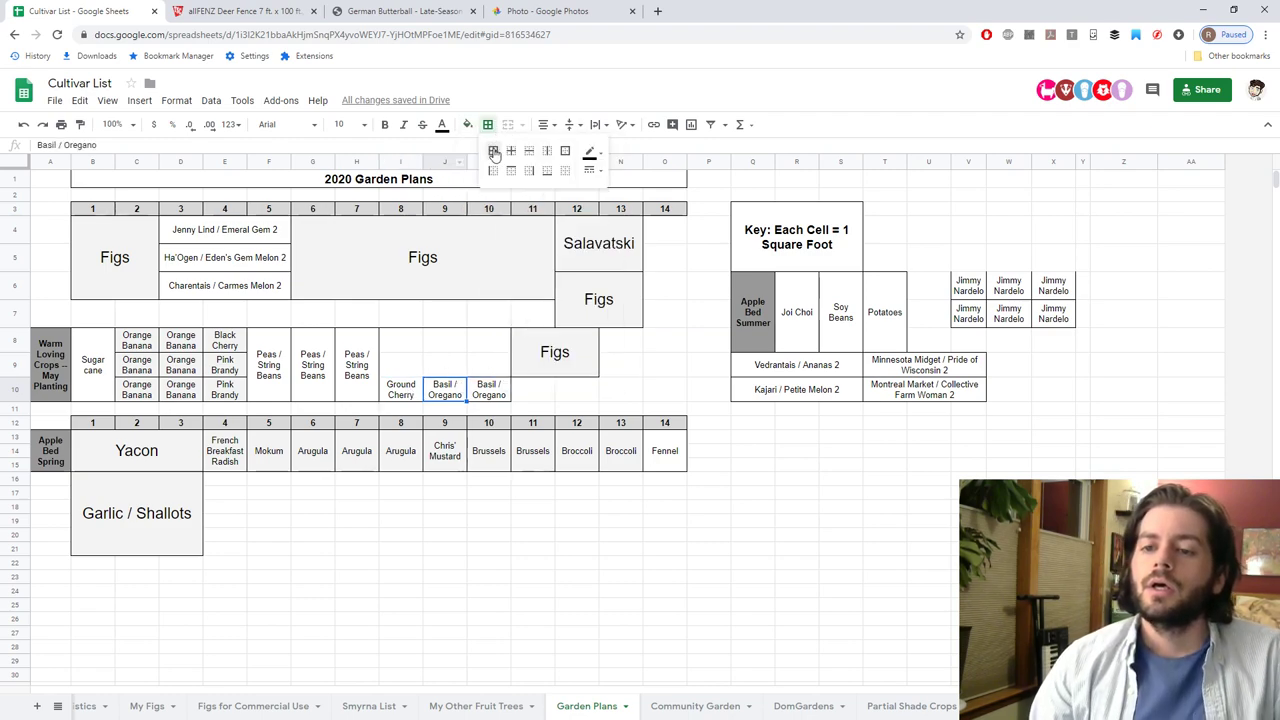
click(493, 151)
click(410, 375)
shift+click(475, 396)
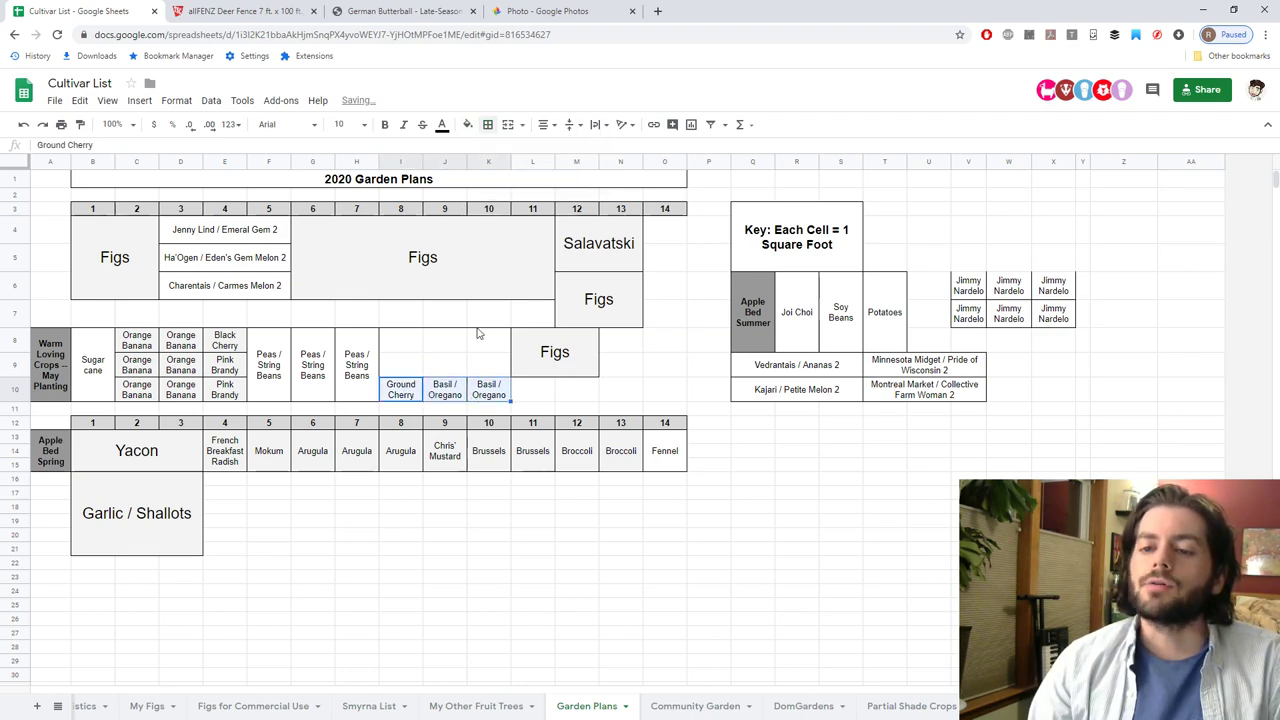
click(490, 126)
click(446, 348)
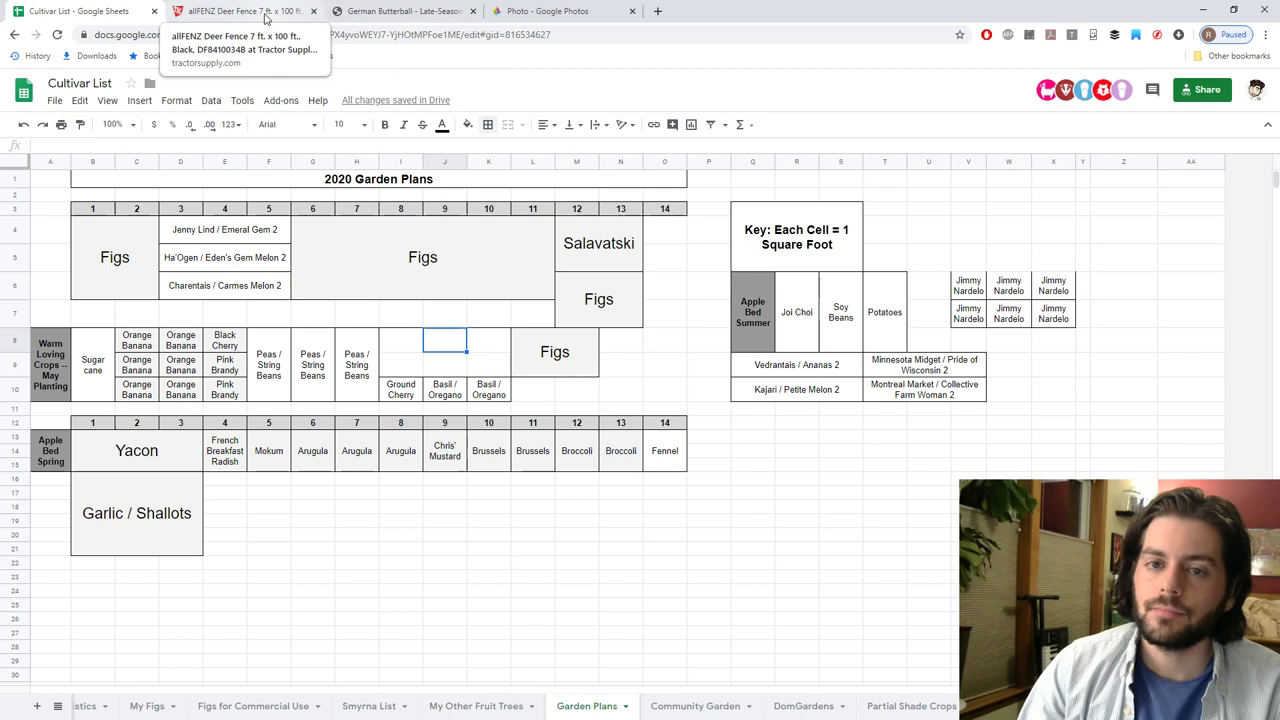
Clear the Potatoes label from bed E2:F29 on the Community Garden sheet and set its font size to 12.
click(662, 706)
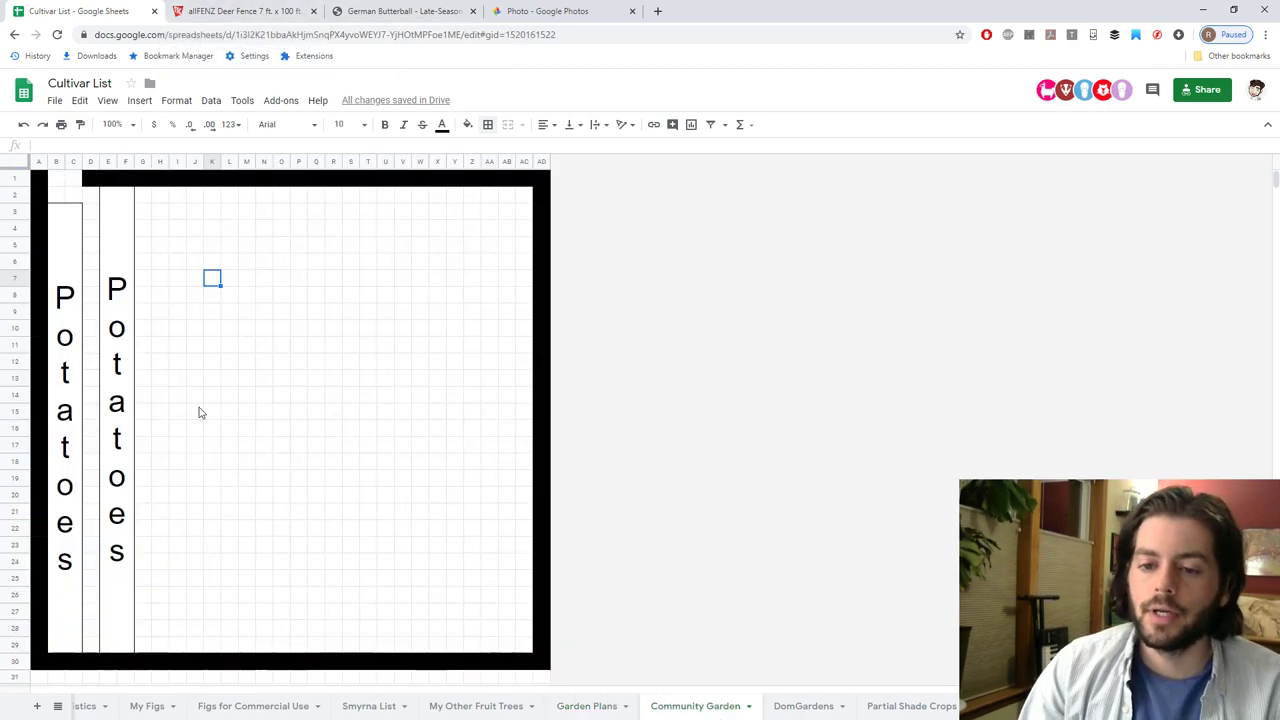
click(121, 343)
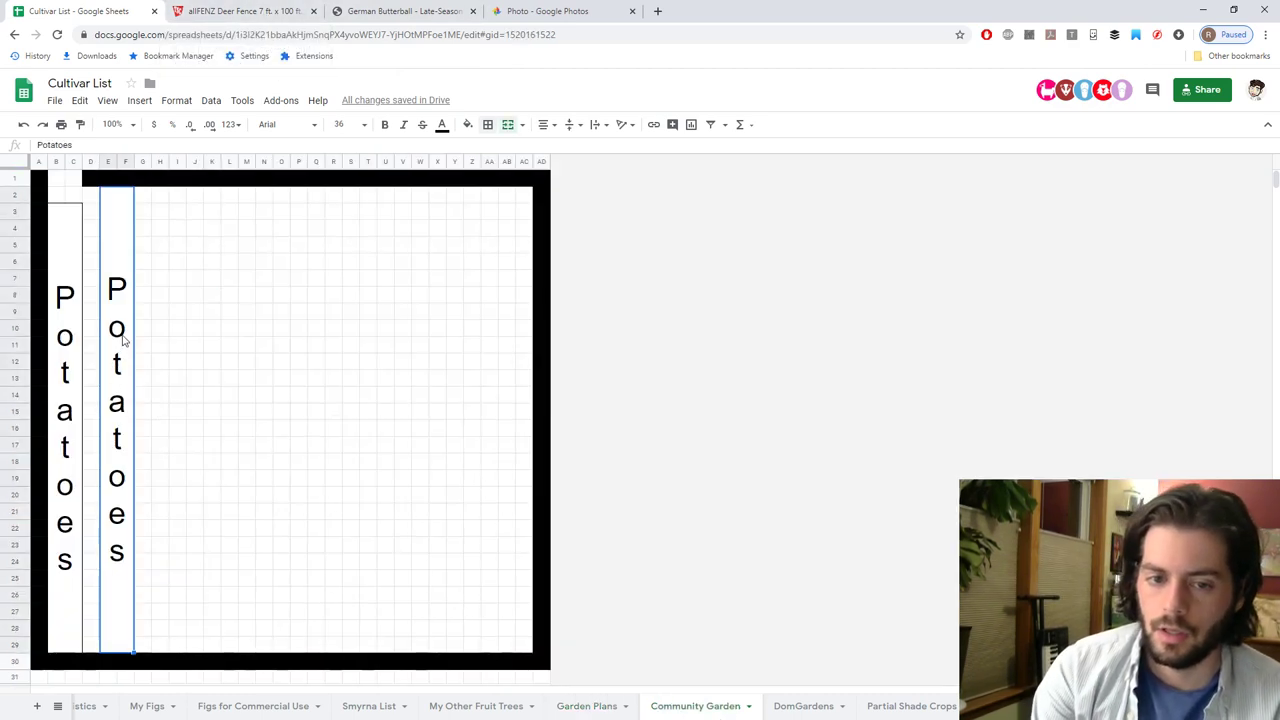
key(Delete)
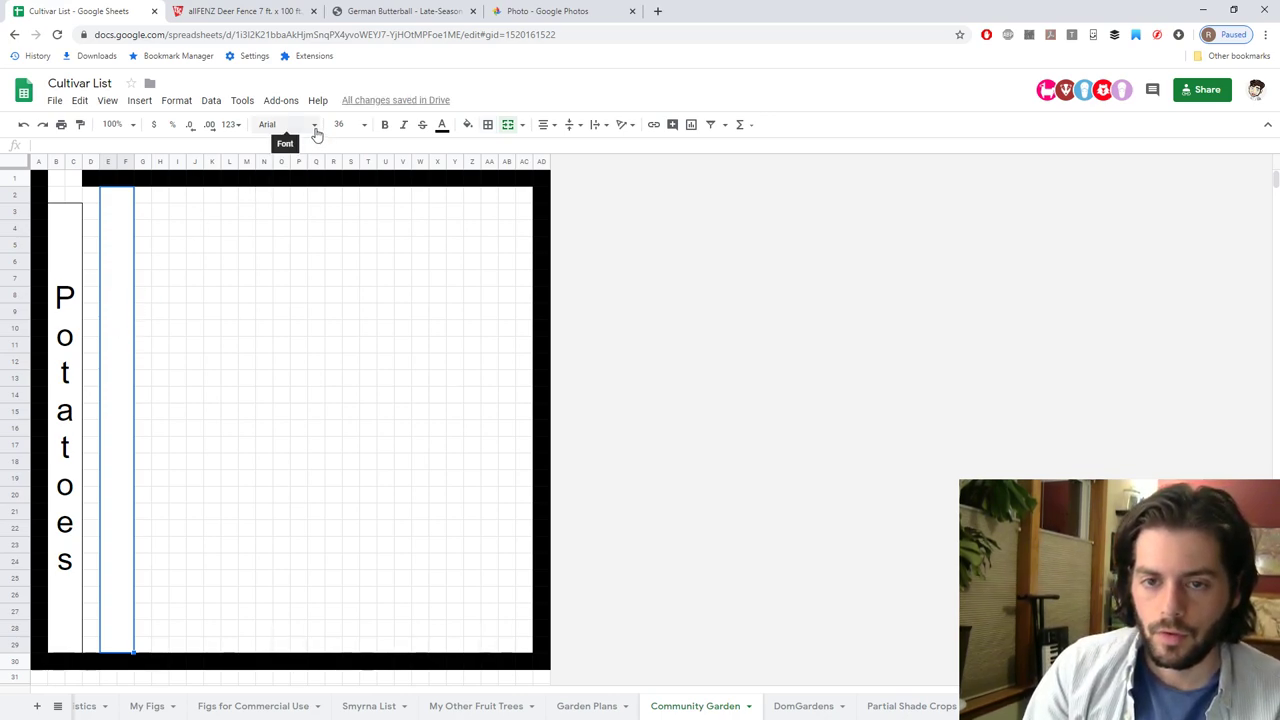
click(362, 125)
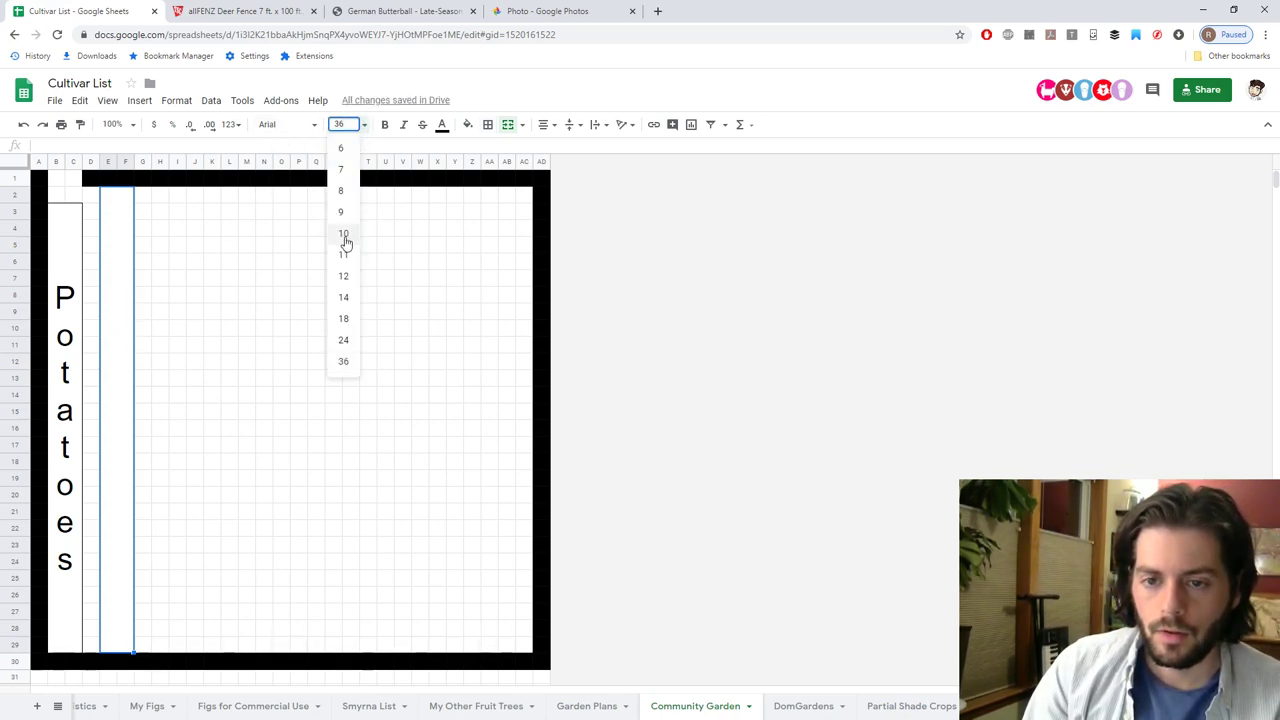
click(345, 276)
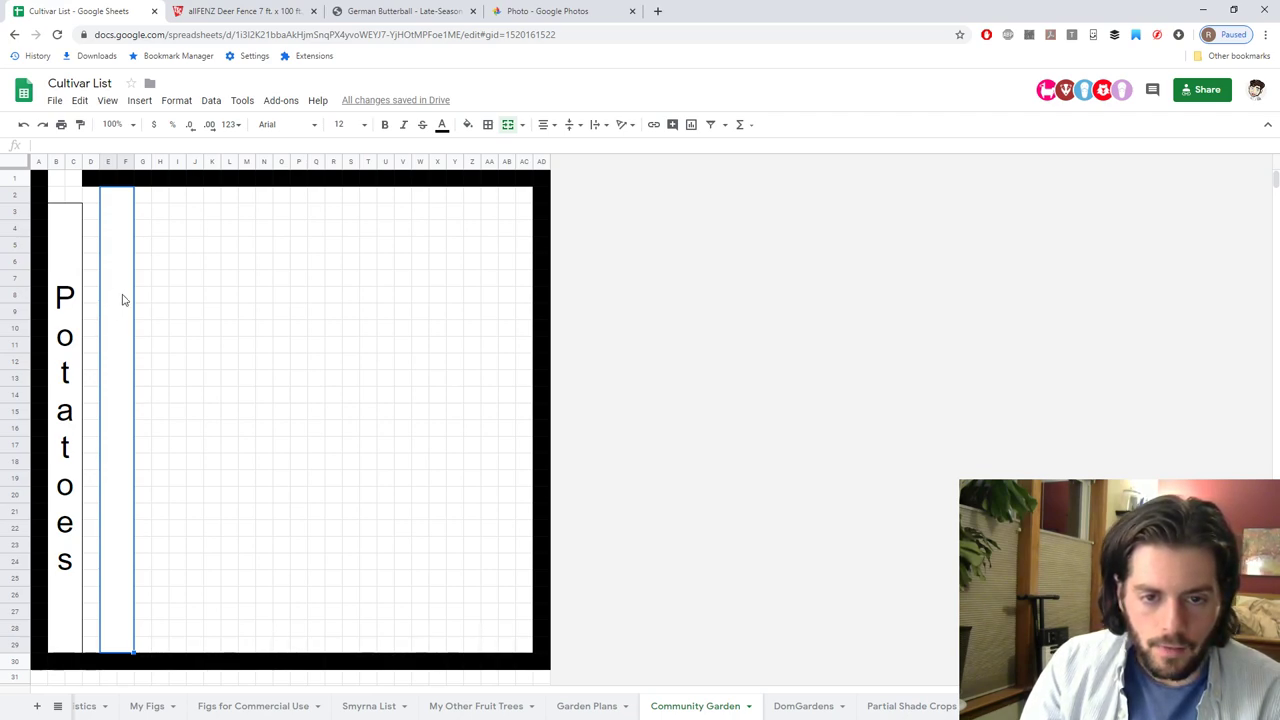
click(508, 124)
drag(109, 194, 106, 634)
key(ctrl+z)
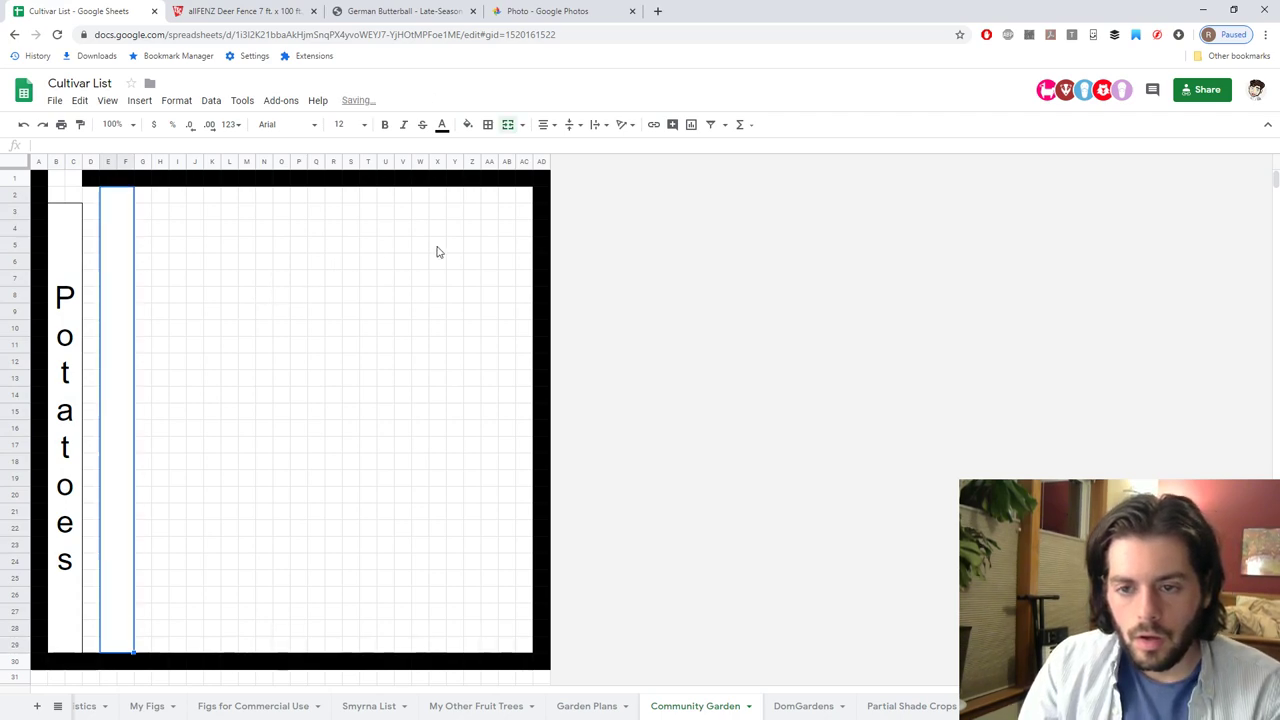
Merge cells AC2:AC29 into one tall cell and label it "Beets Carrots Turnips Radish".
click(521, 204)
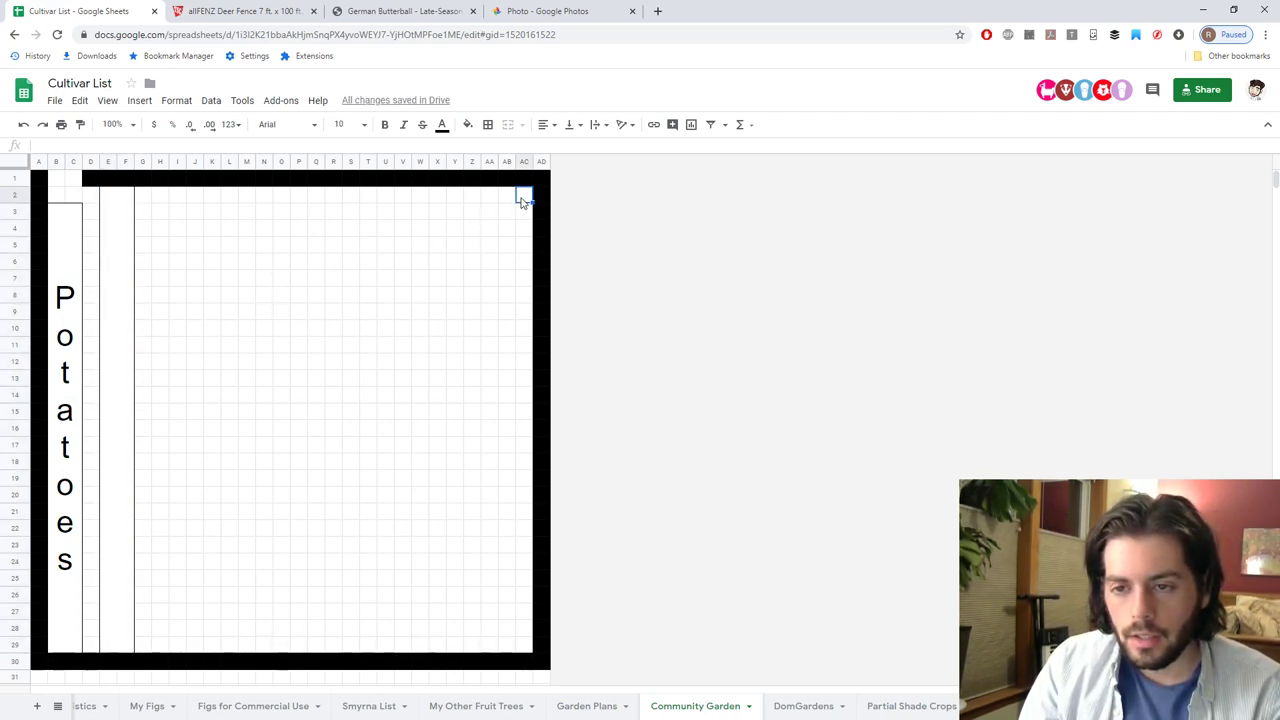
drag(521, 204, 530, 648)
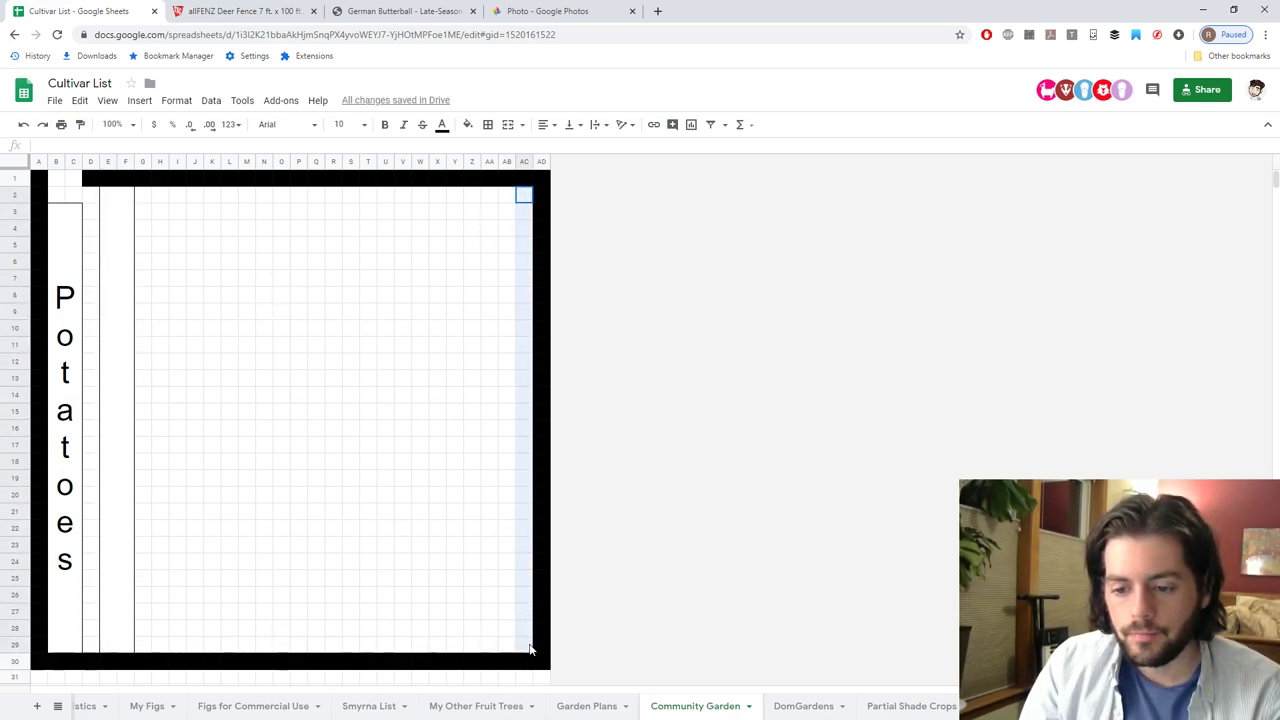
click(508, 124)
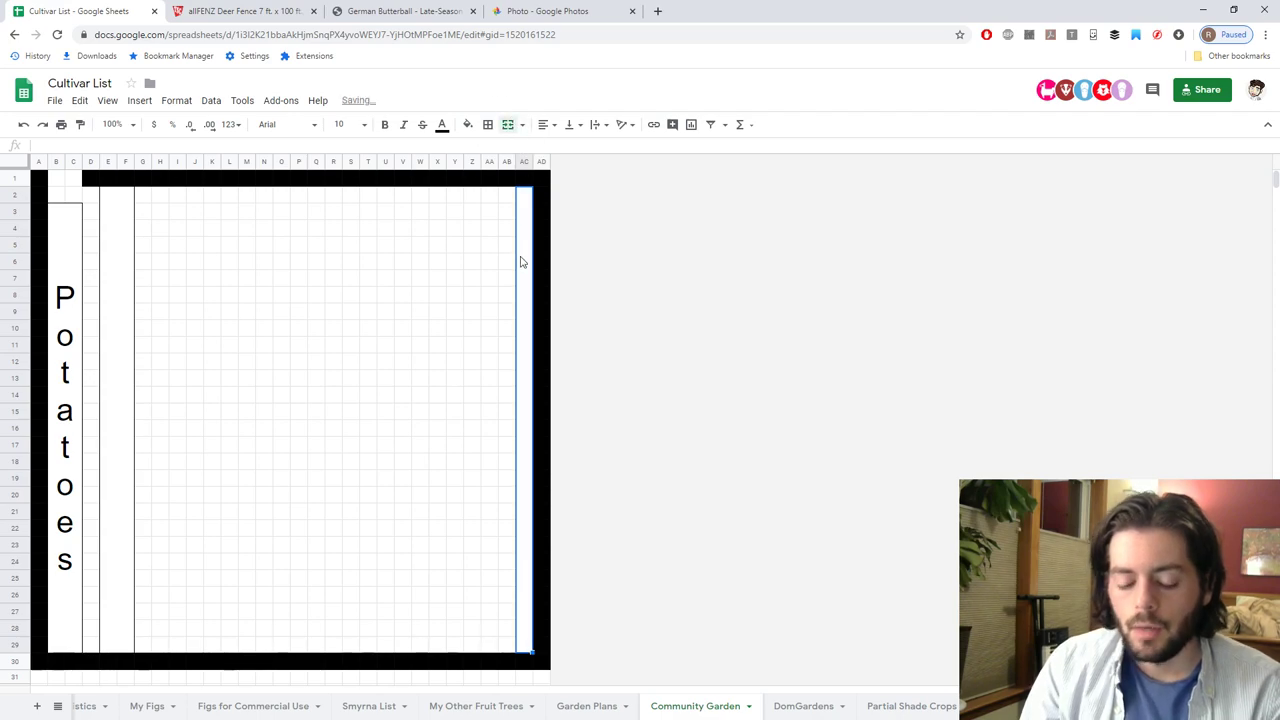
text(Beets)
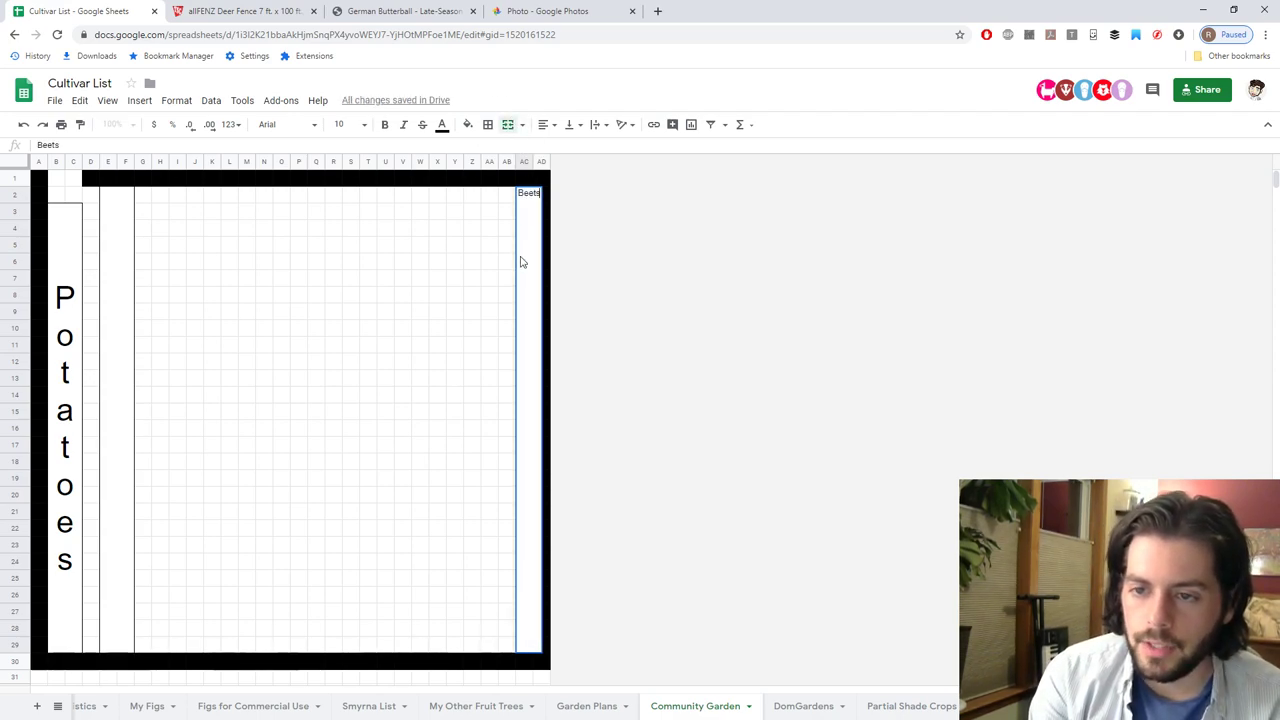
text( Carrots)
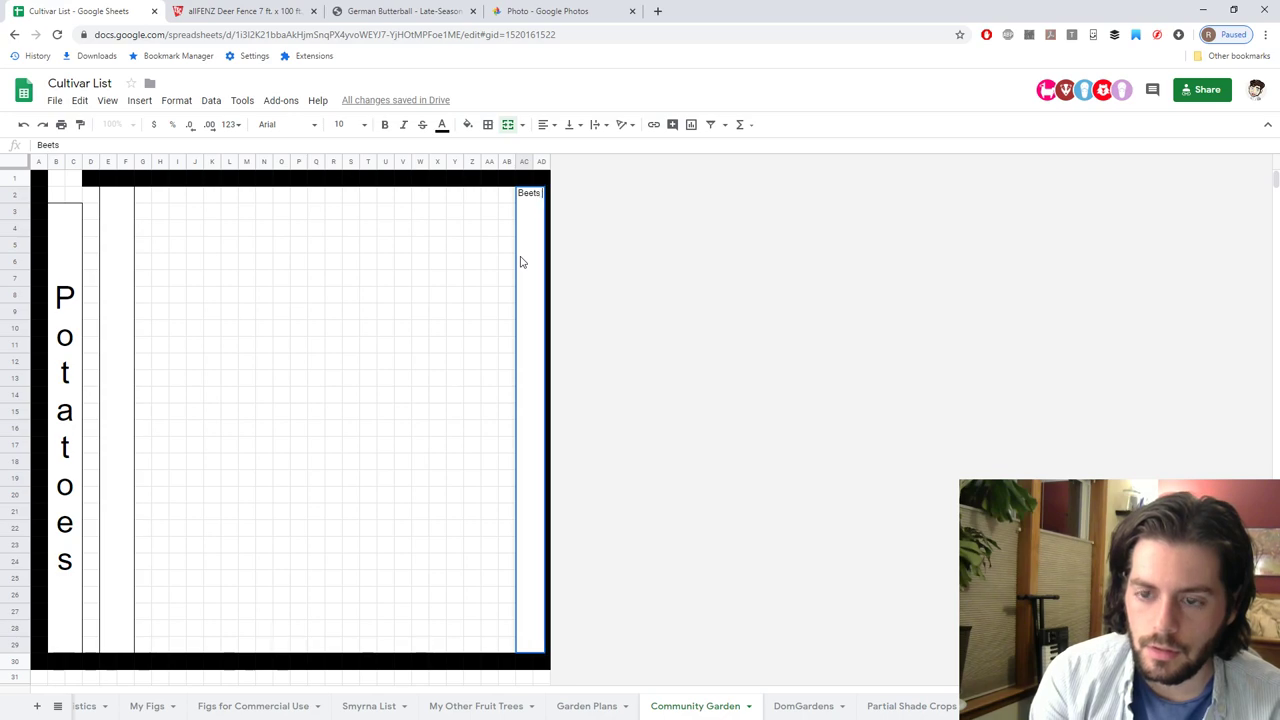
text( T)
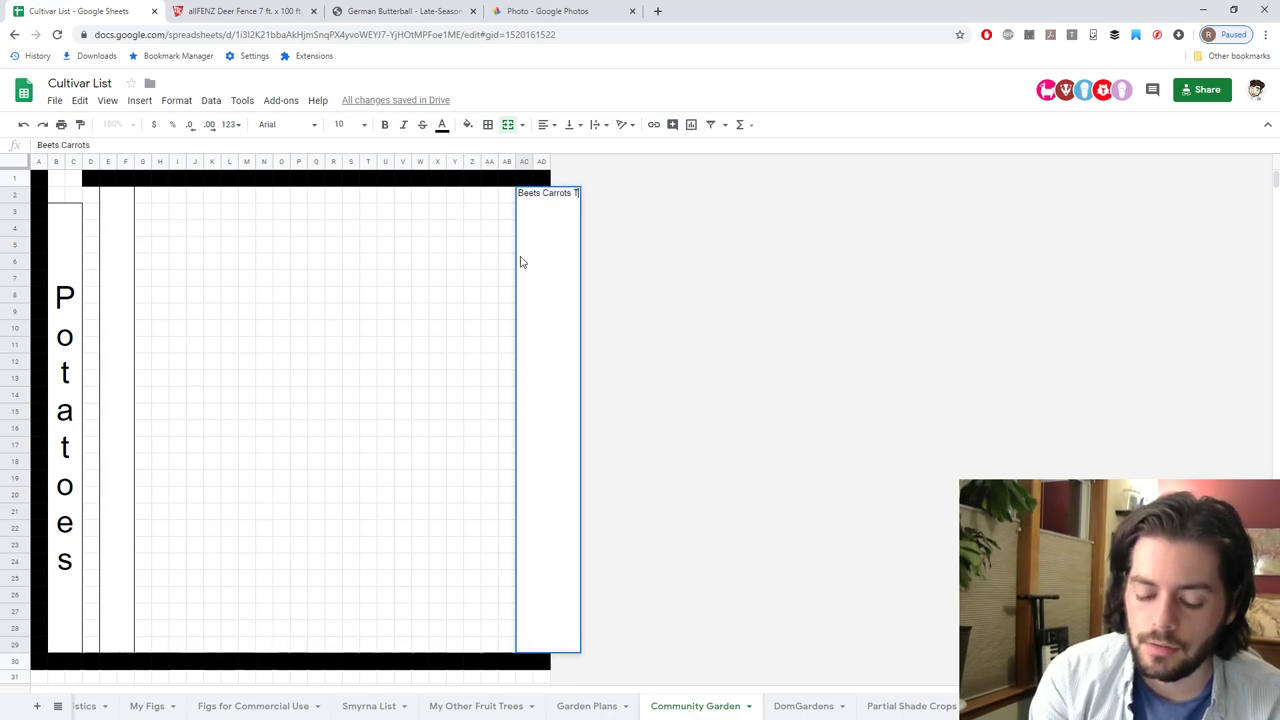
text(urnips Radish)
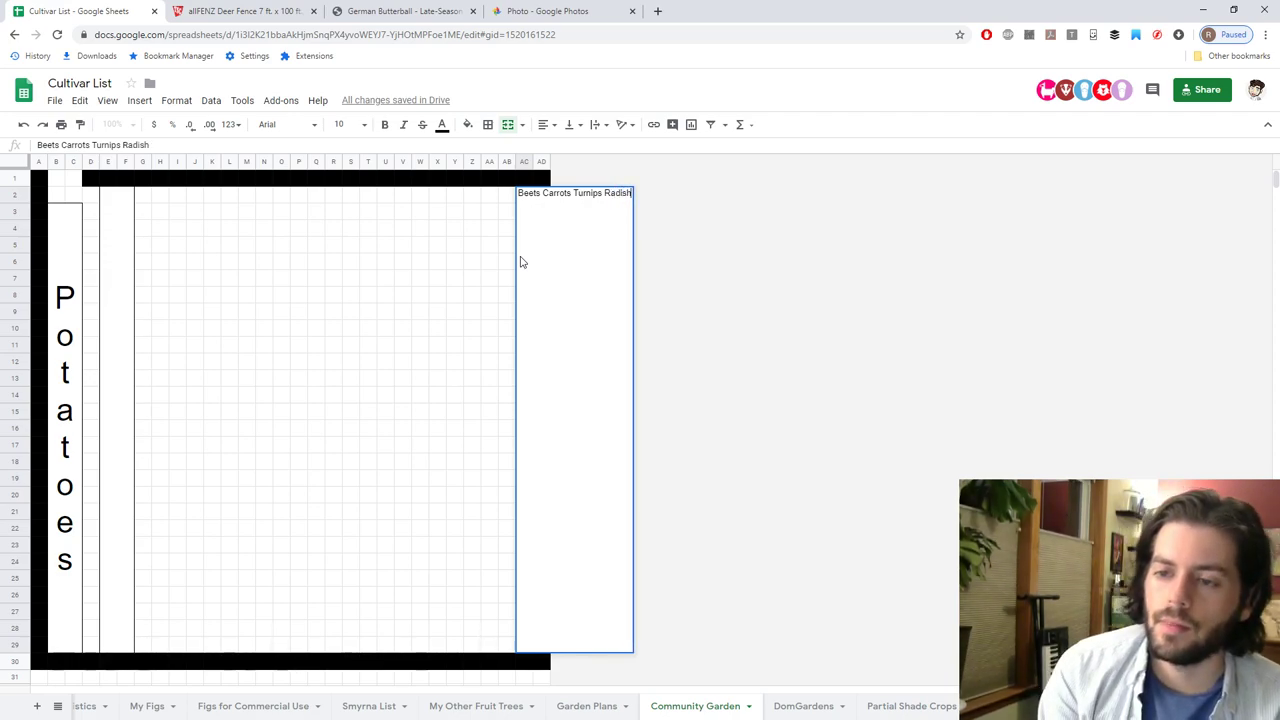
key(Return)
Rotate the "Beets Carrots Turnips Radish" label in AC2:AC29 so its text reads downward.
click(520, 262)
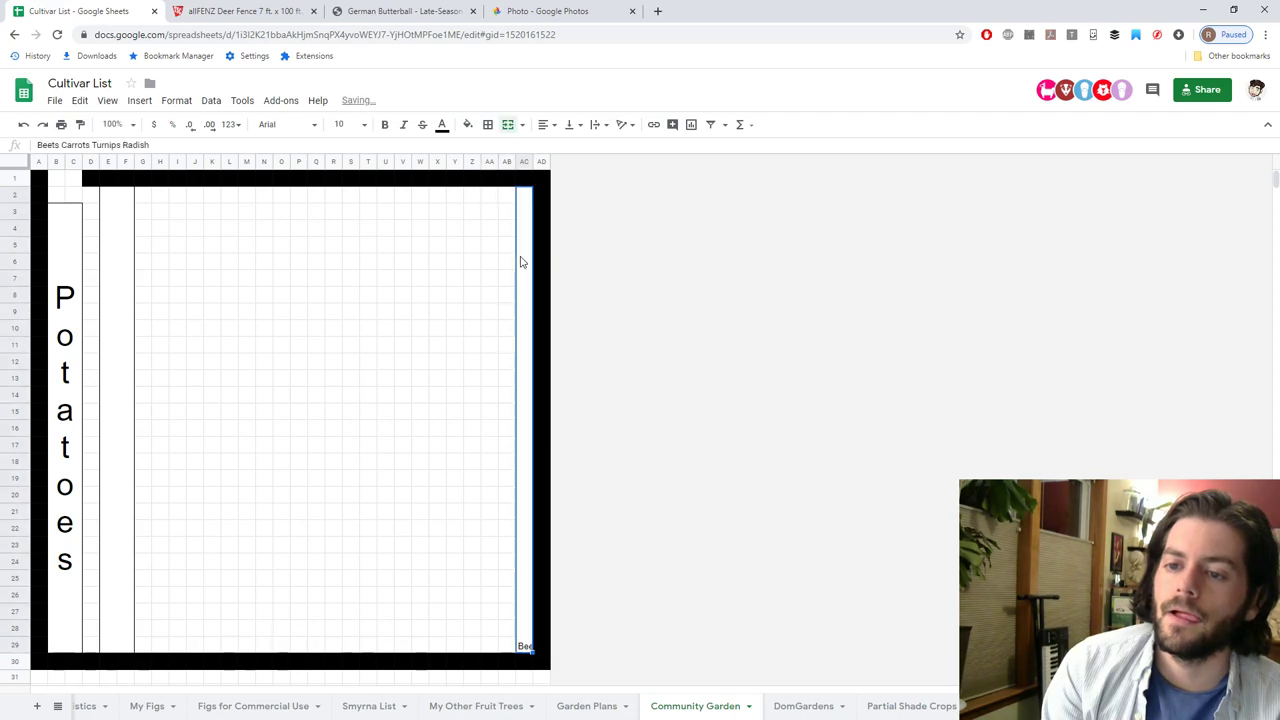
click(596, 125)
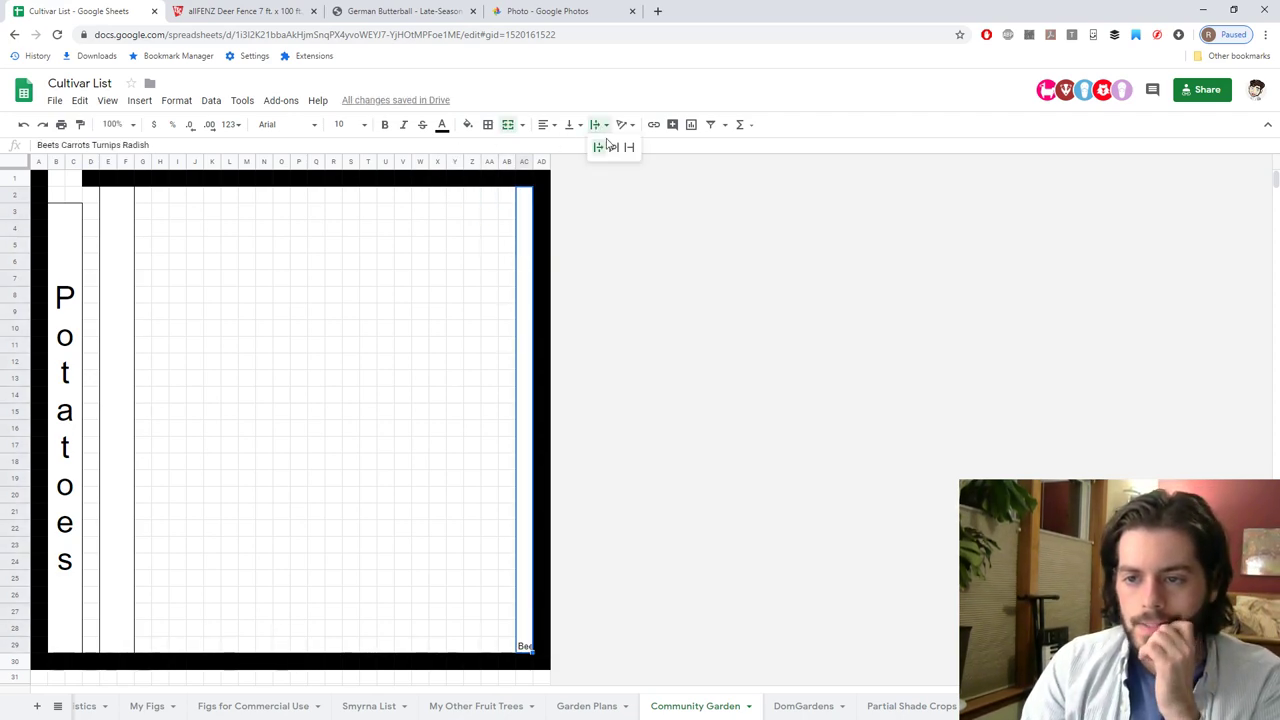
click(622, 124)
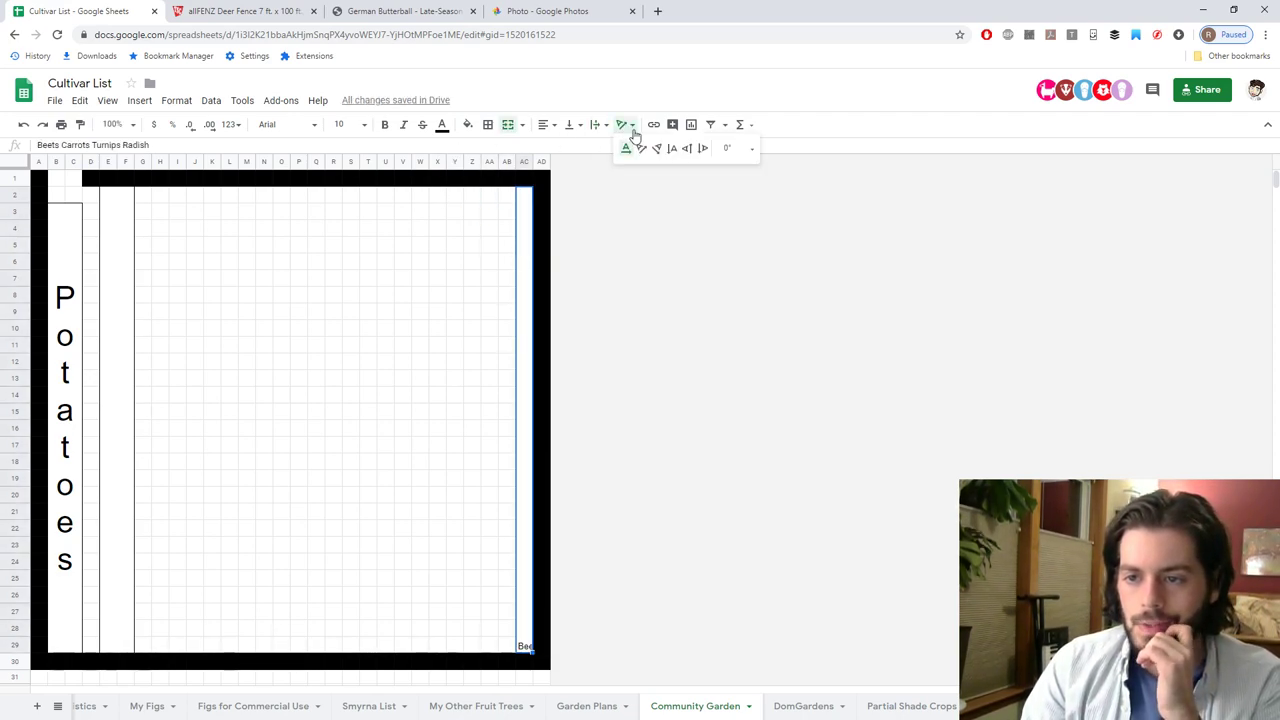
click(702, 148)
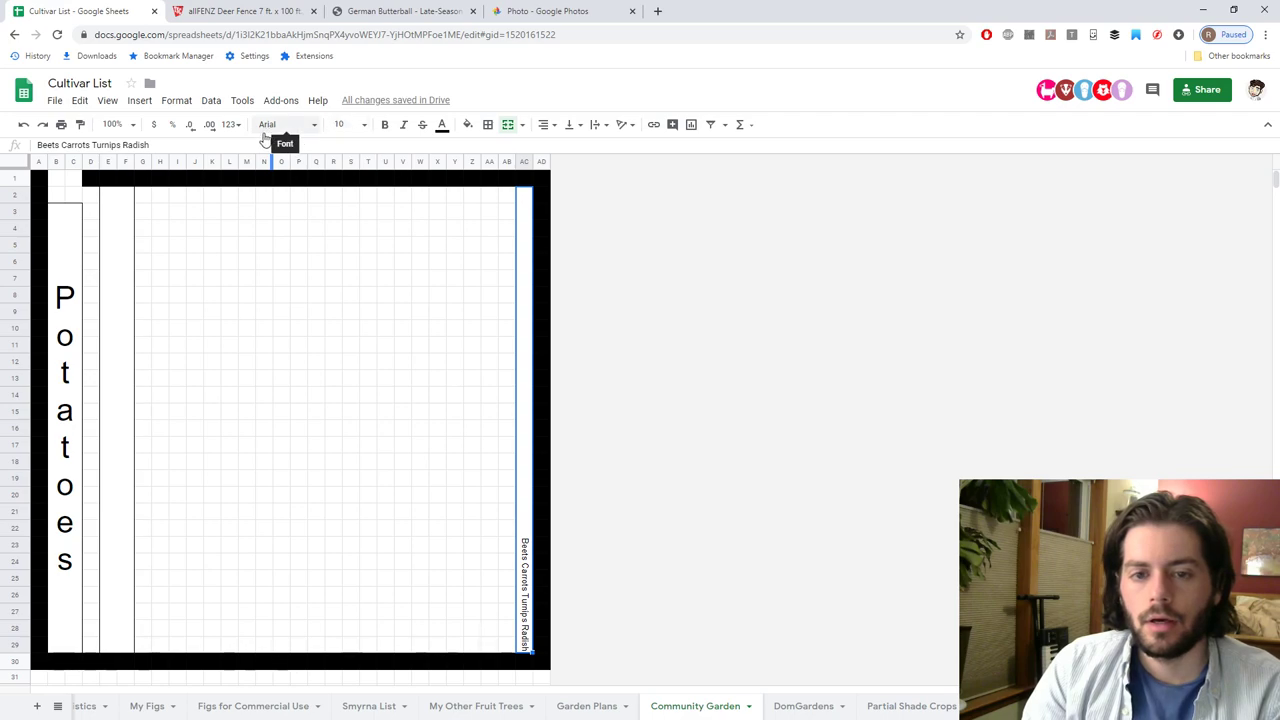
Set the font size of the rotated label in AC2:AC29 to 18.
click(364, 125)
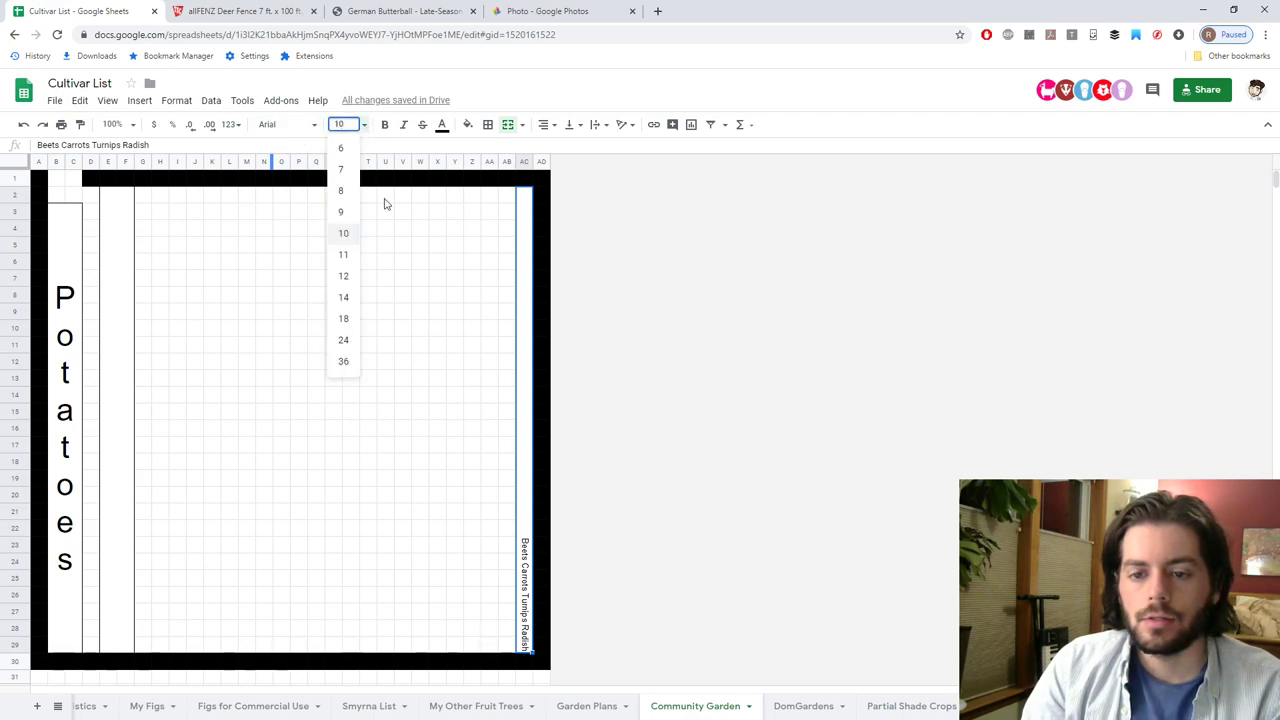
click(345, 361)
click(364, 125)
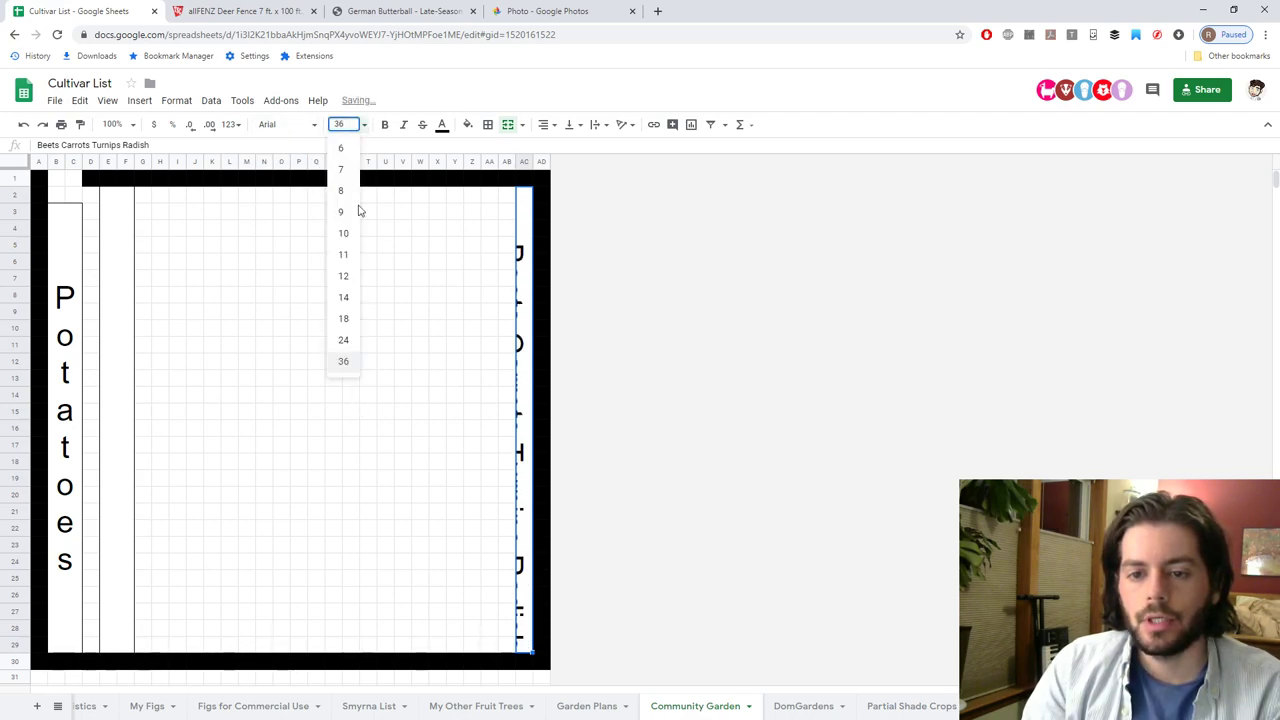
click(349, 317)
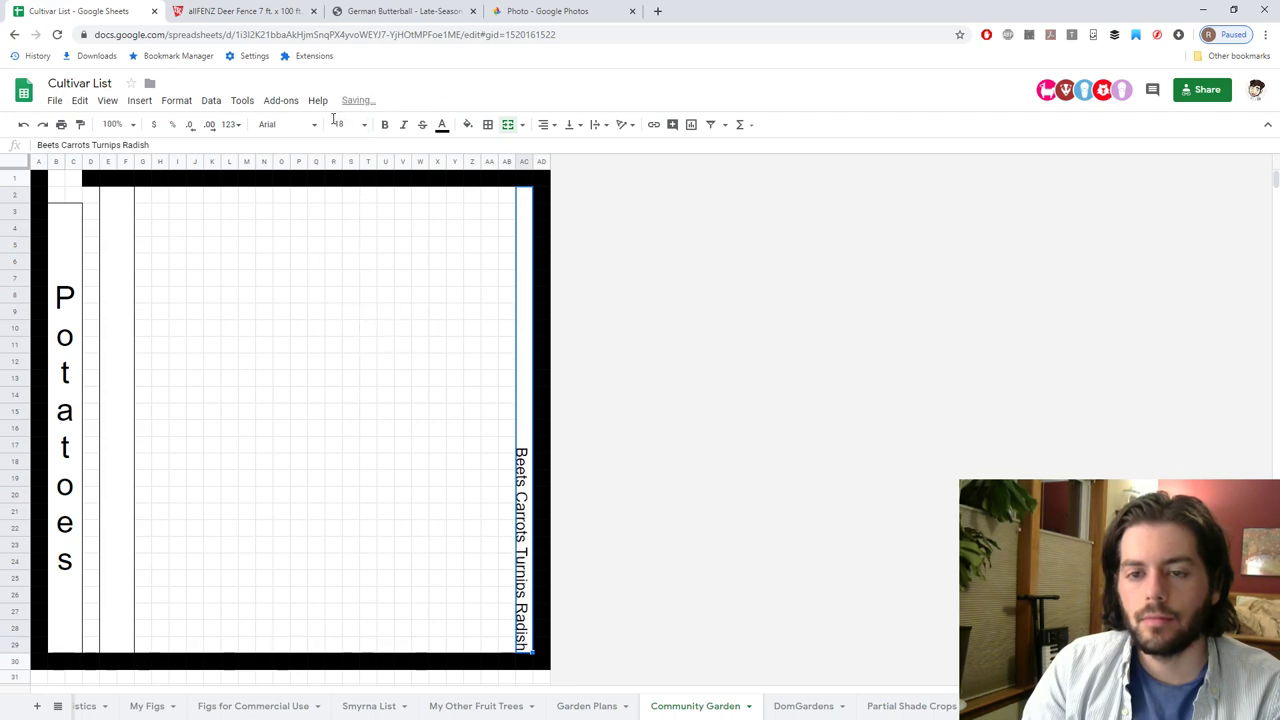
click(364, 125)
click(364, 125)
Centre the rotated label in AC2:AC29 both vertically and horizontally.
click(572, 125)
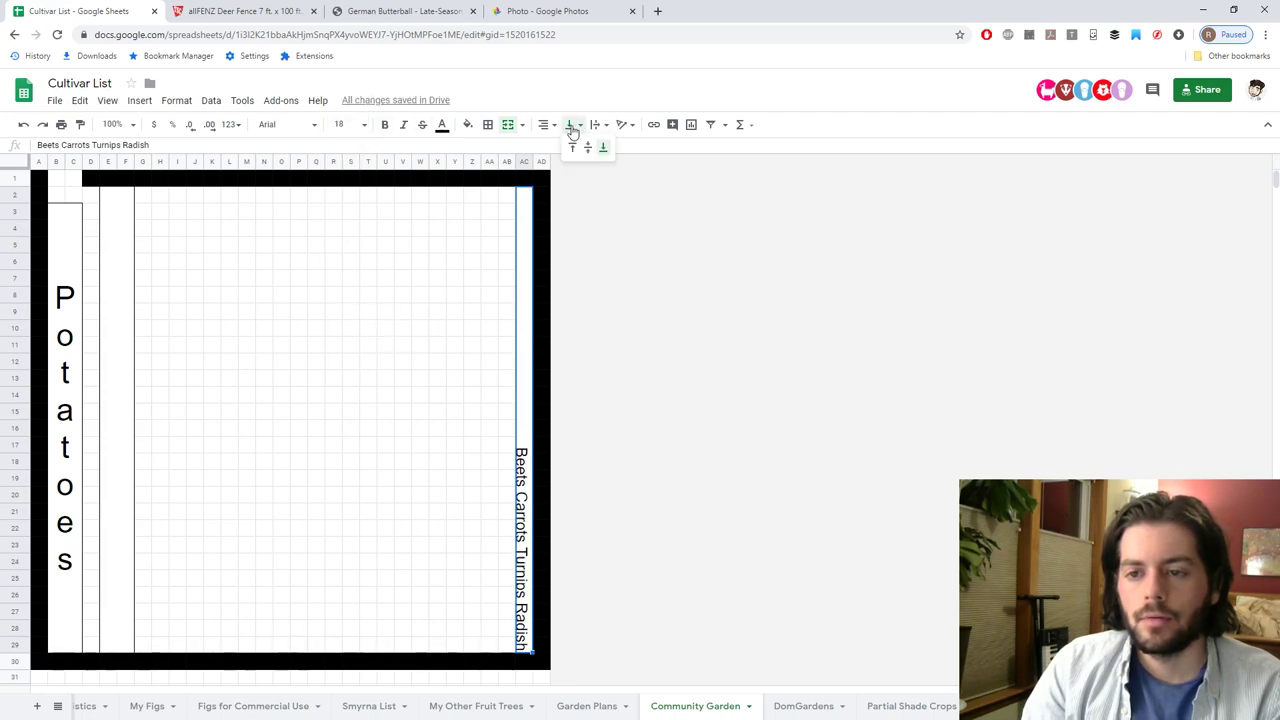
click(586, 148)
click(544, 124)
click(560, 150)
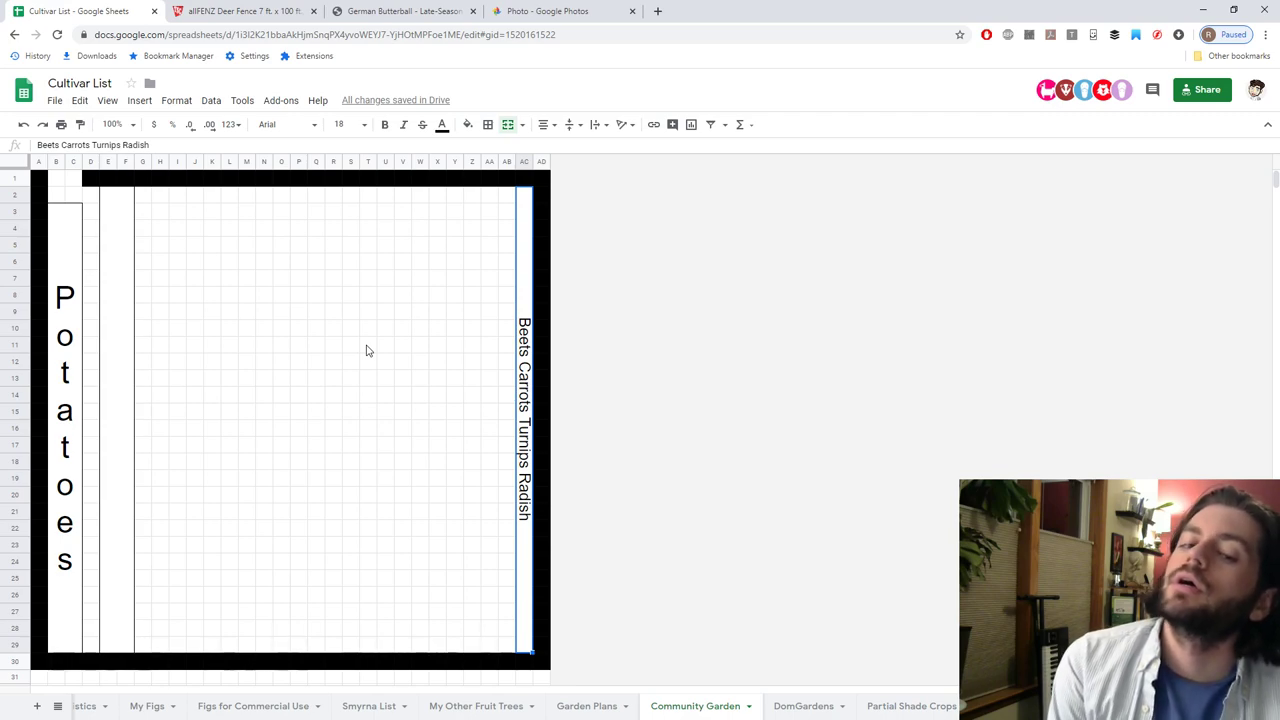
Move the merged "Beets Carrots Turnips Radish" cell from column AC to AB2:AB29.
click(508, 251)
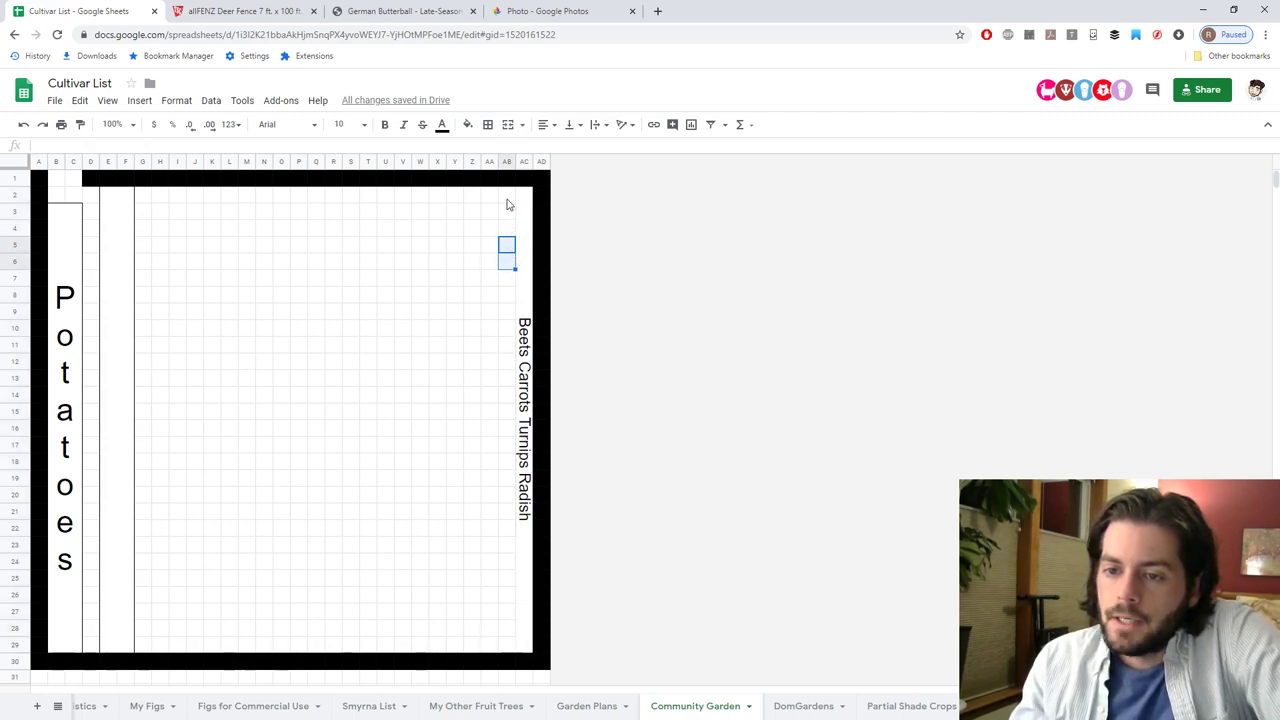
drag(507, 196, 522, 393)
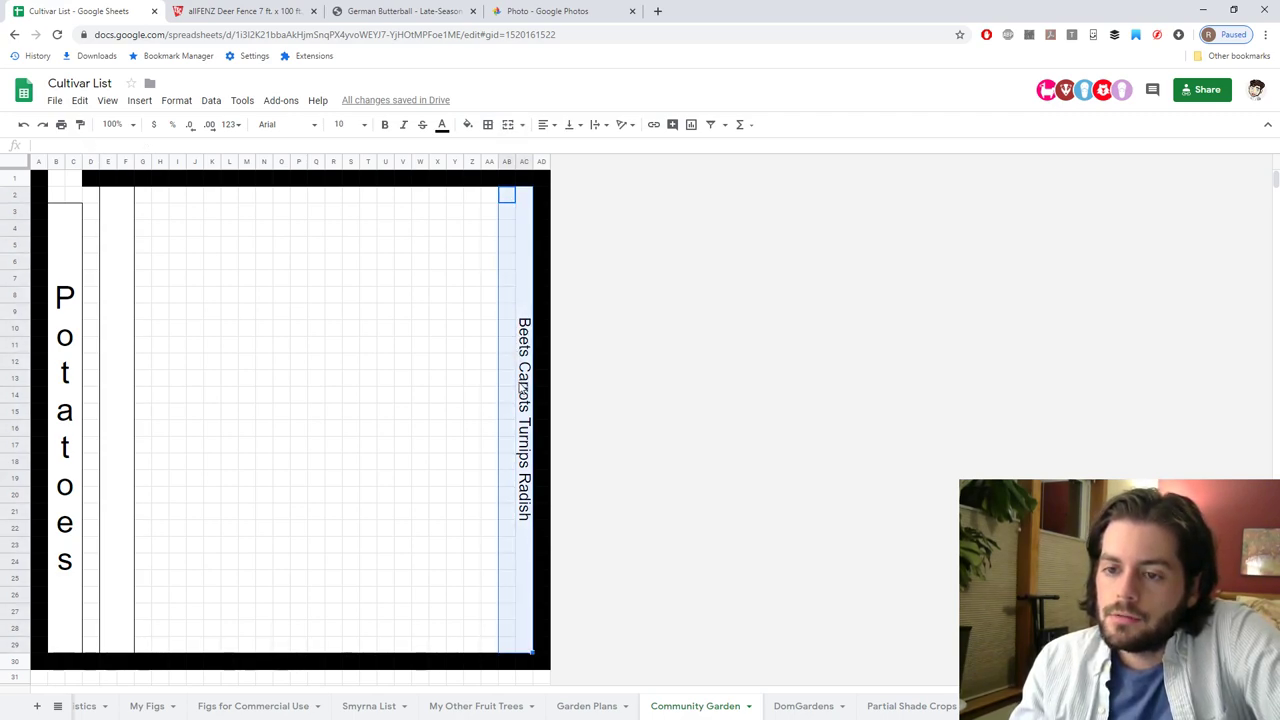
click(521, 350)
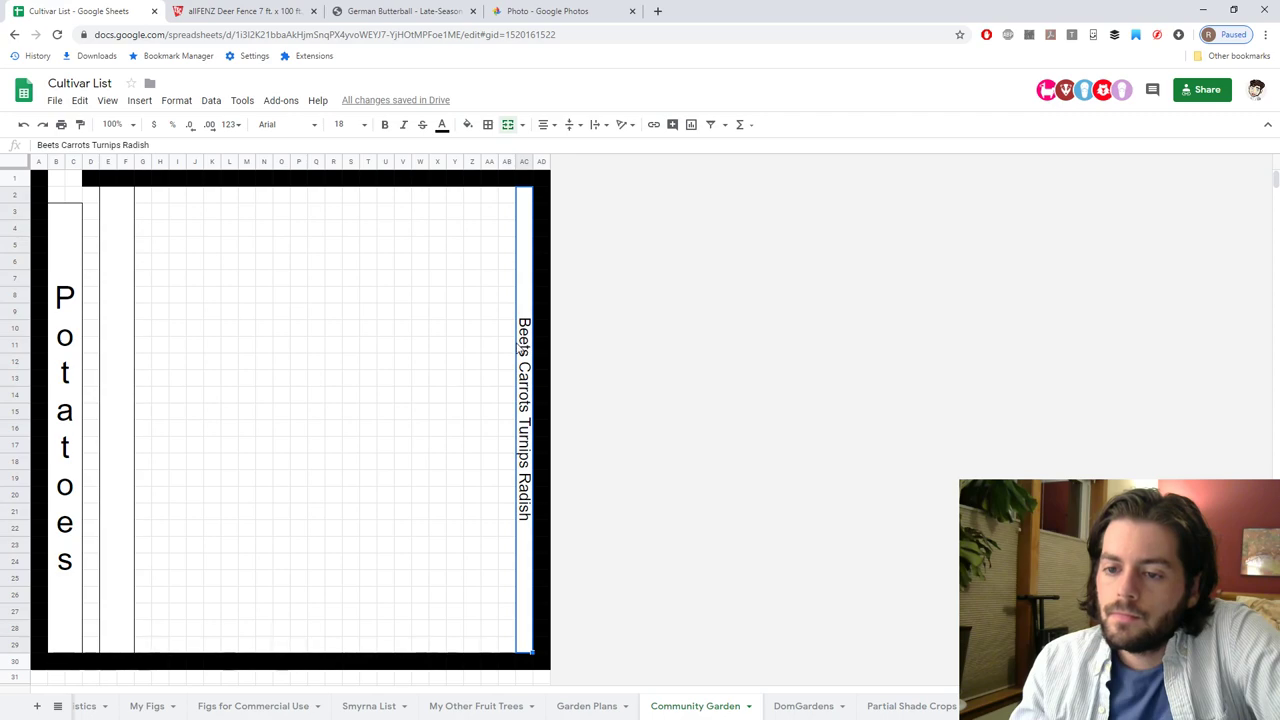
drag(519, 349, 510, 349)
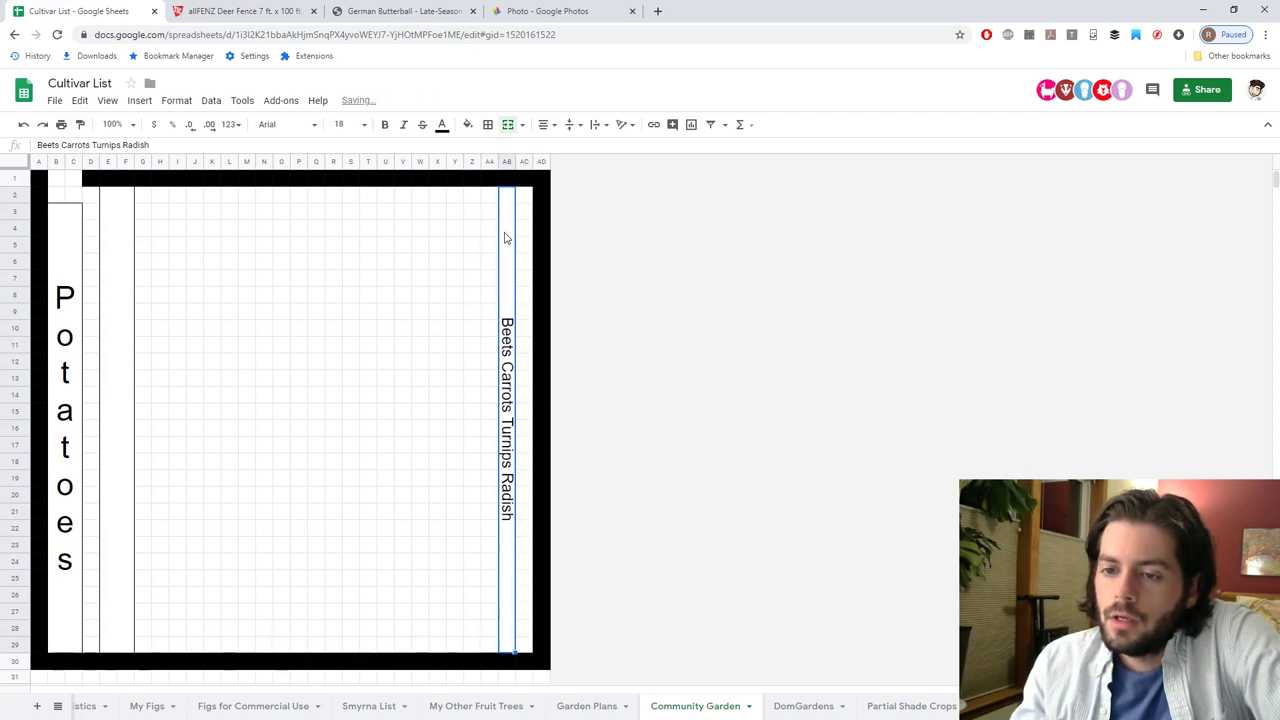
Try merging the root crop label in AB2:AB29 with AC2:AC29 into a single two-column bed.
shift+click(520, 207)
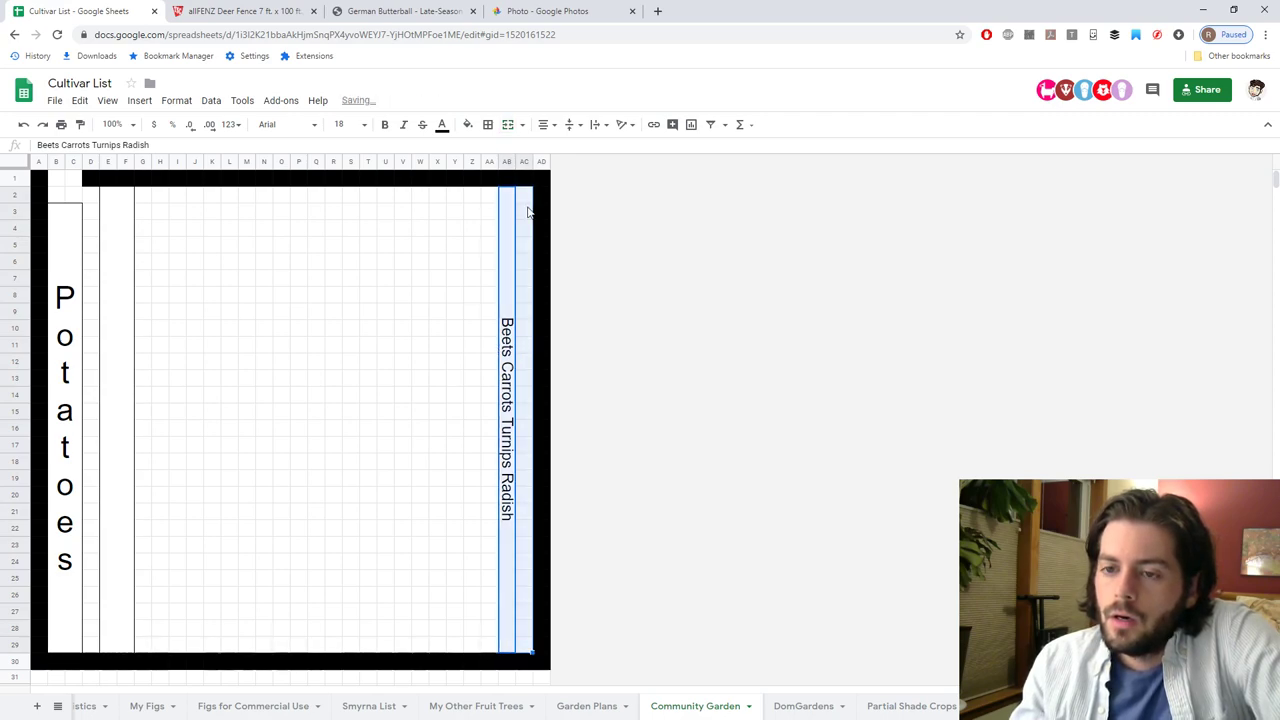
click(508, 124)
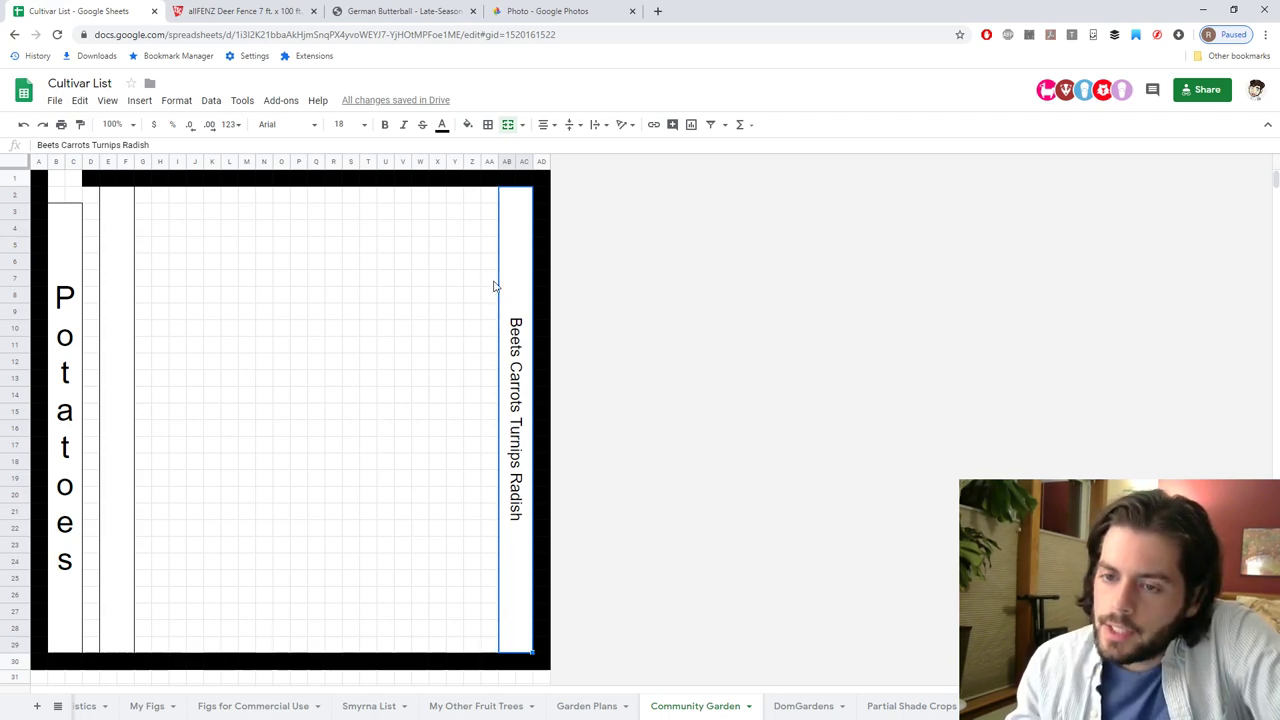
click(507, 124)
Merge AB2:AB29 and AC2:AC29 separately into two tall cells side by side.
drag(508, 200, 508, 634)
drag(500, 205, 509, 651)
key(ctrl+c)
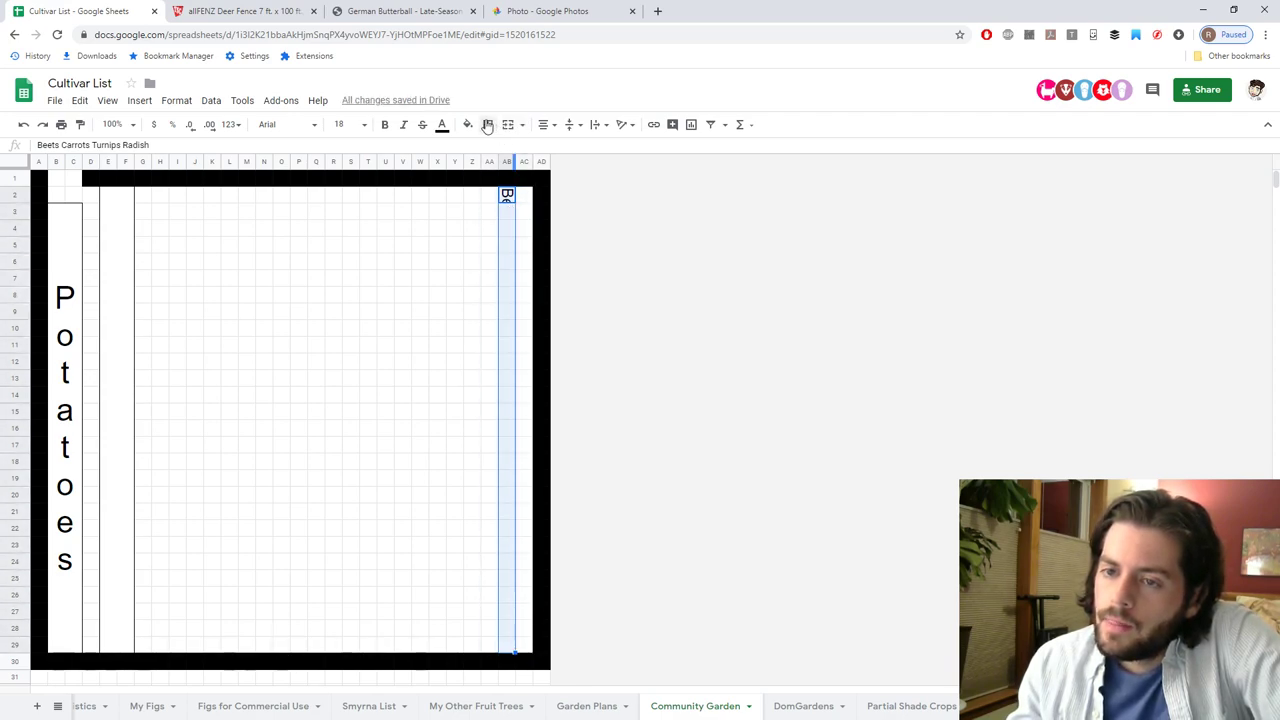
click(507, 124)
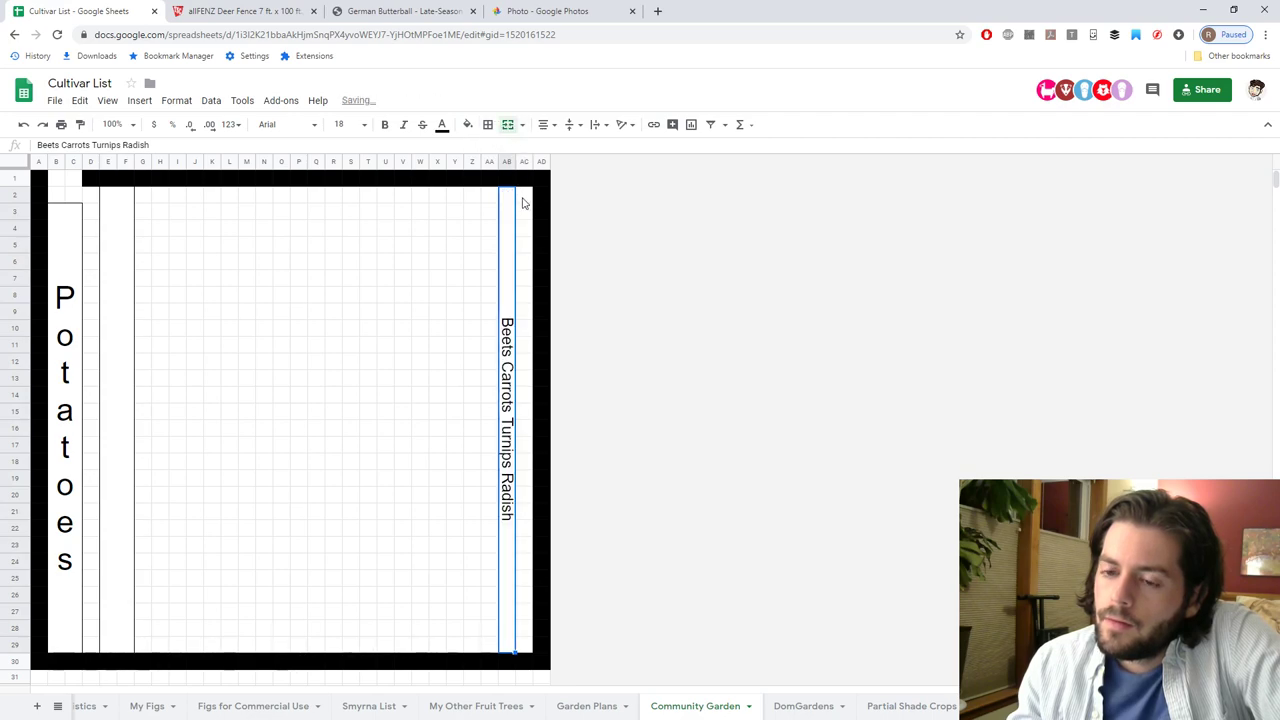
drag(522, 203, 524, 649)
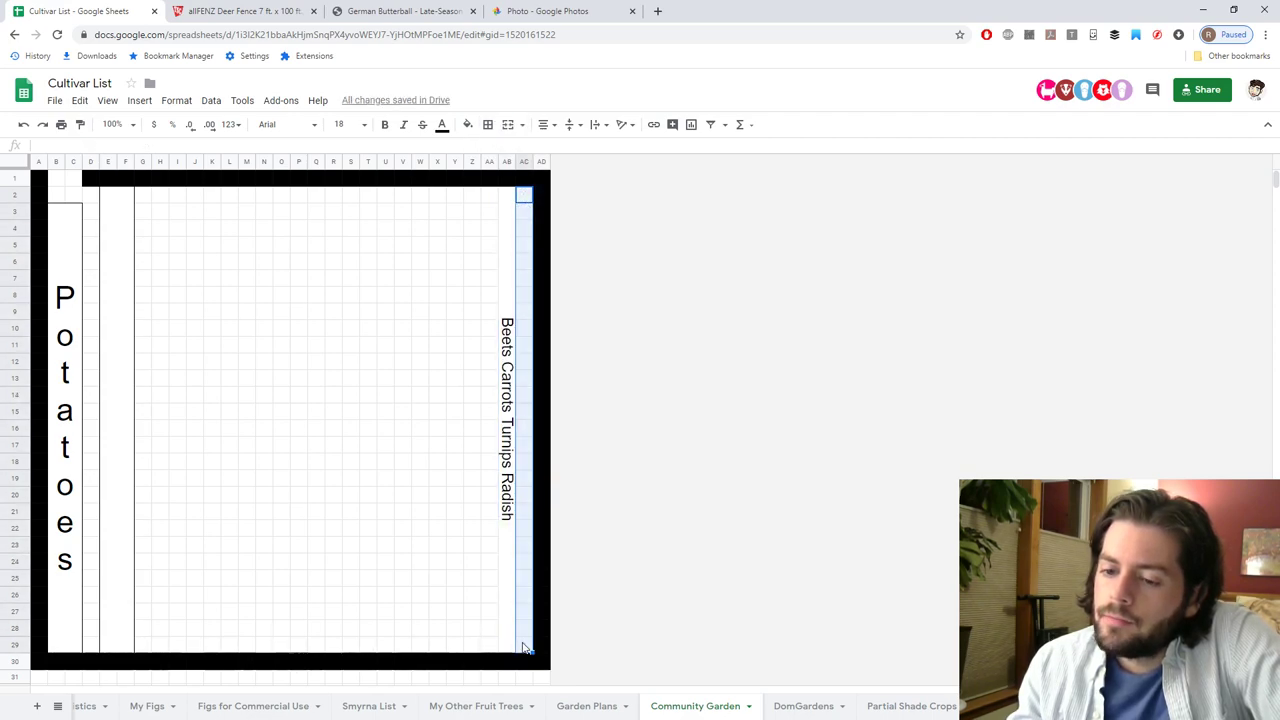
click(508, 127)
Copy the root crop label from AB2:AB29 into AC2:AC29 and shorten the copy to "Beets Carrots".
click(504, 229)
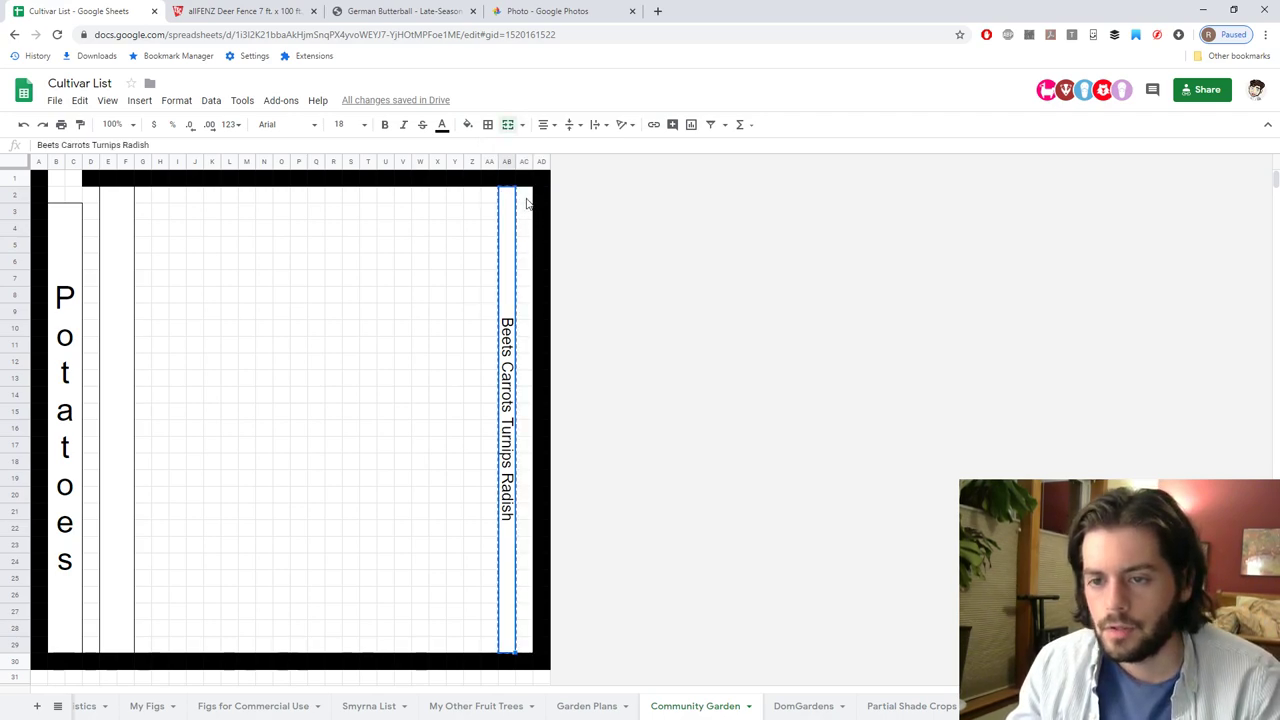
click(527, 203)
key(ctrl+v)
double_click(528, 286)
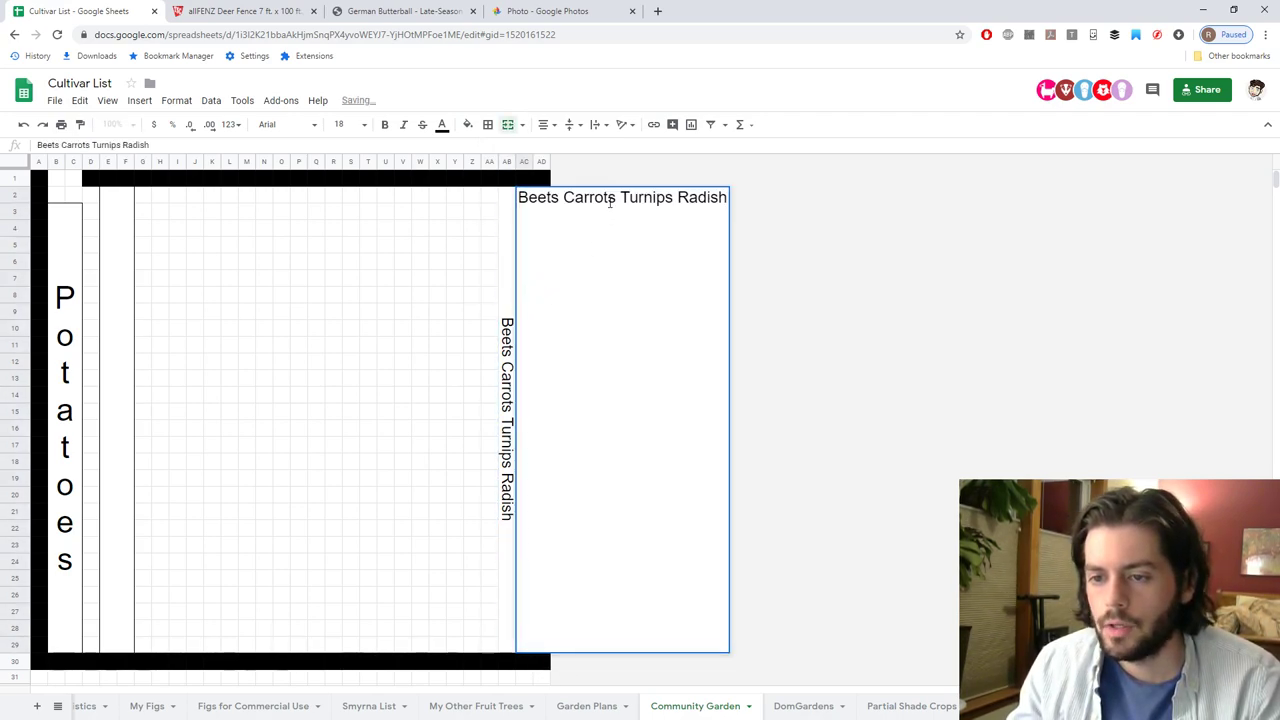
drag(621, 197, 731, 212)
key(BackSpace)
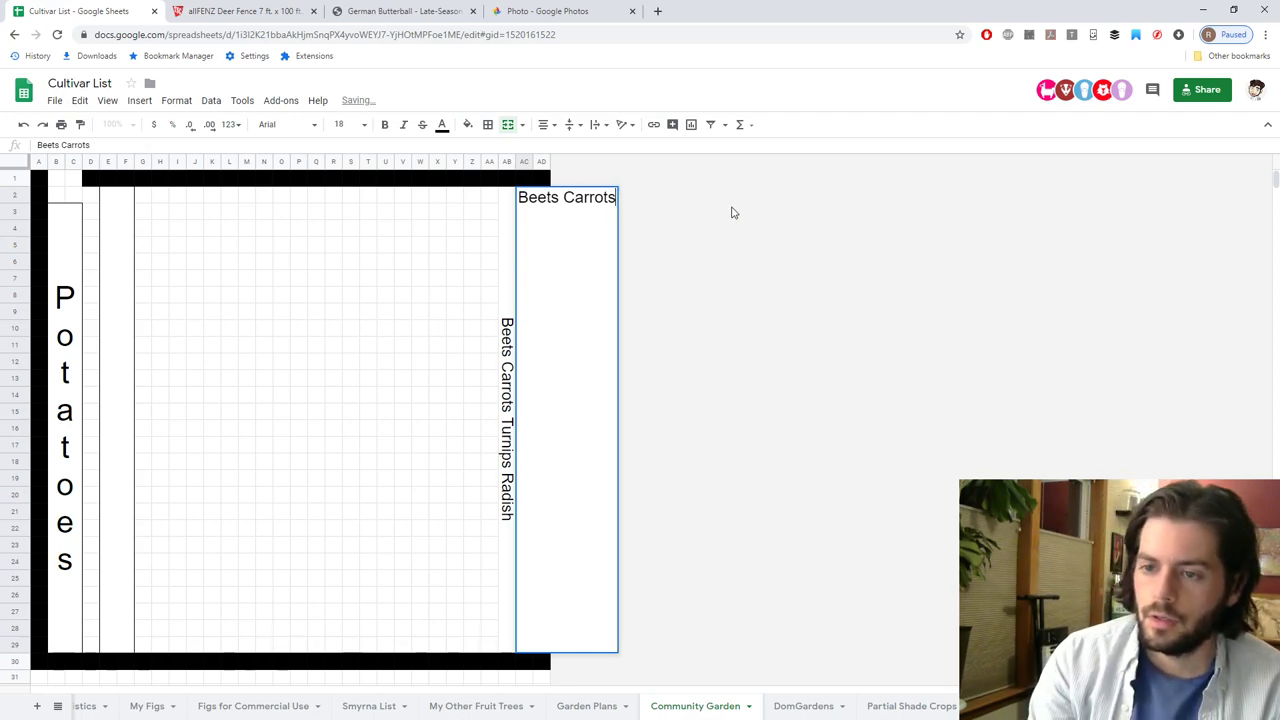
click(731, 212)
Shorten the label in AB2:AB29 to "Turnips Radish".
double_click(508, 352)
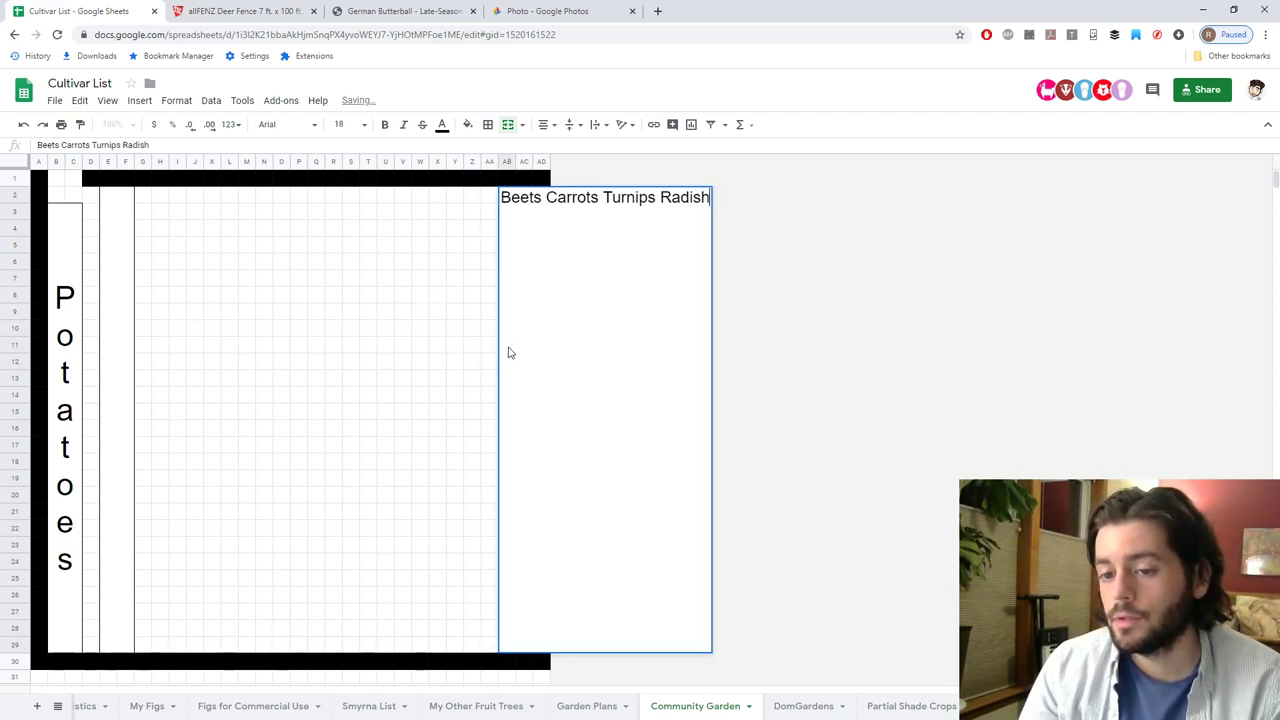
drag(605, 197, 491, 206)
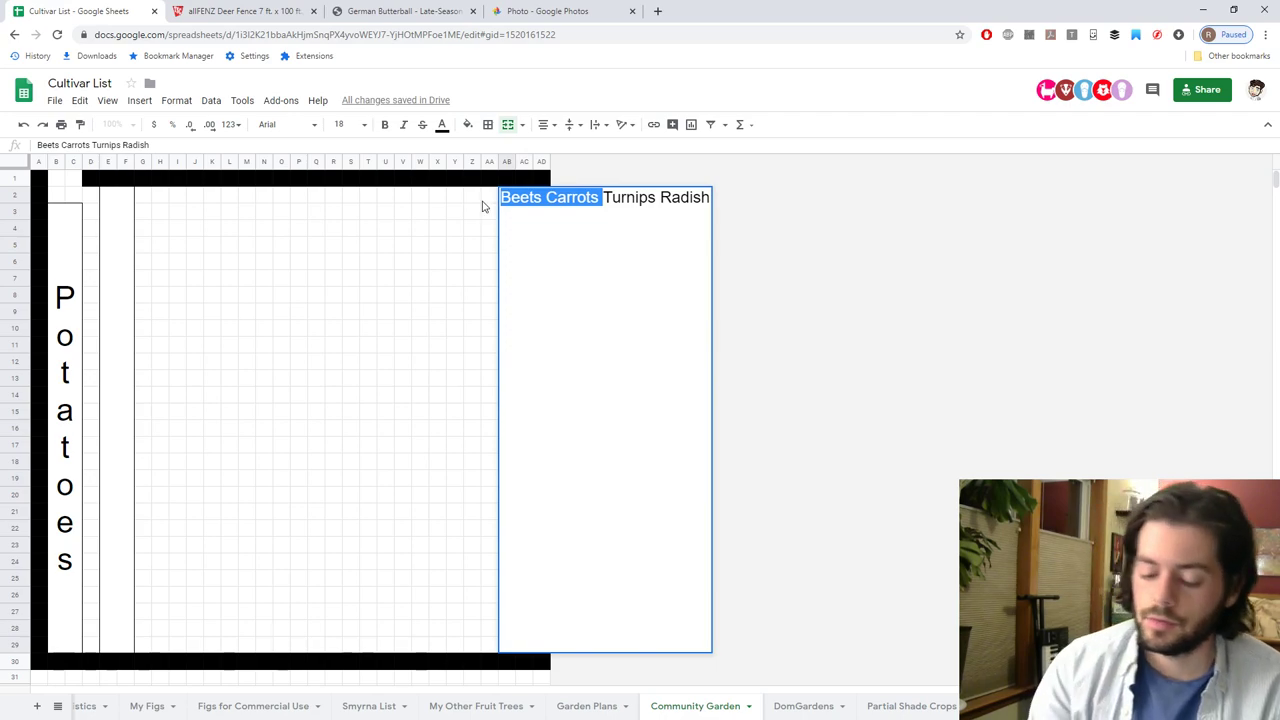
key(BackSpace)
key(Return)
click(476, 298)
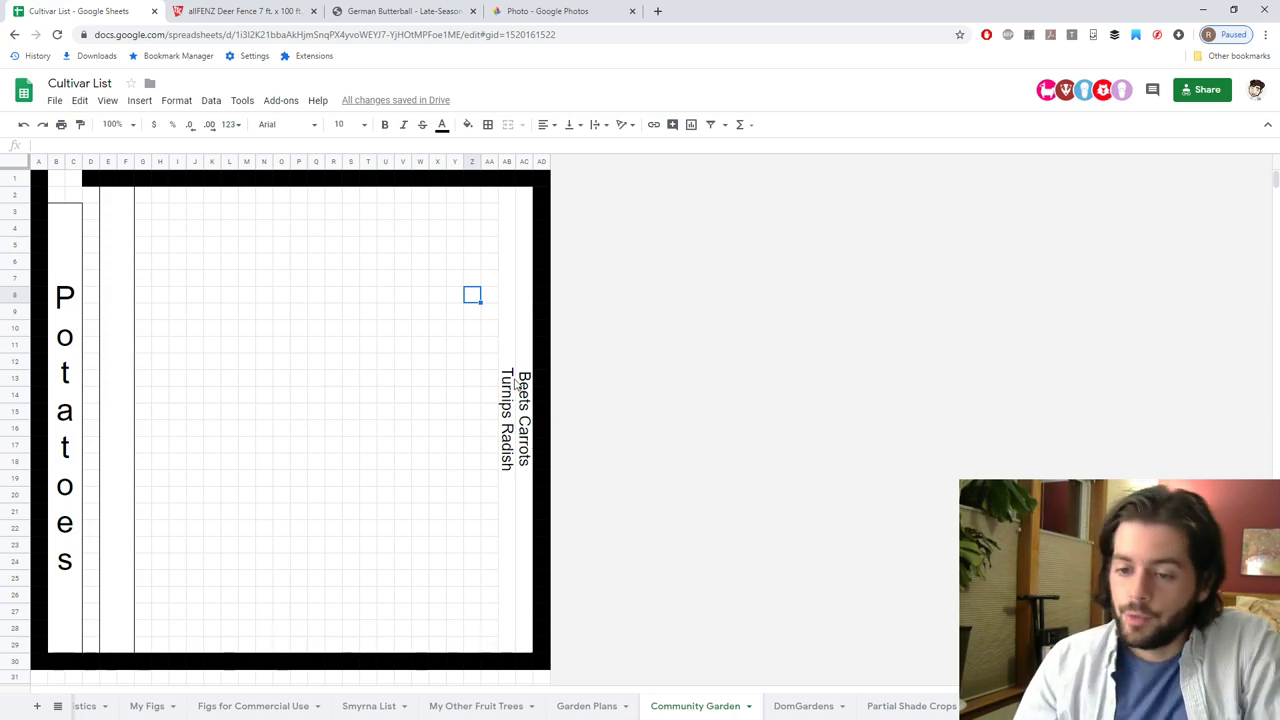
Add borders around both root crop columns, AB2:AB29 and AC2:AC29.
click(524, 223)
click(510, 227)
click(522, 229)
click(511, 232)
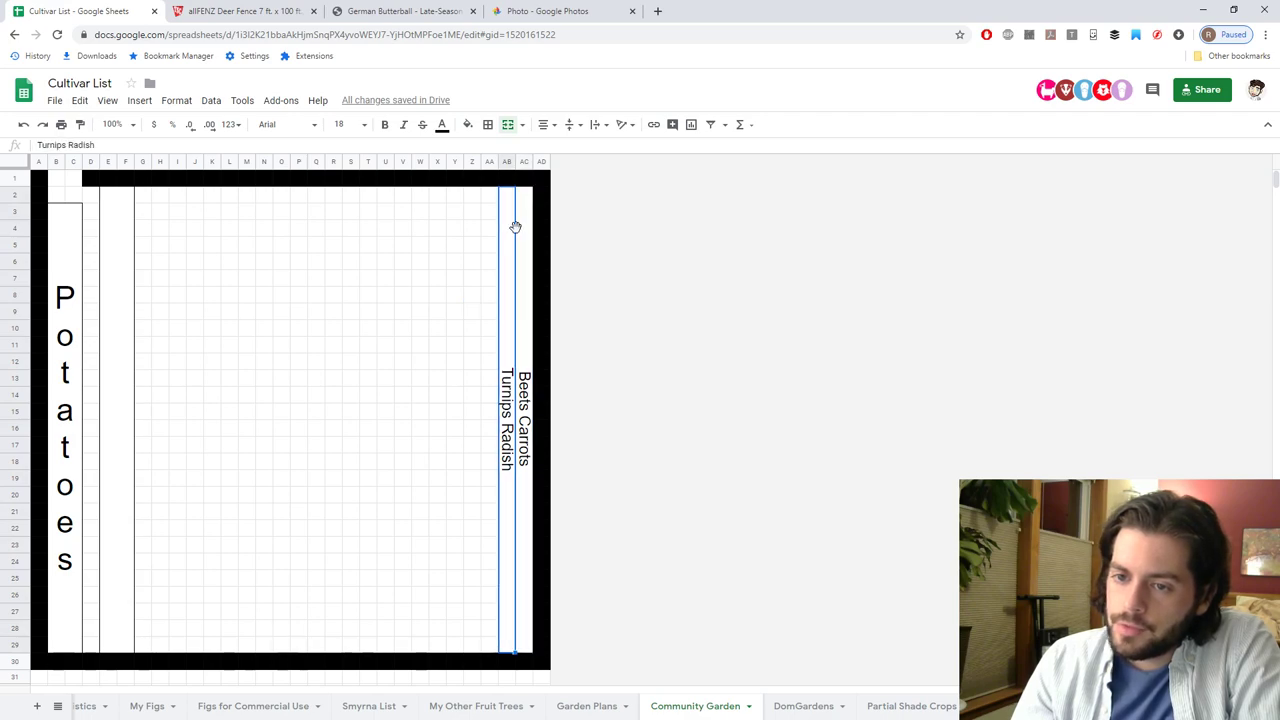
click(523, 230)
click(511, 235)
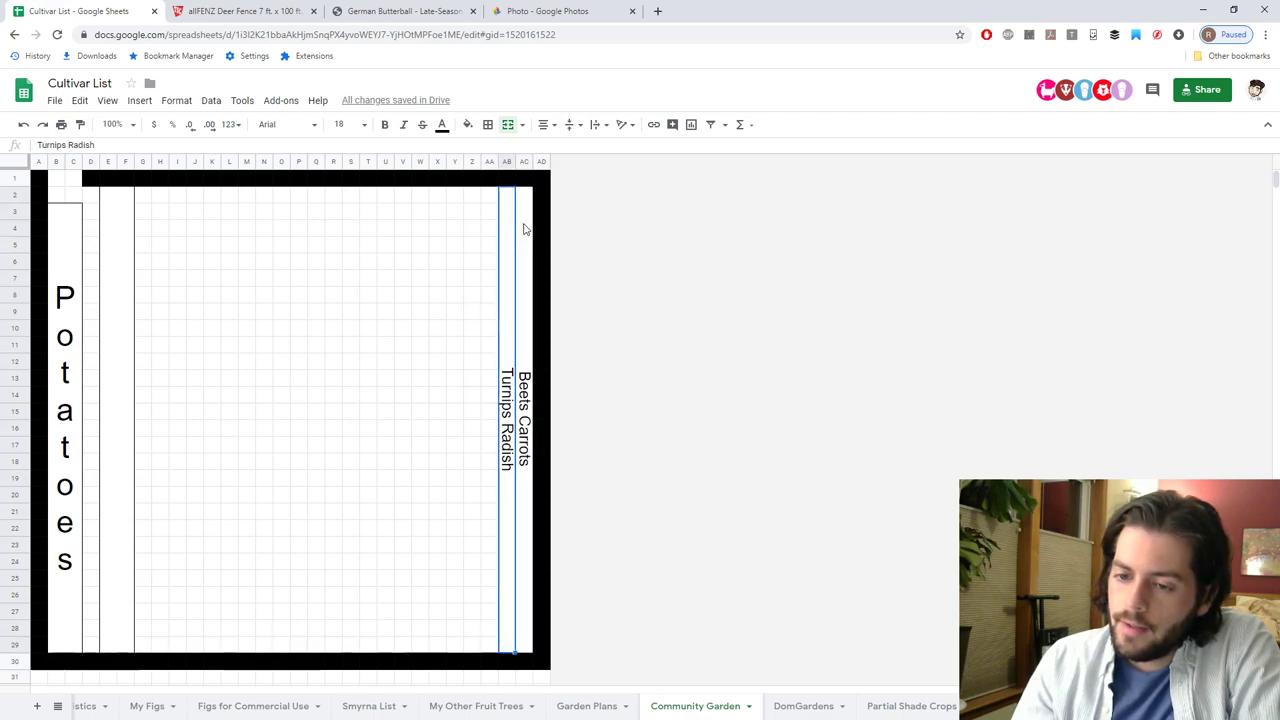
shift+click(523, 246)
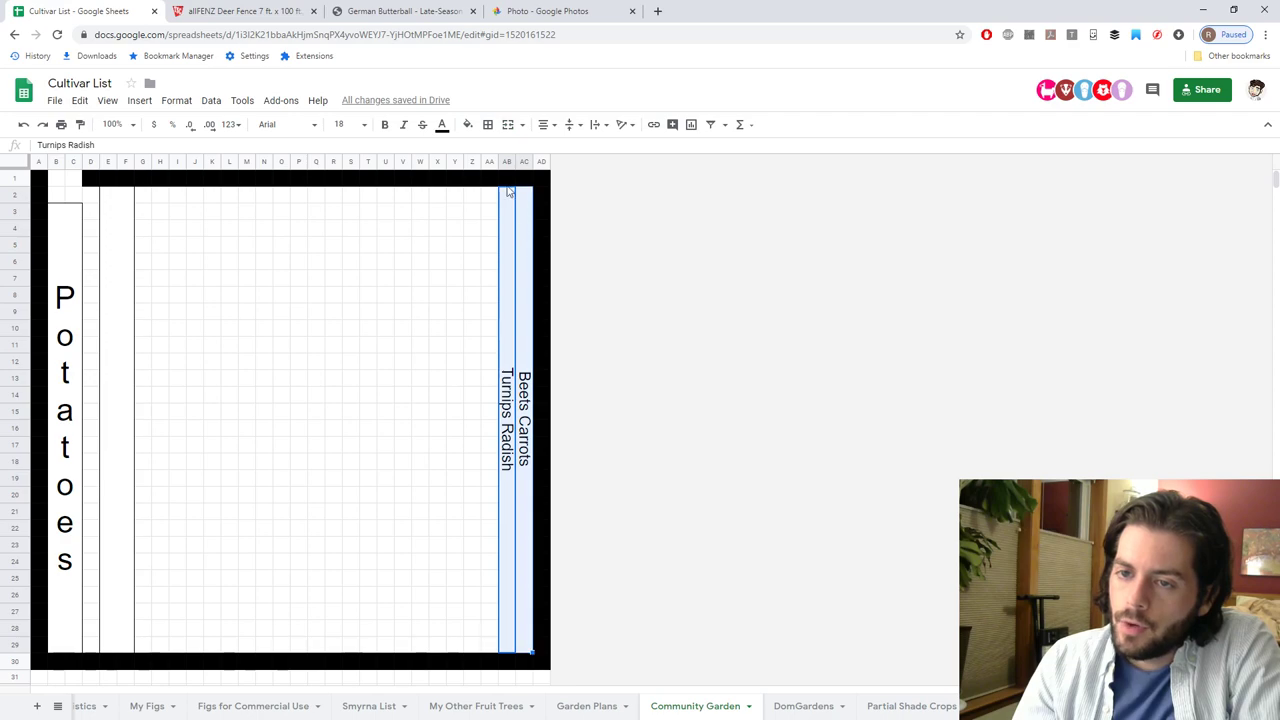
click(488, 124)
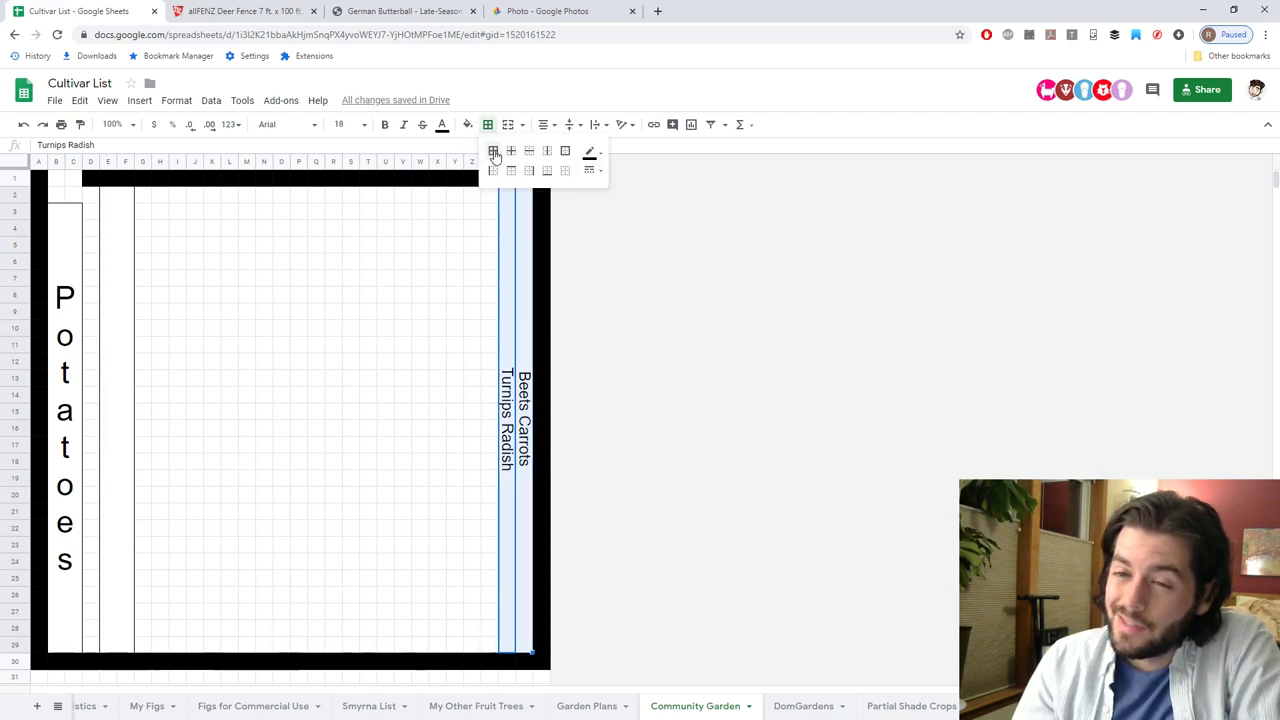
click(492, 151)
click(446, 296)
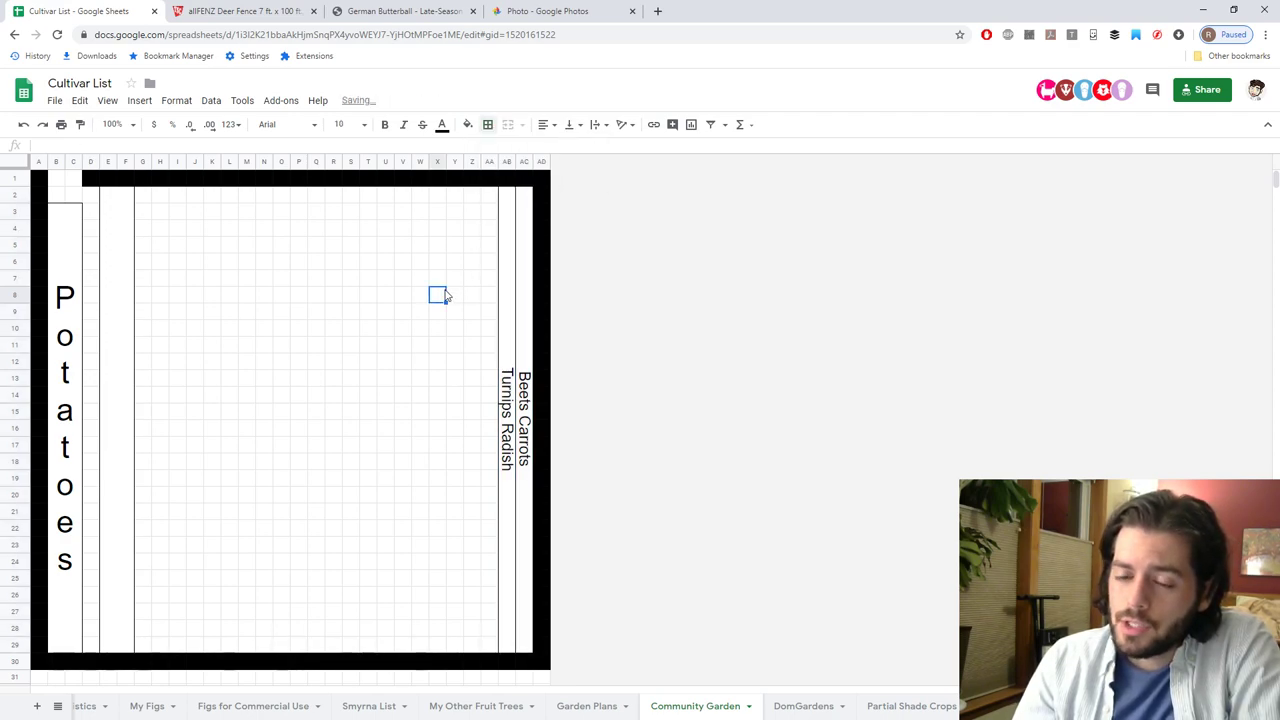
click(526, 285)
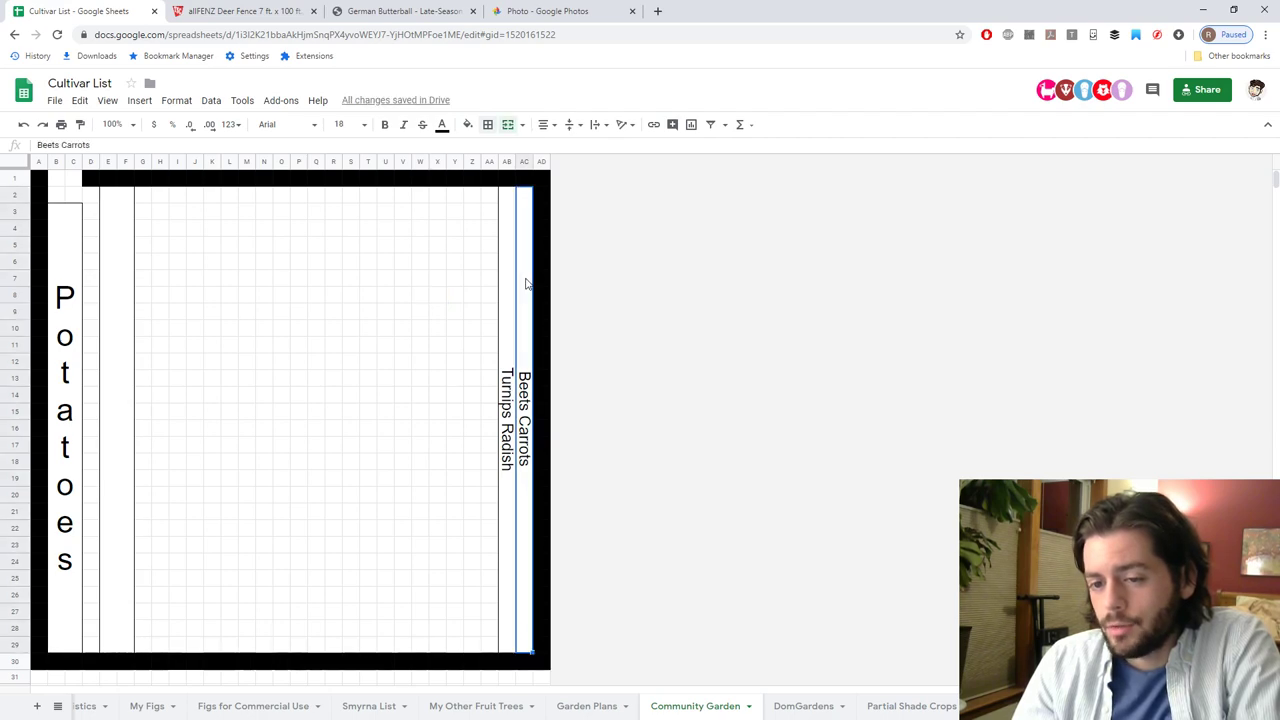
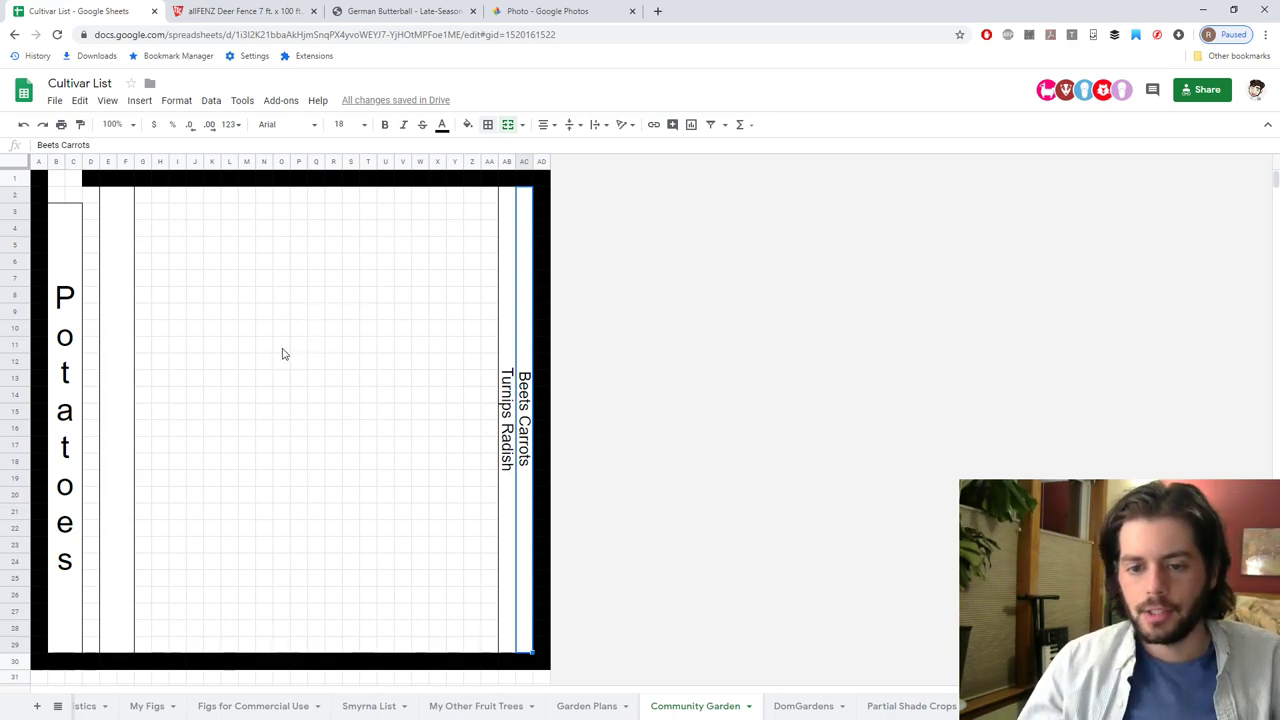
drag(267, 318, 377, 487)
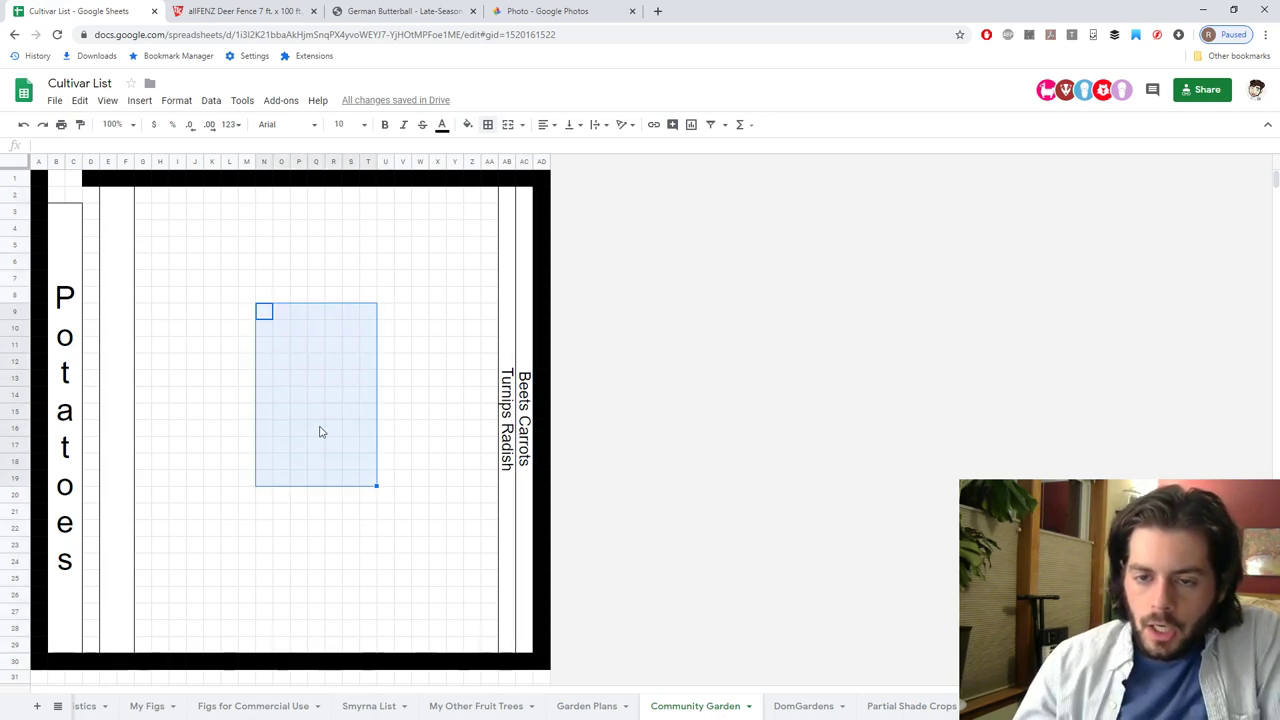
click(328, 427)
drag(281, 195, 351, 645)
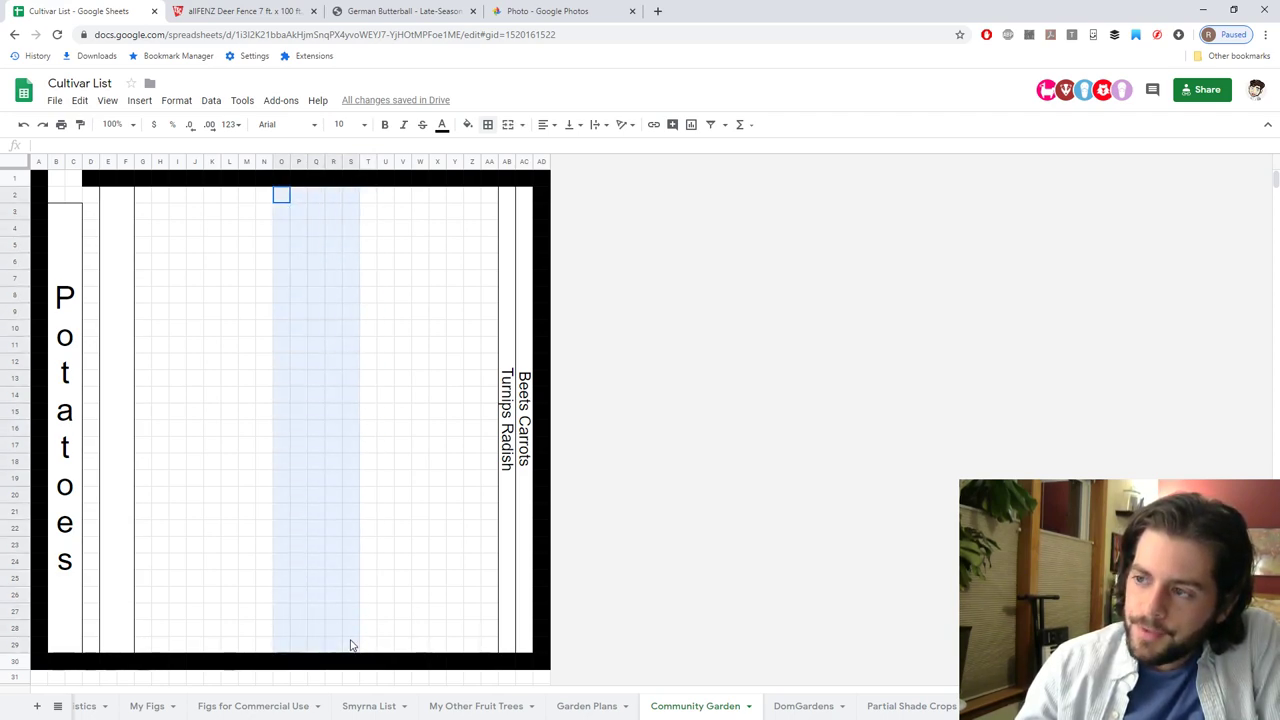
click(318, 411)
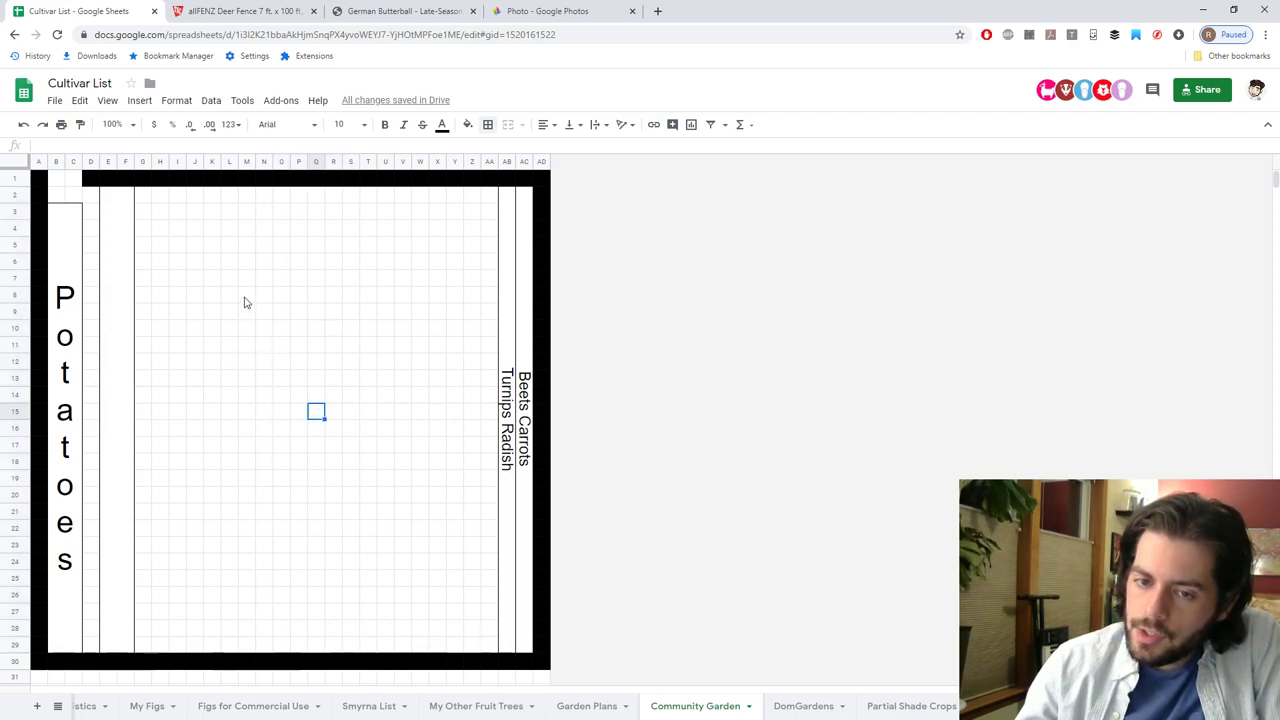
drag(246, 300, 393, 496)
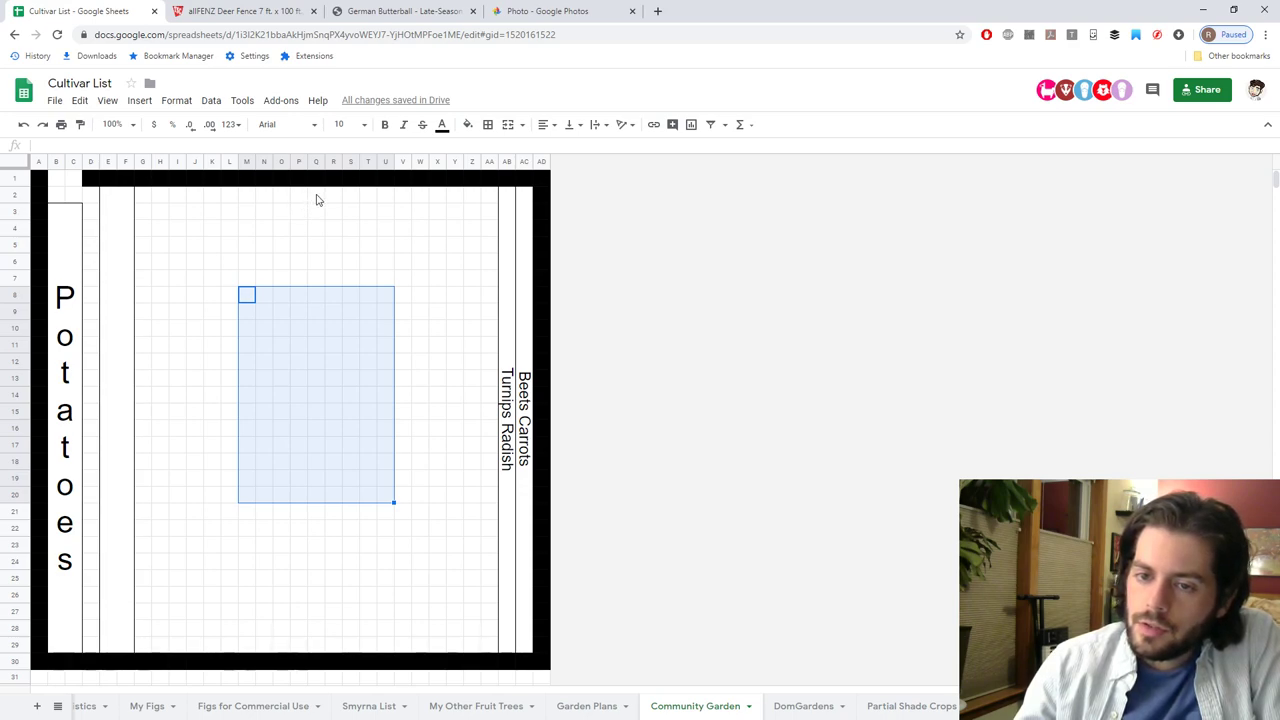
drag(316, 200, 388, 221)
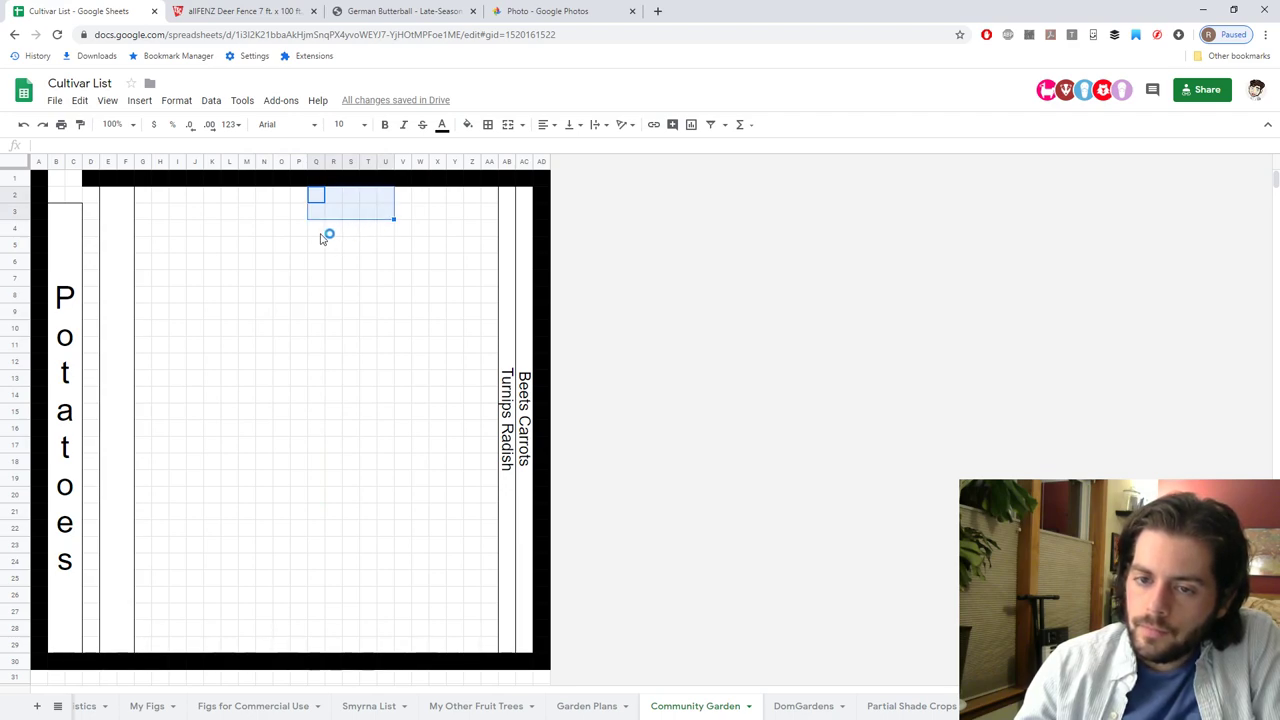
drag(266, 262, 407, 488)
click(300, 333)
drag(263, 277, 407, 473)
click(333, 345)
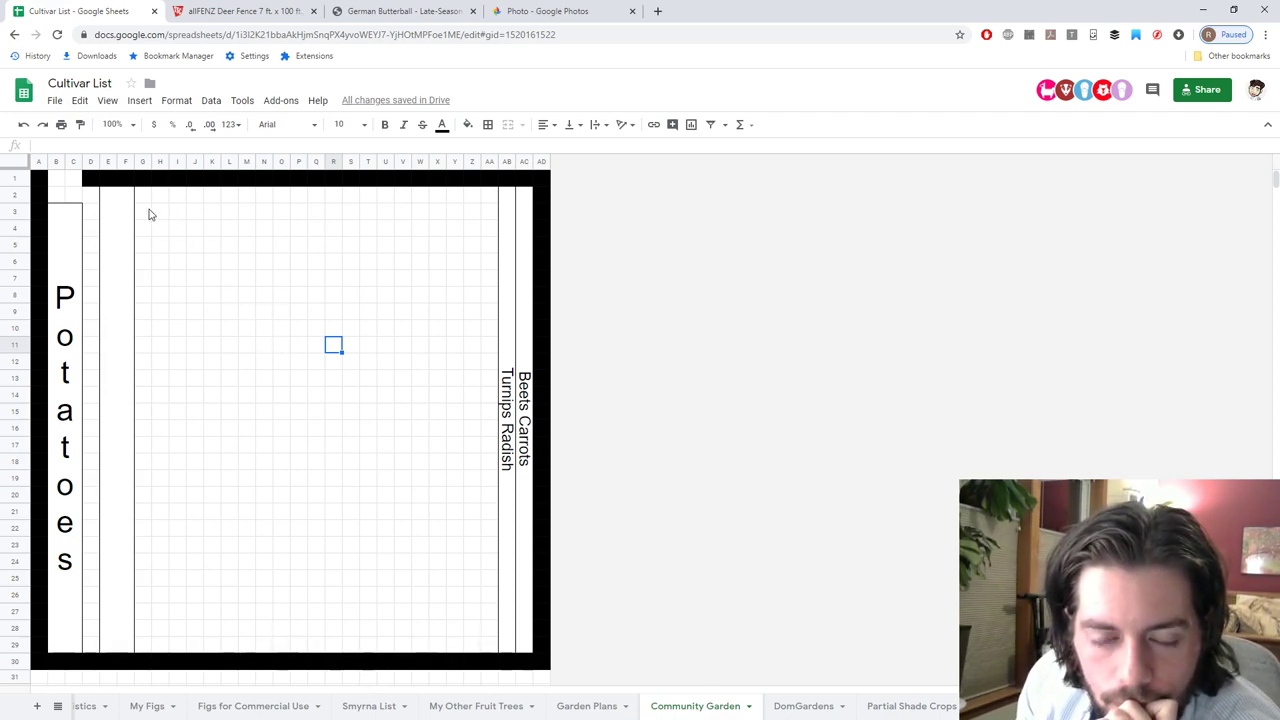
Merge H2:Z3 into a single horizontal bed along the plot's upper edge and add borders around it.
drag(158, 214, 385, 216)
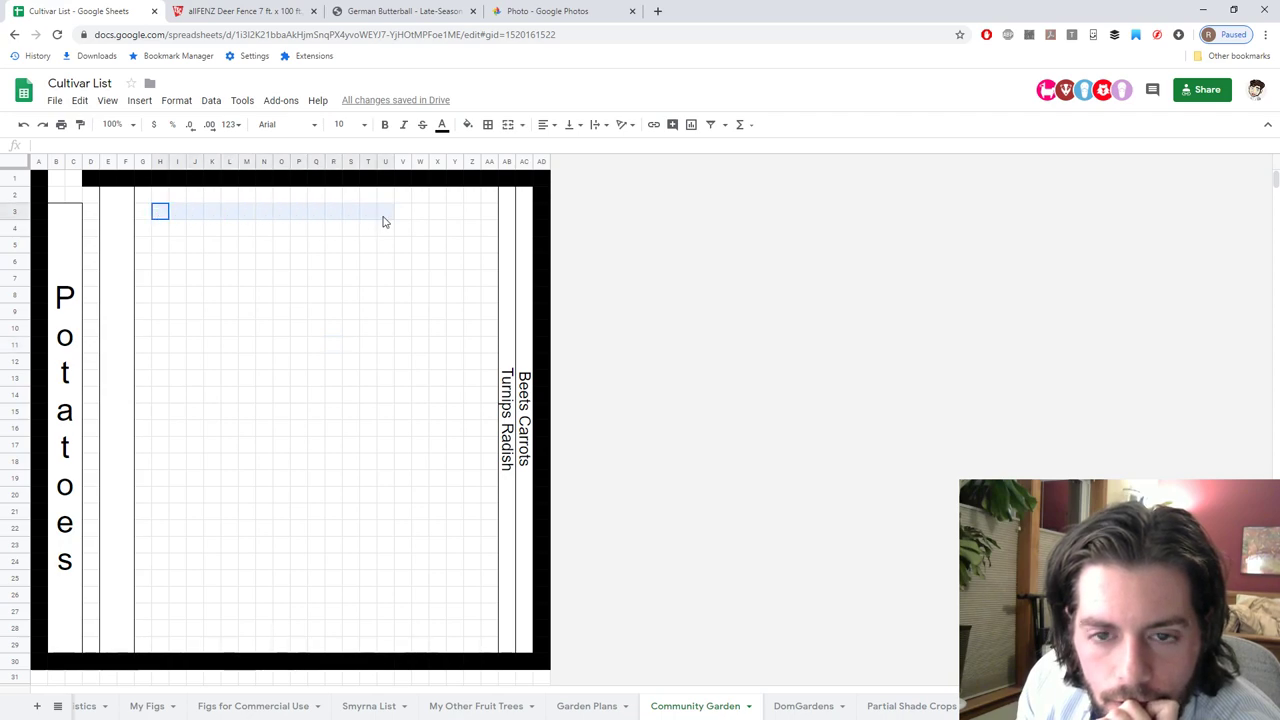
drag(163, 198, 468, 210)
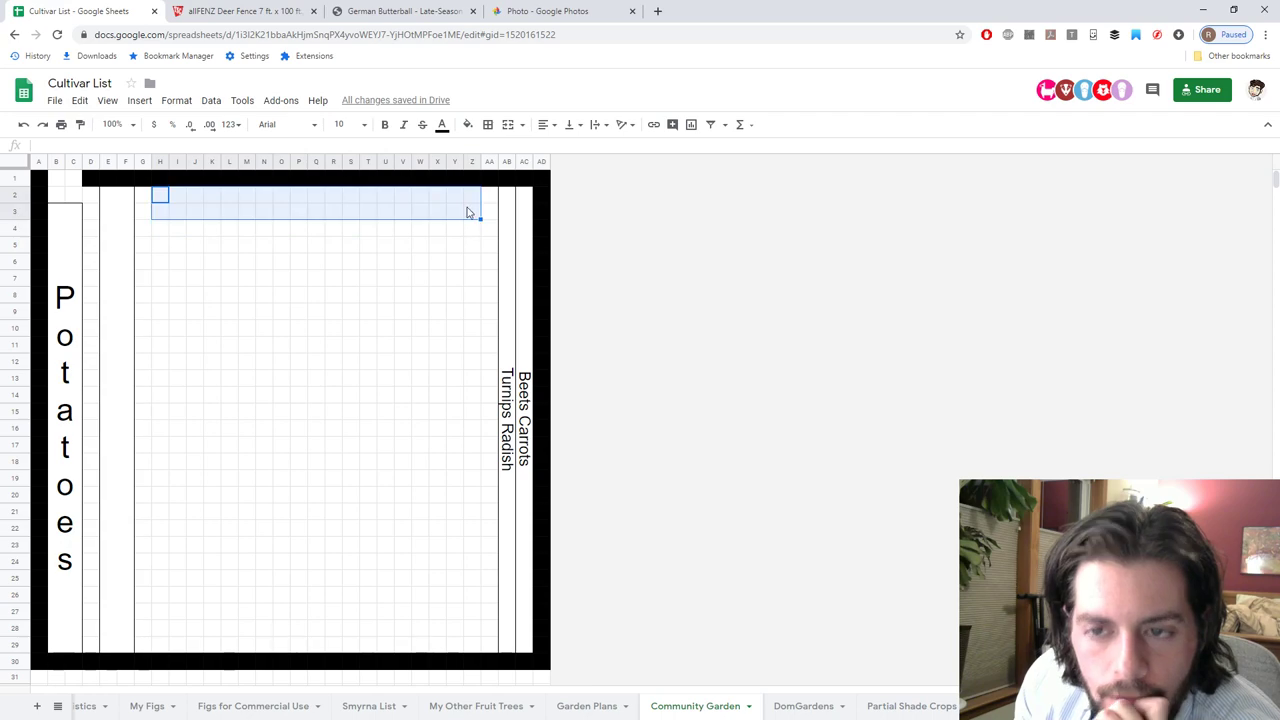
click(508, 126)
click(489, 126)
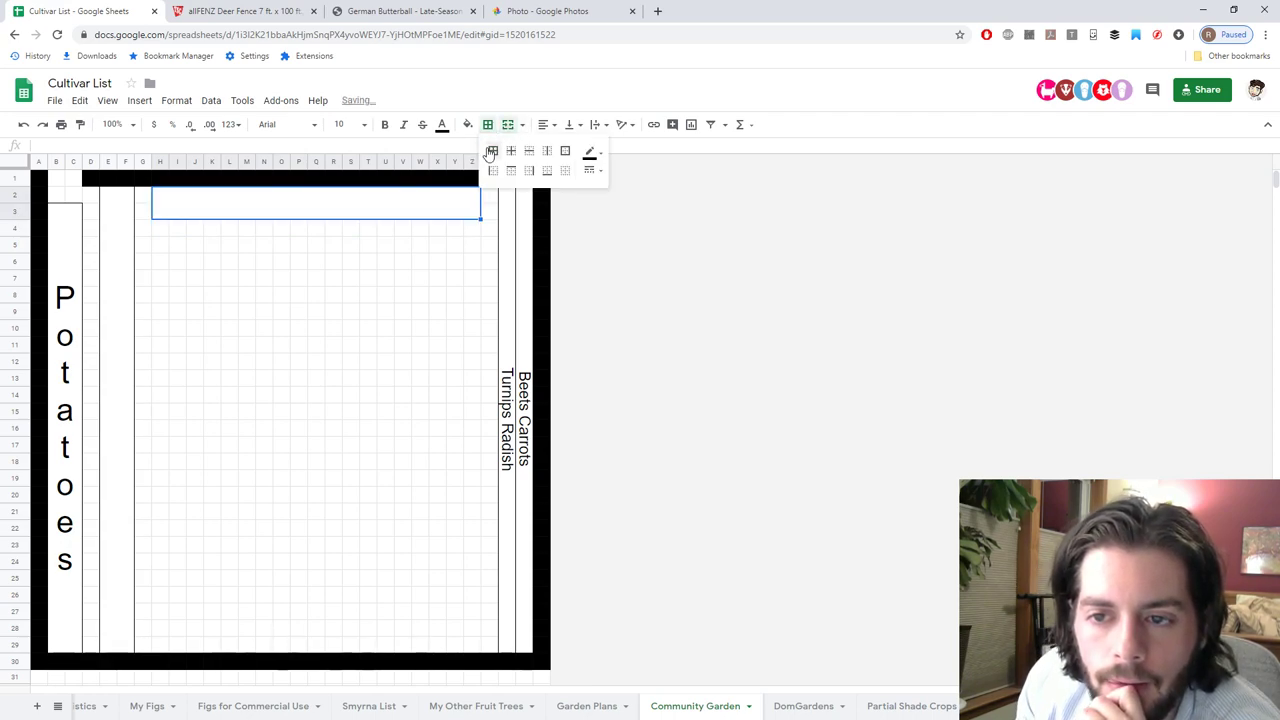
click(284, 249)
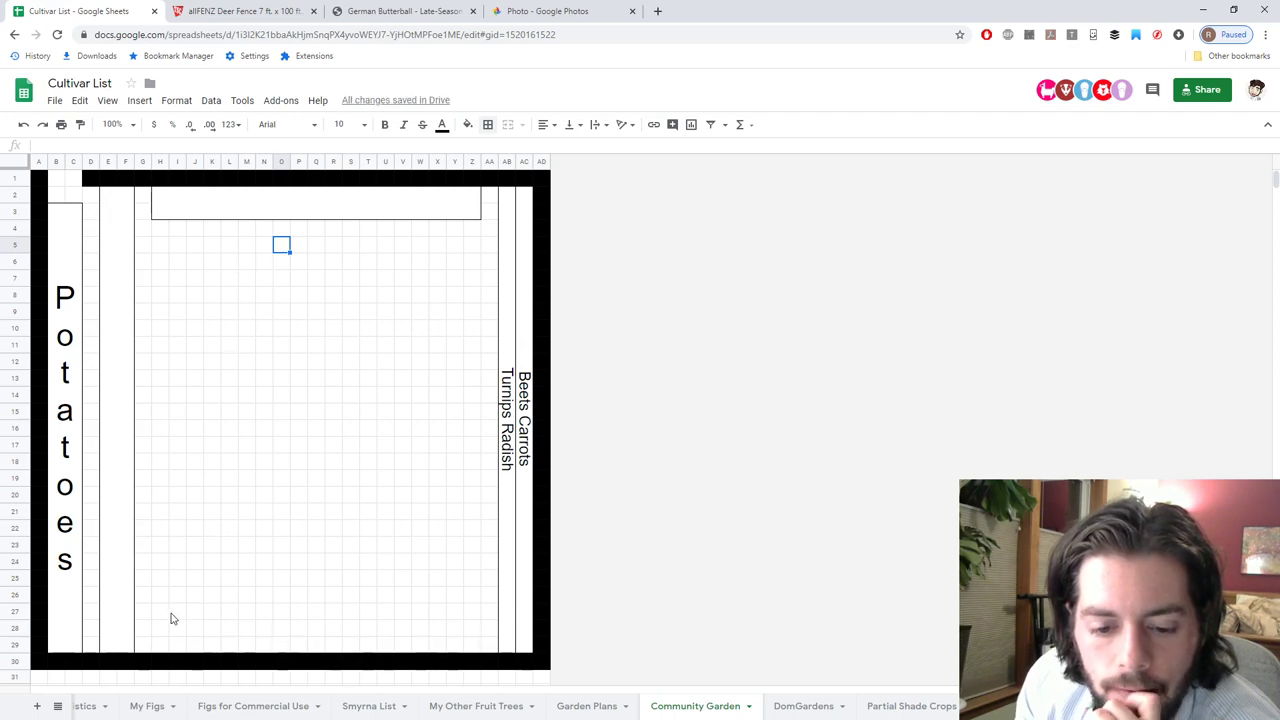
Merge H28:Z29 into a matching horizontal bed along the plot's lower edge and add borders around it.
drag(163, 630, 476, 650)
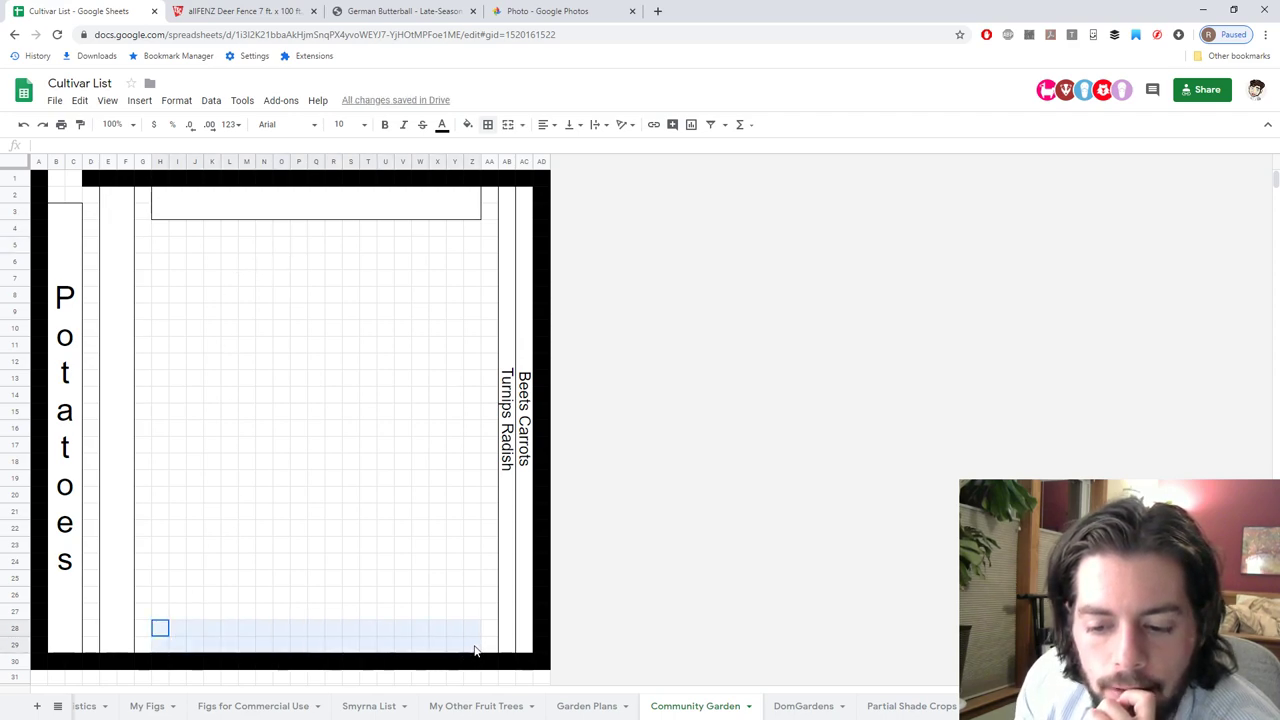
click(508, 124)
click(487, 124)
click(493, 150)
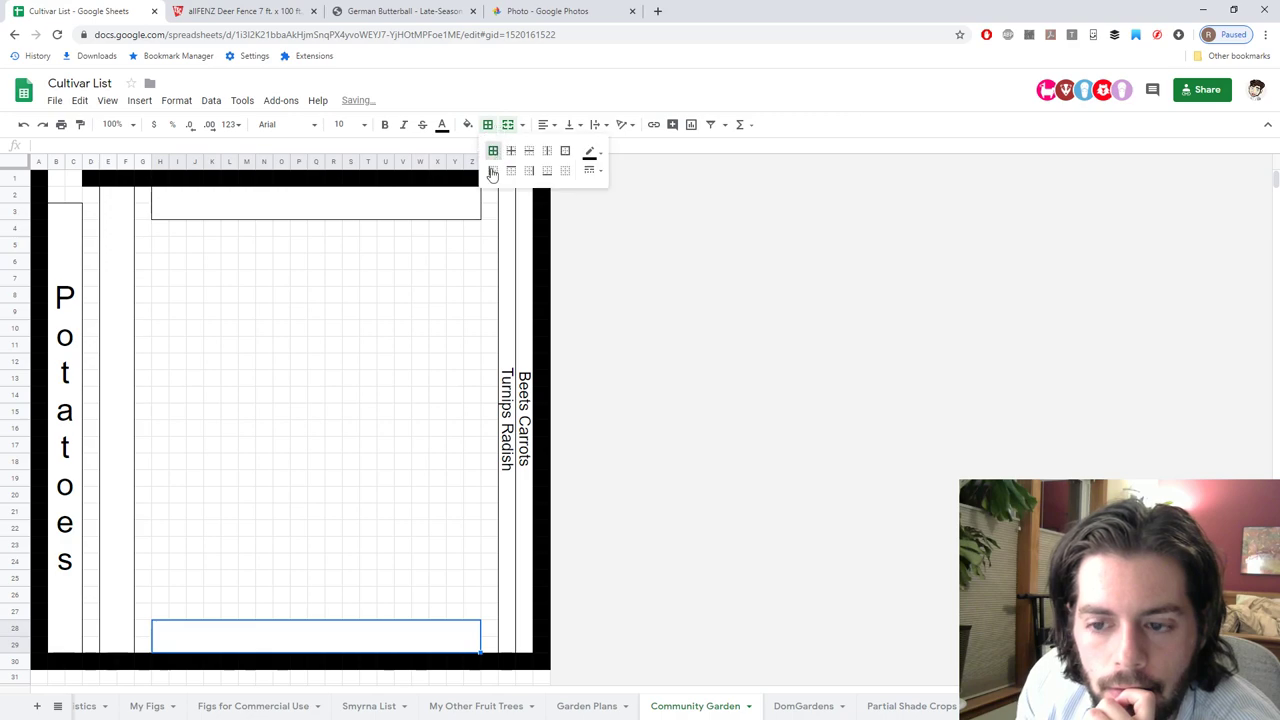
click(303, 428)
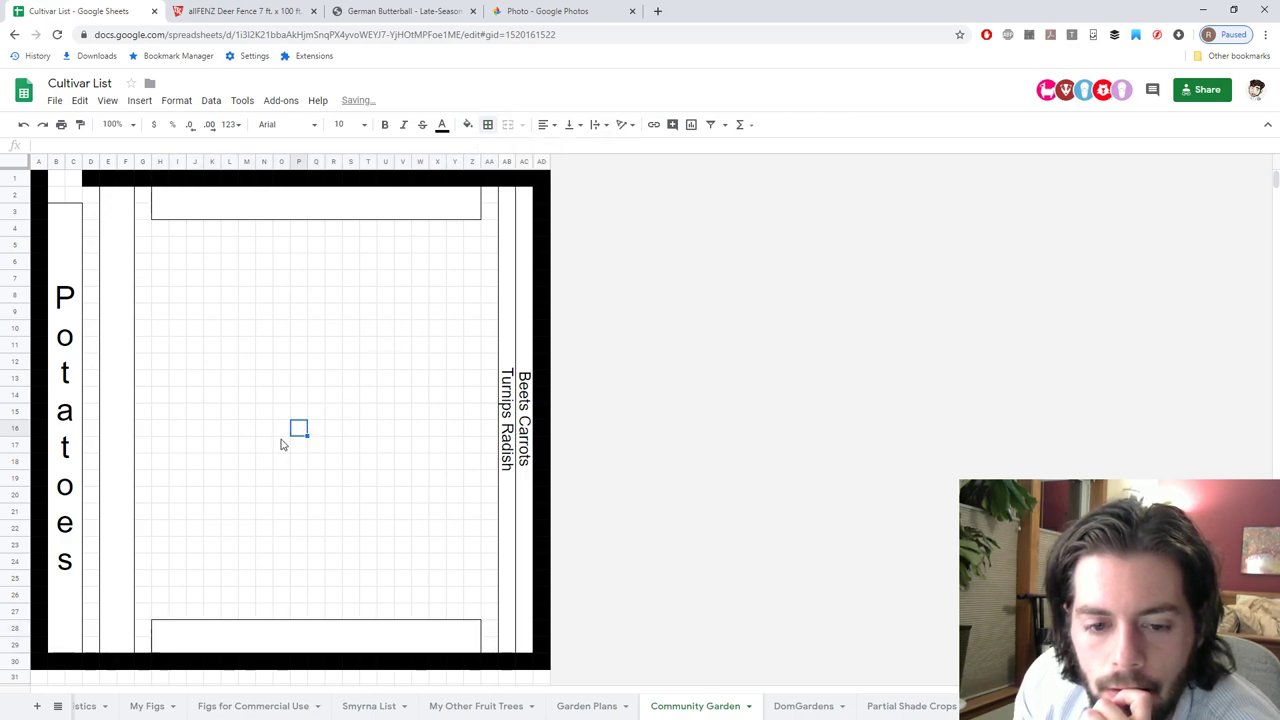
Label the empty bed in E2:F29 "Onions", using the large stacked-letter formatting copied from the Potatoes bed.
click(115, 403)
text(Onion)
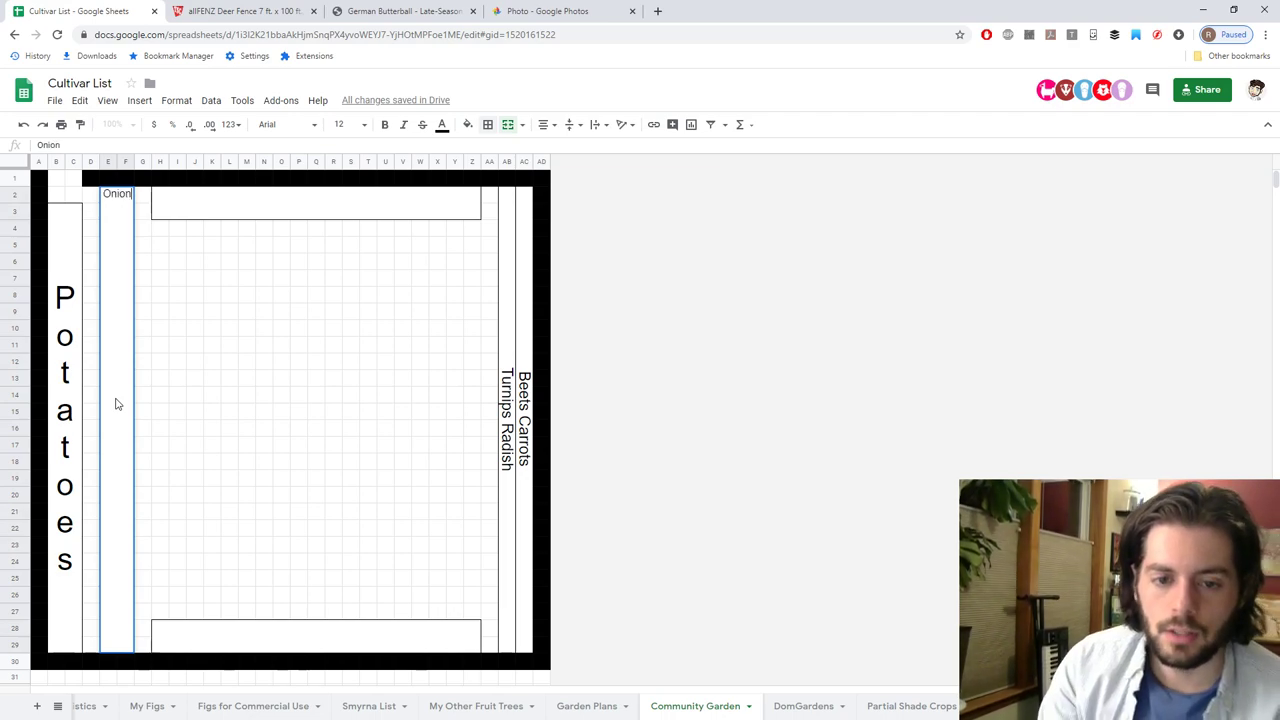
key(Return)
click(116, 396)
key(ctrl+alt+v)
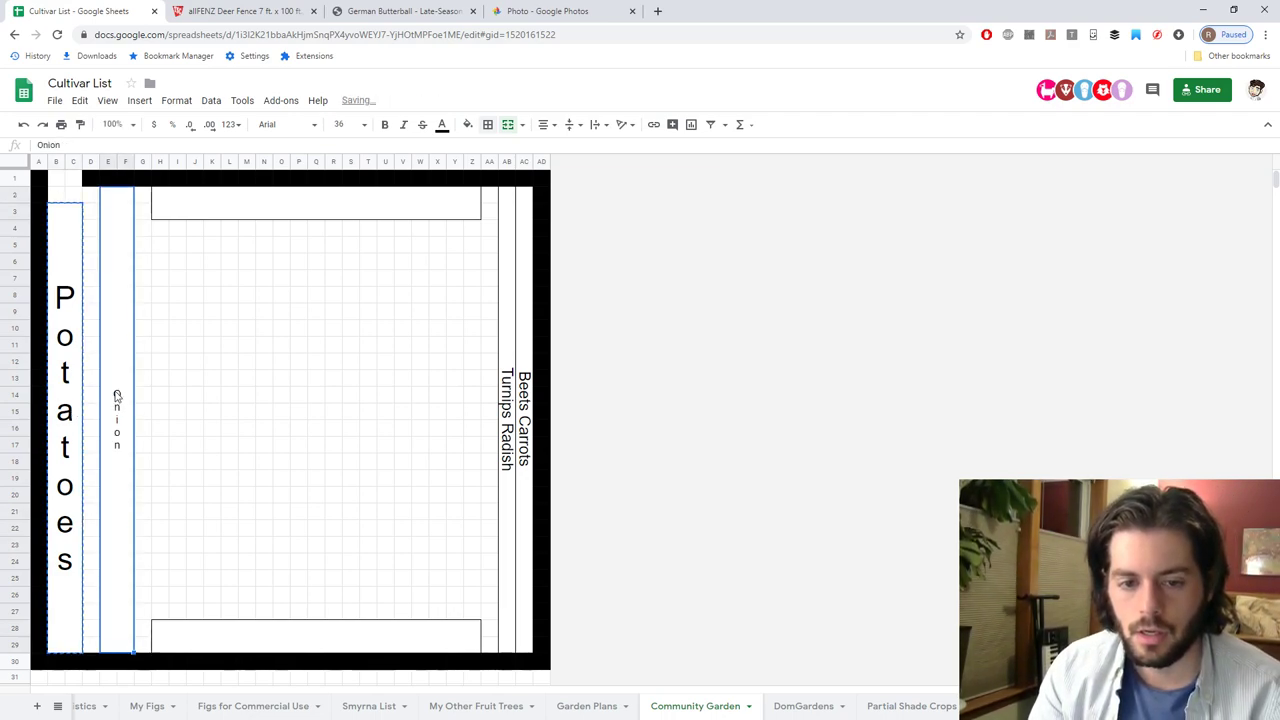
key(ctrl+v)
text(Onions)
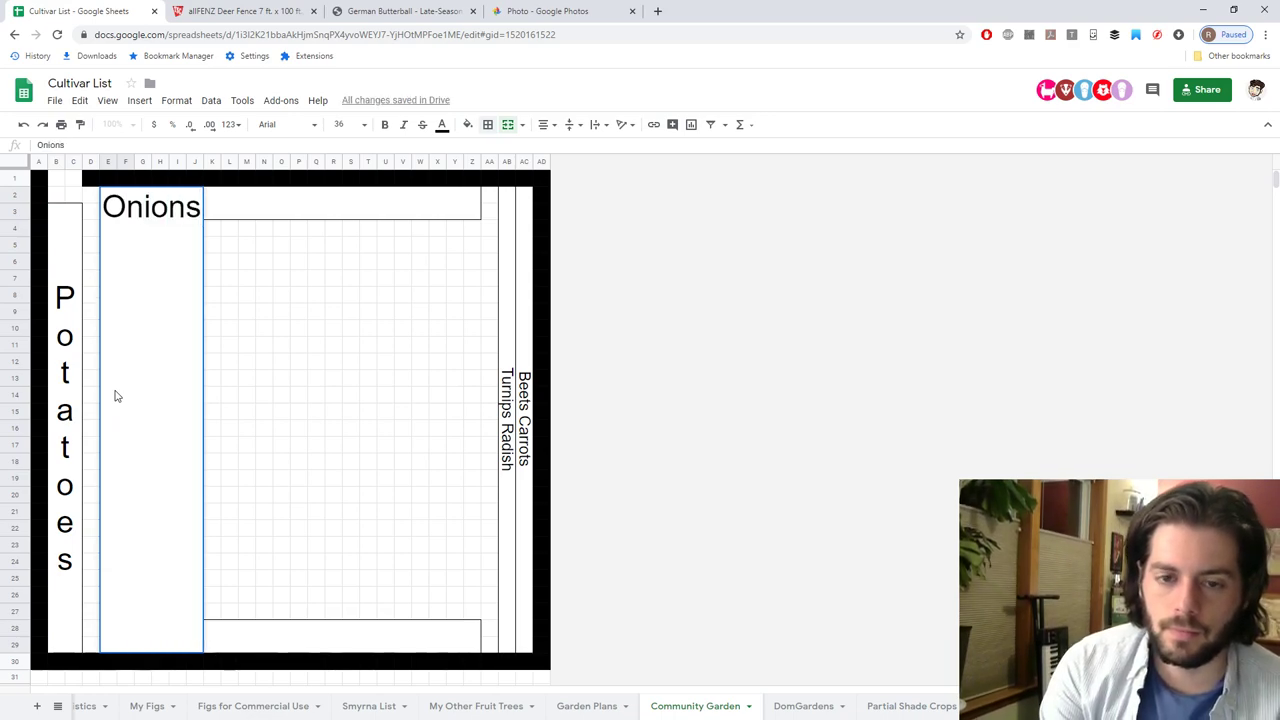
key(Return)
click(116, 396)
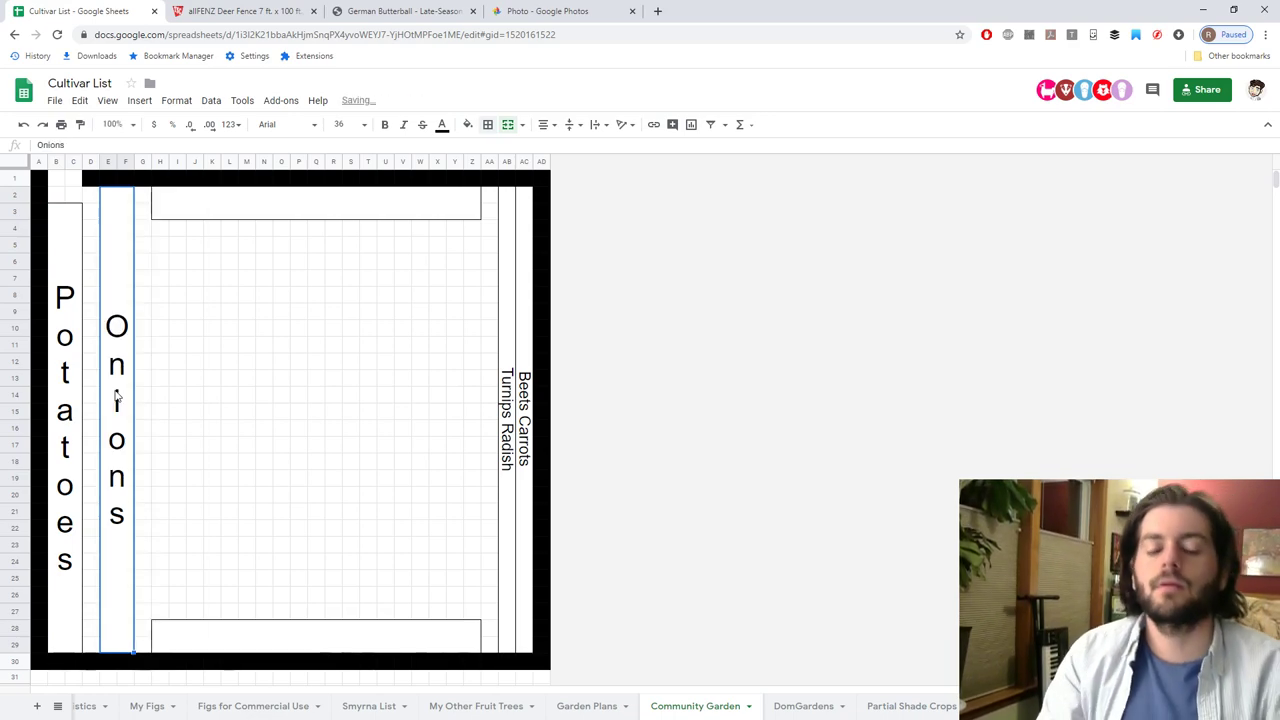
Merge H10:Z20 into one large central bed between the two horizontal beds.
click(222, 202)
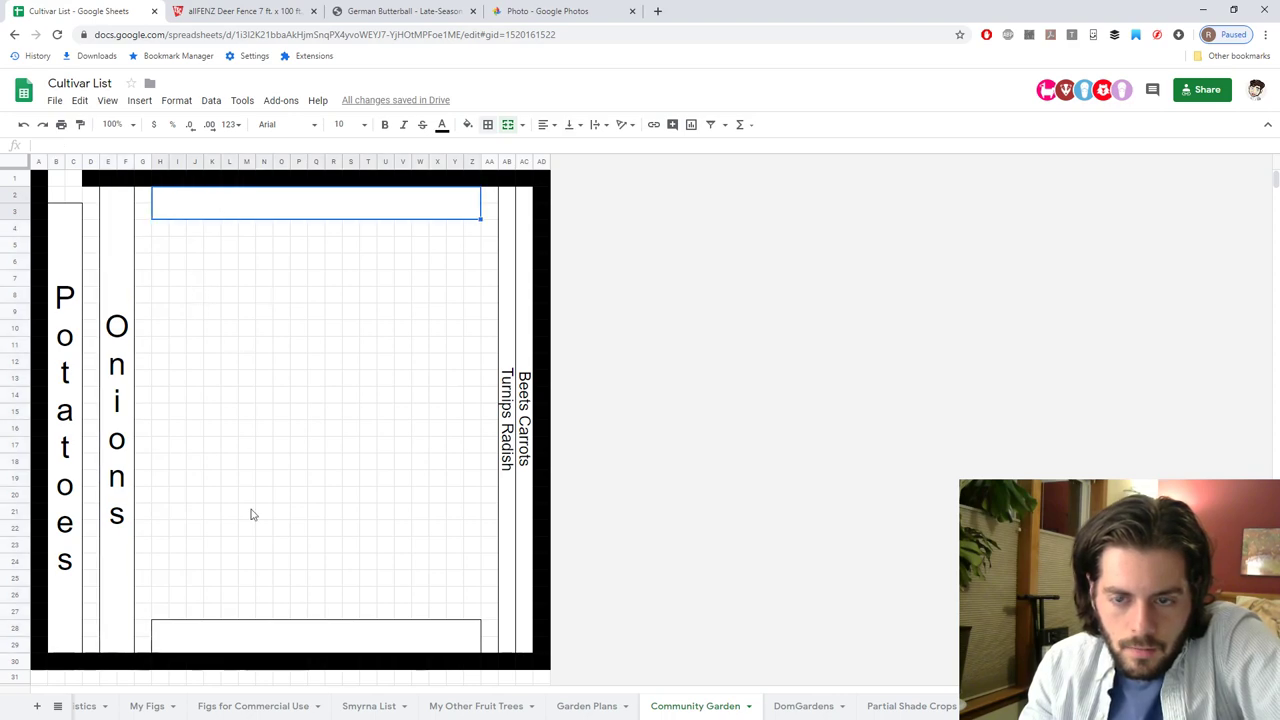
click(253, 634)
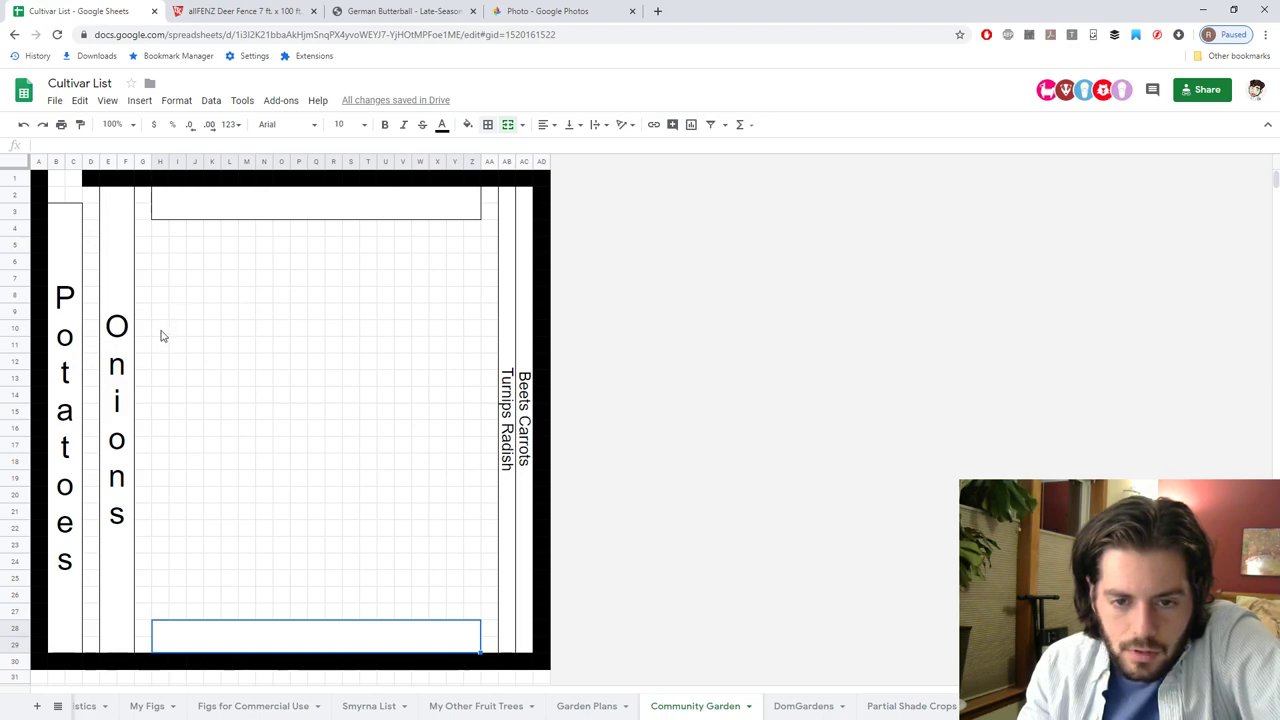
drag(160, 333, 477, 494)
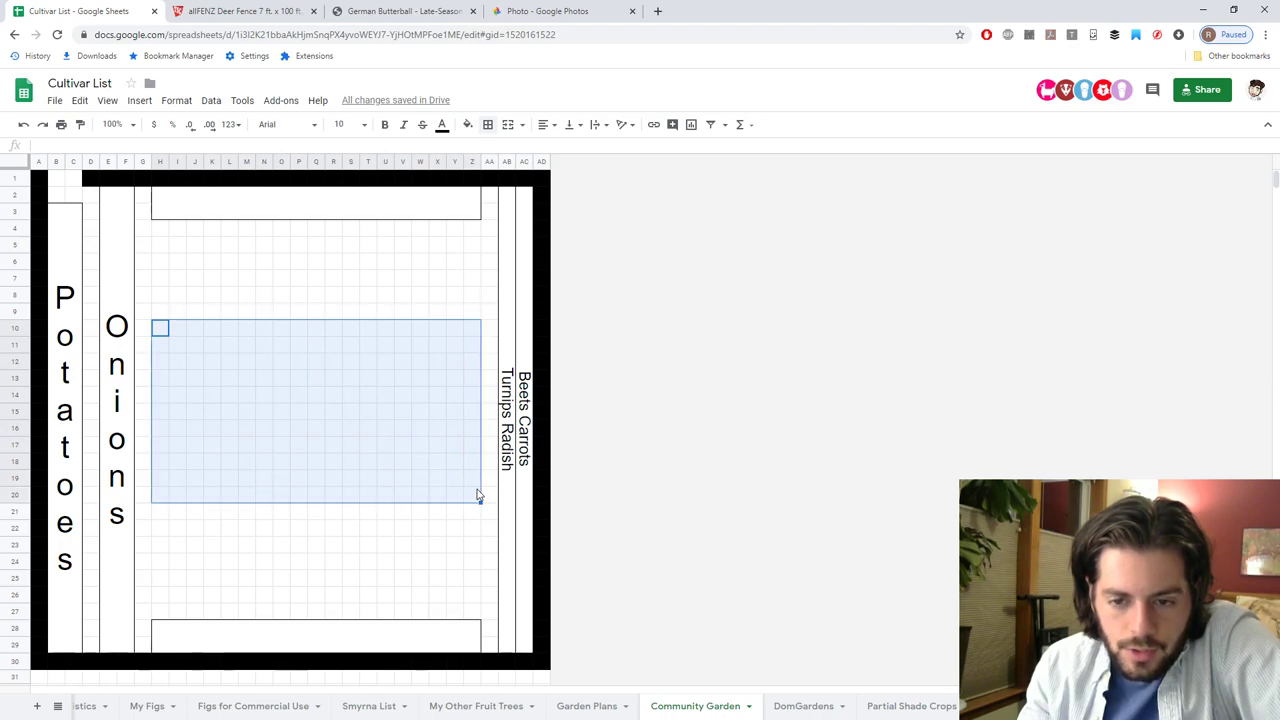
click(507, 124)
click(488, 124)
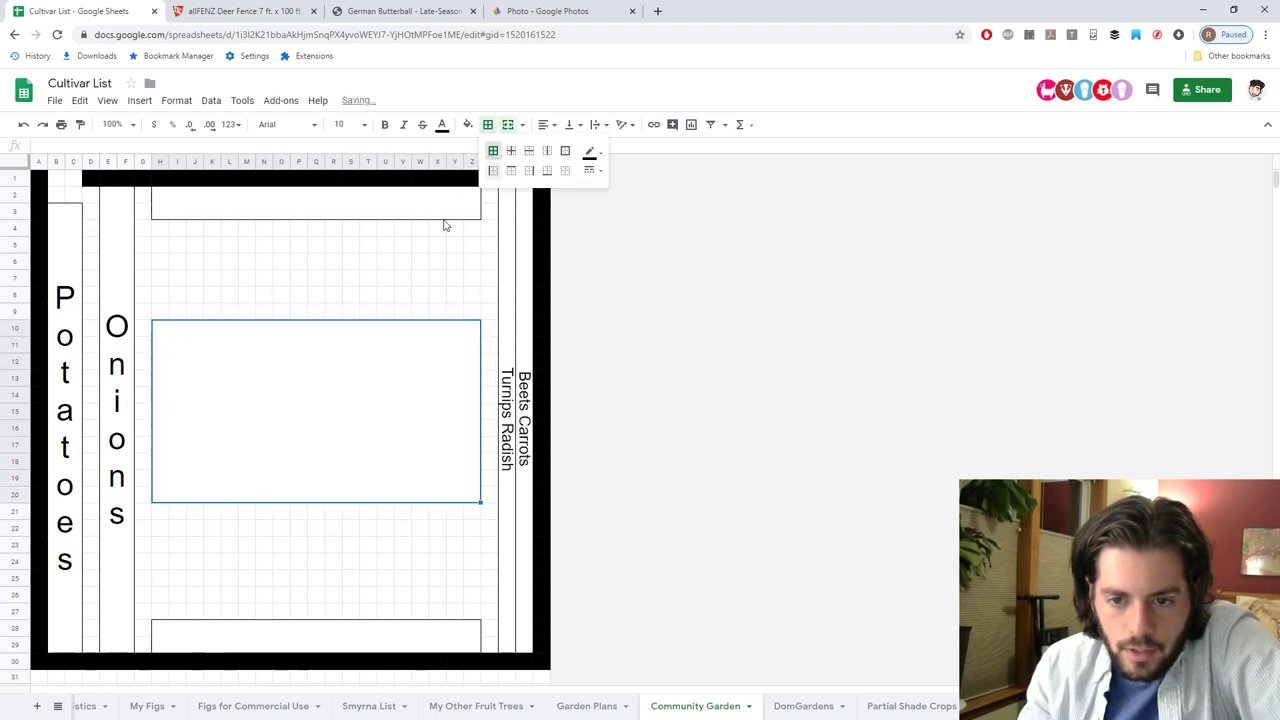
Label the central bed in H10:Z20 "Corn" and apply borders on all its sides.
click(341, 373)
text(COr)
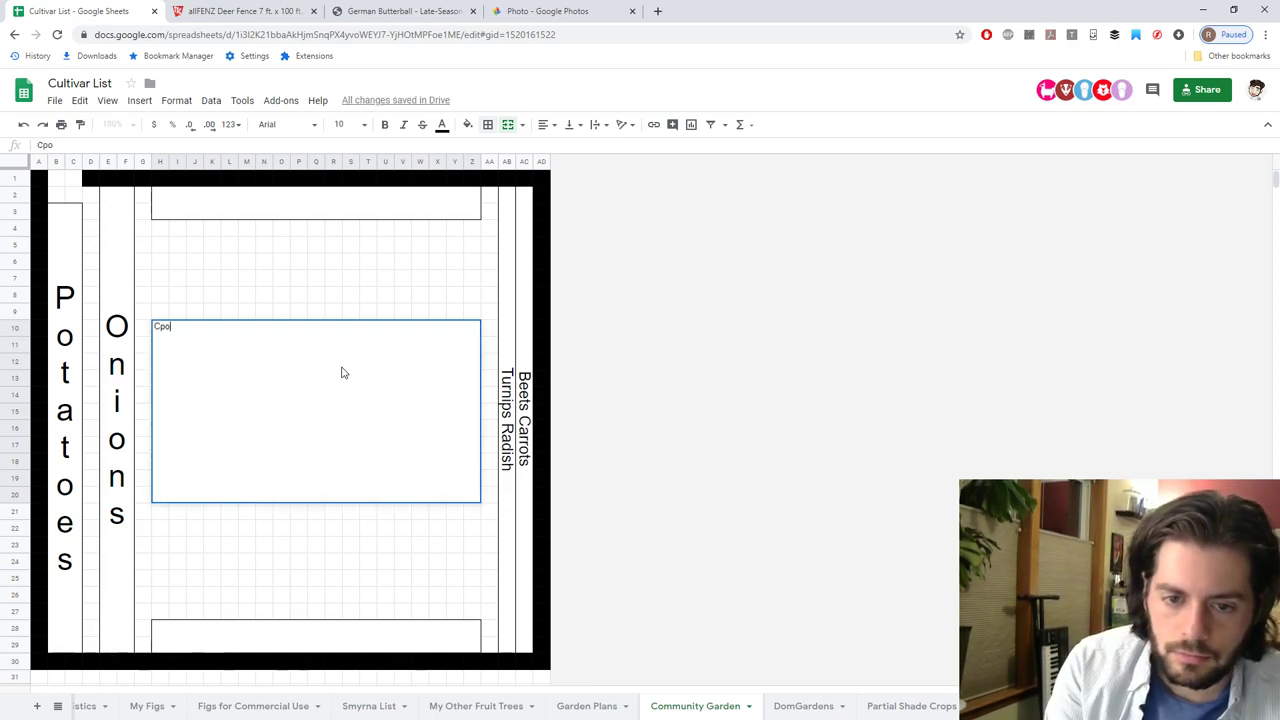
key(BackSpace)
key(BackSpace)
text(p)
key(BackSpace)
text(orn)
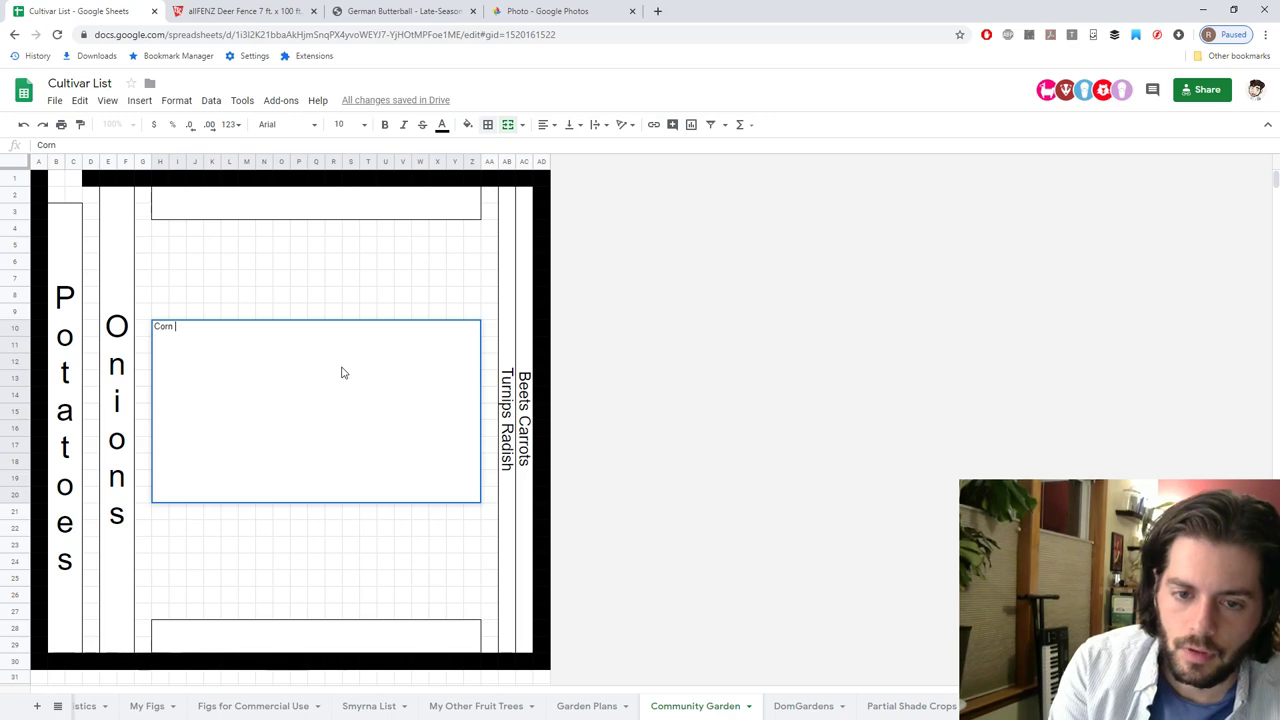
key(Return)
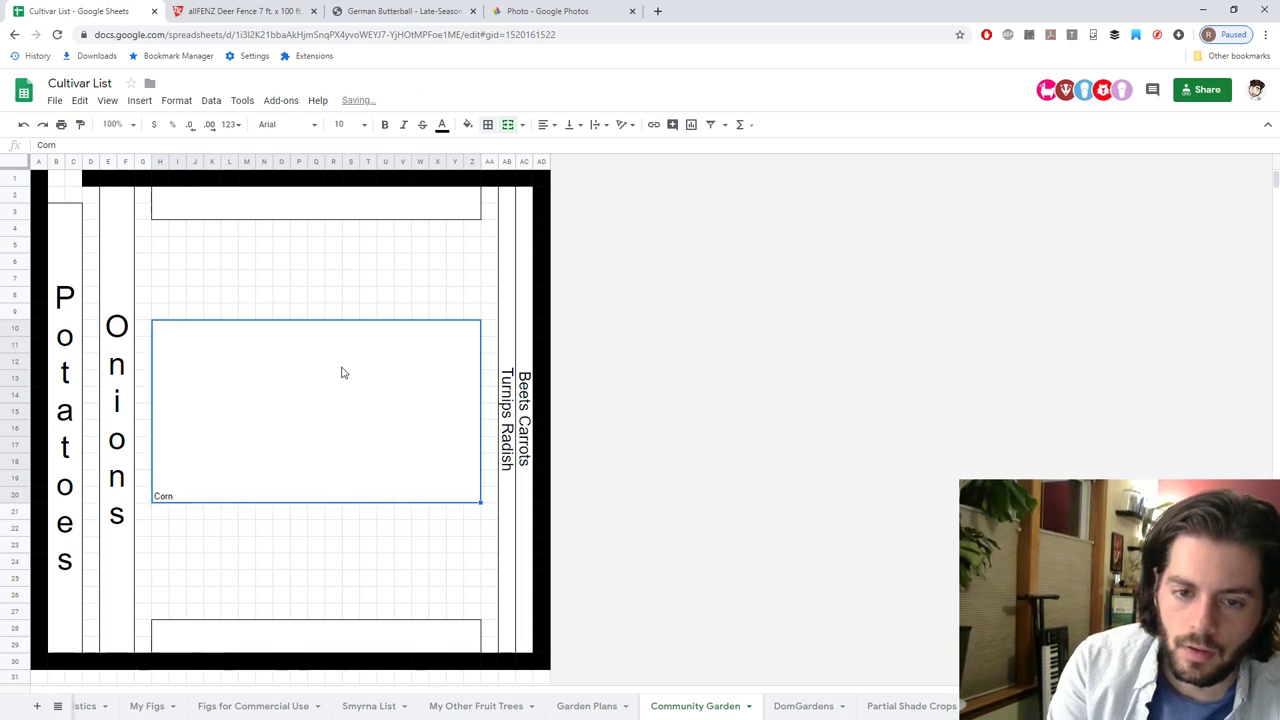
click(488, 125)
click(493, 150)
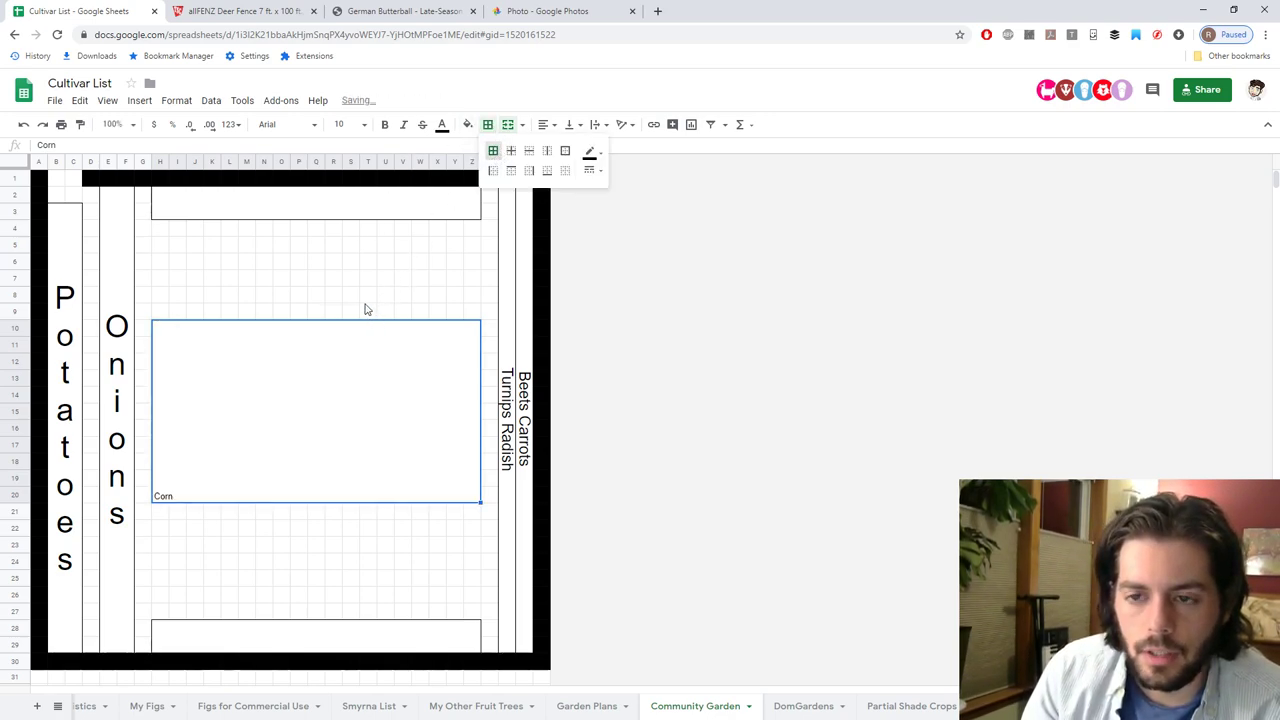
click(376, 266)
Enlarge the Corn label to font size 96 and center it horizontally and vertically in its bed.
click(313, 401)
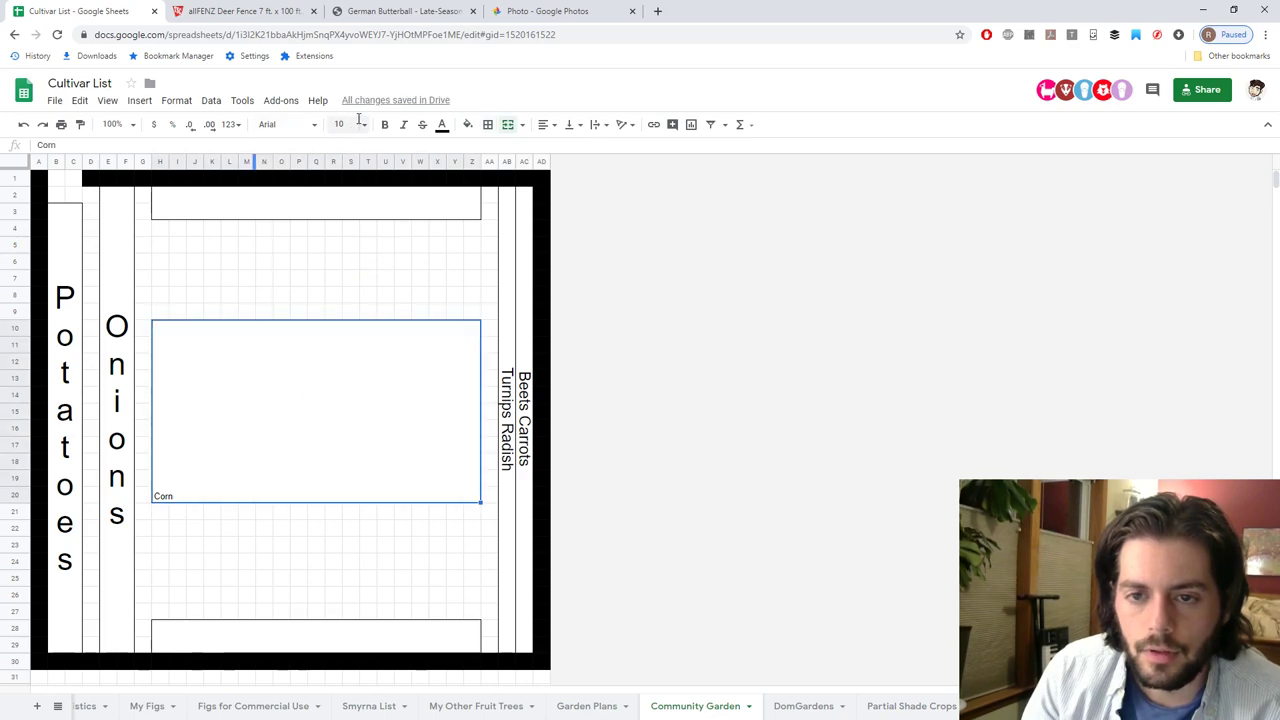
click(392, 126)
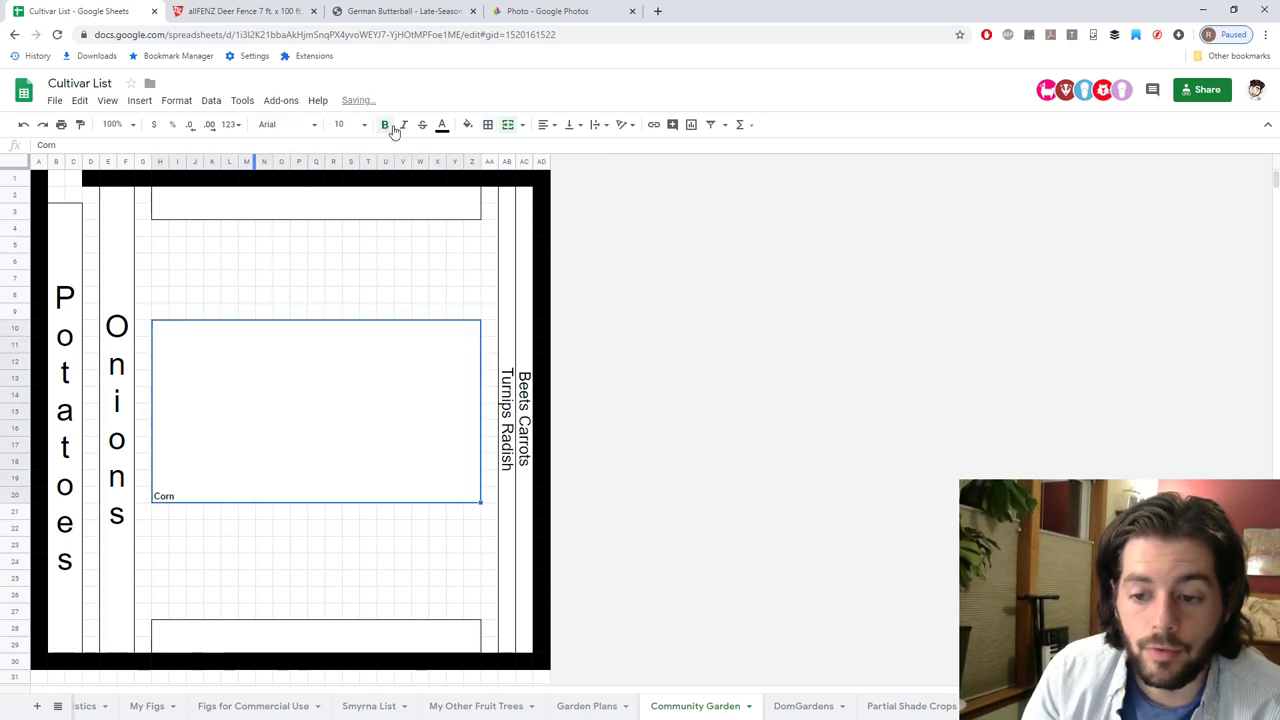
click(362, 124)
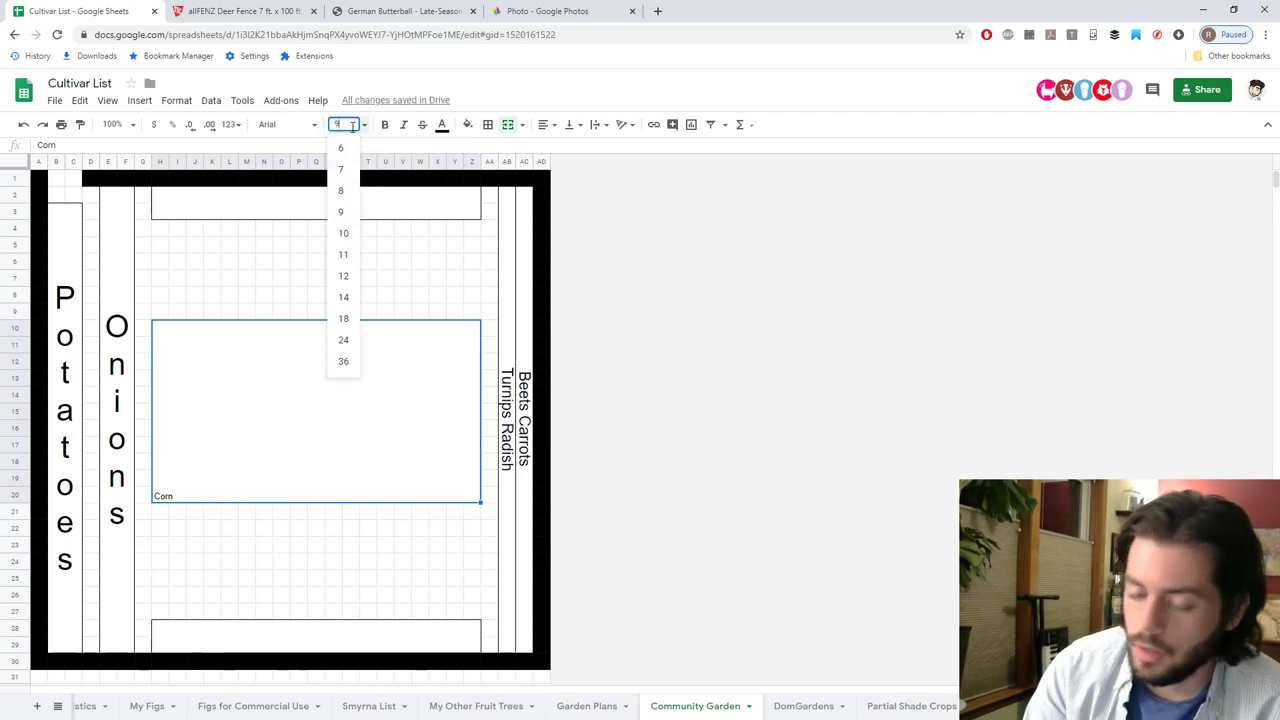
text(96)
key(Return)
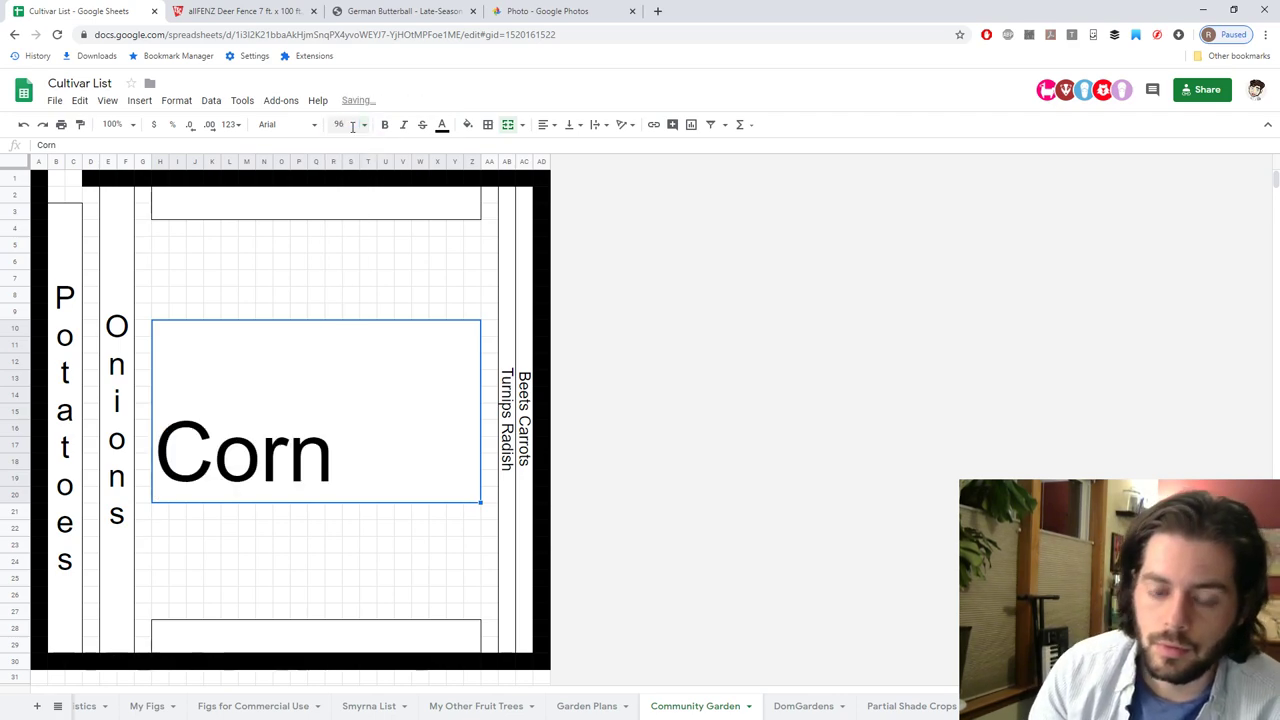
click(570, 125)
click(587, 145)
click(543, 124)
click(558, 150)
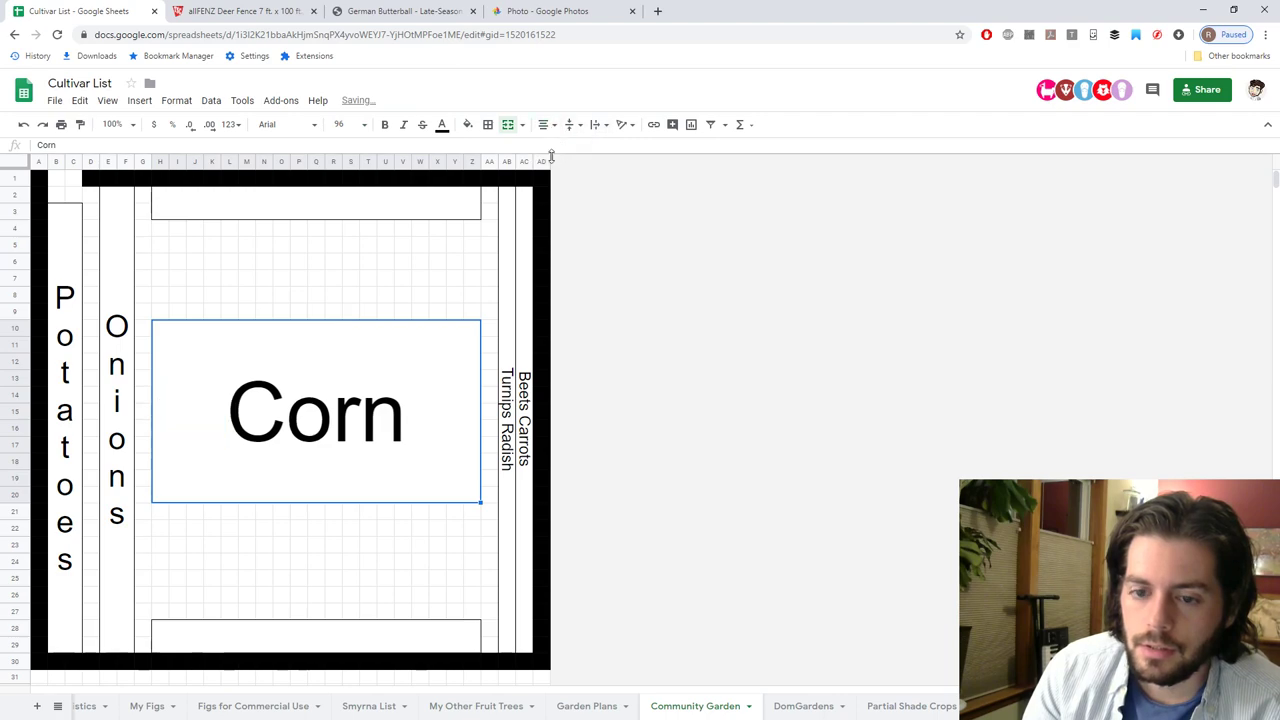
click(371, 231)
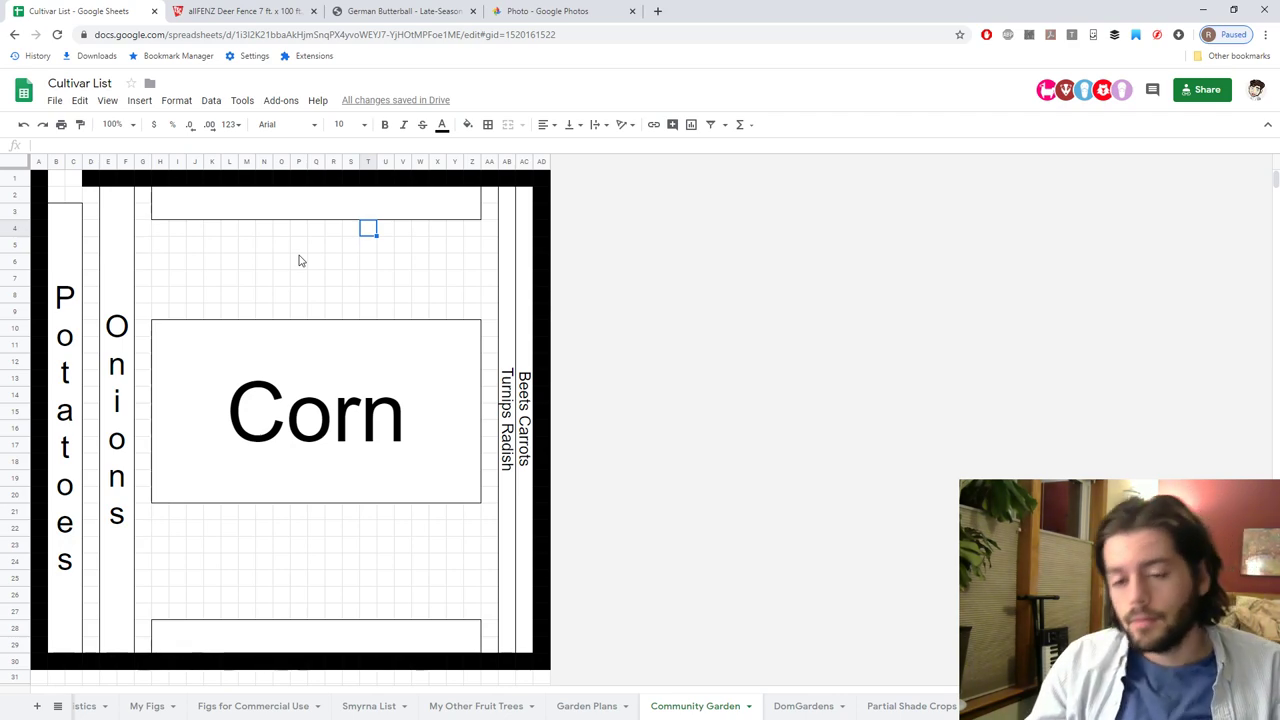
click(287, 374)
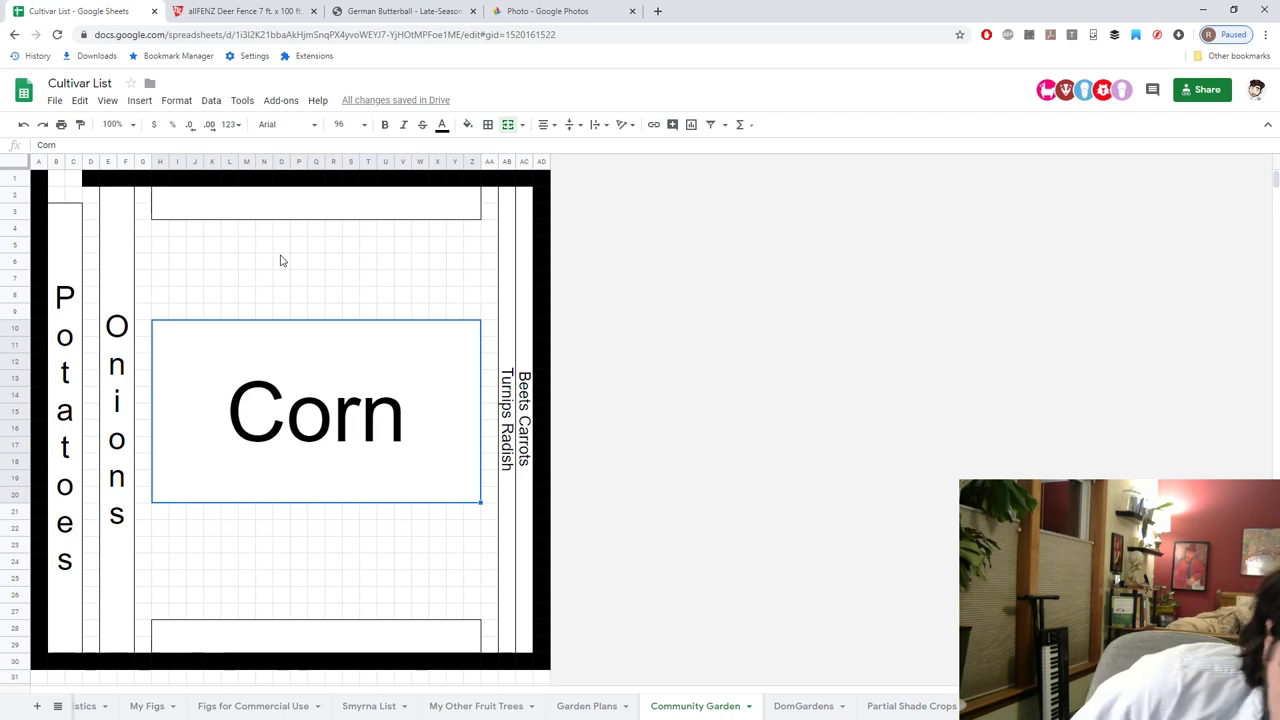
click(58, 244)
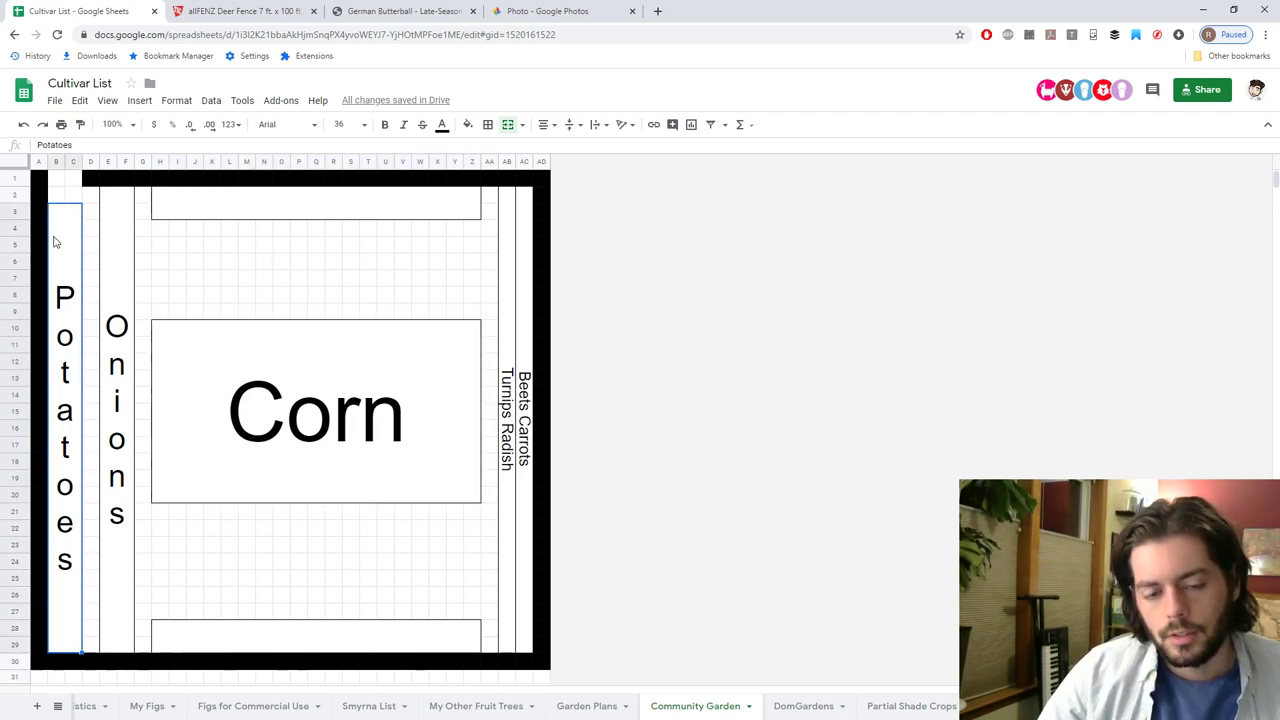
click(121, 238)
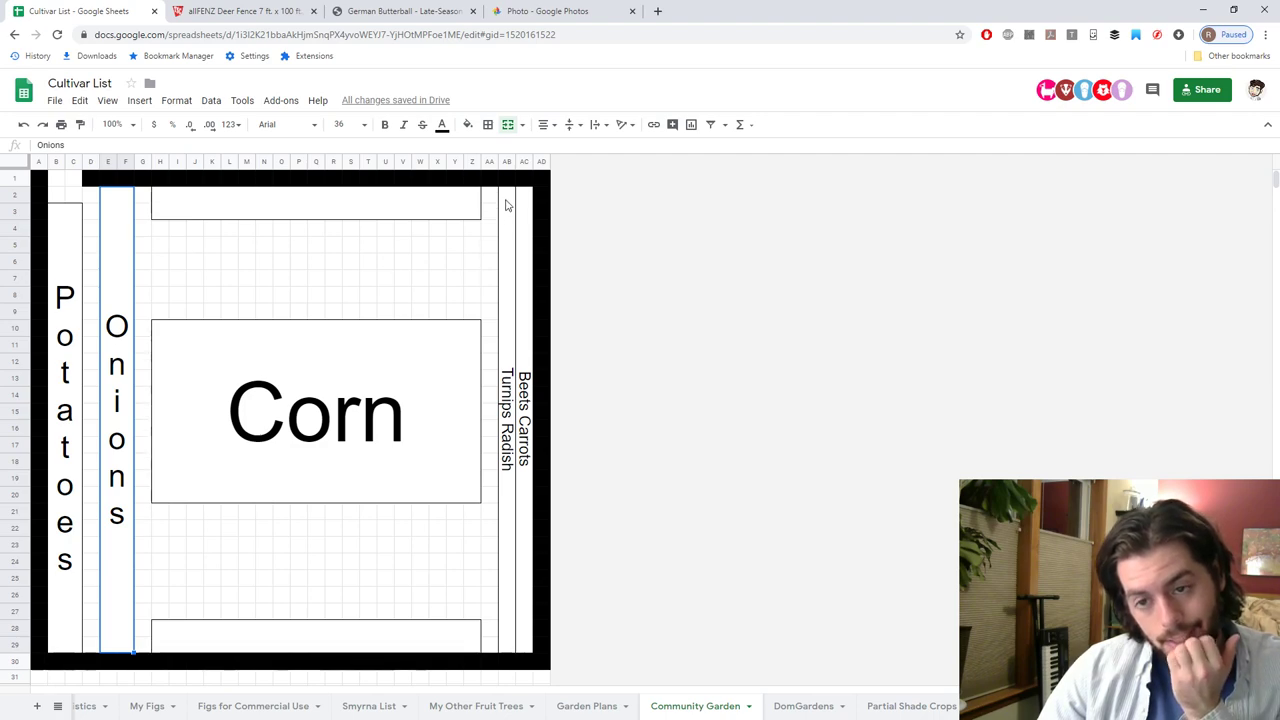
mouse_move(506, 178)
mouse_down()
mouse_move(543, 198)
mouse_move(530, 180)
mouse_up()
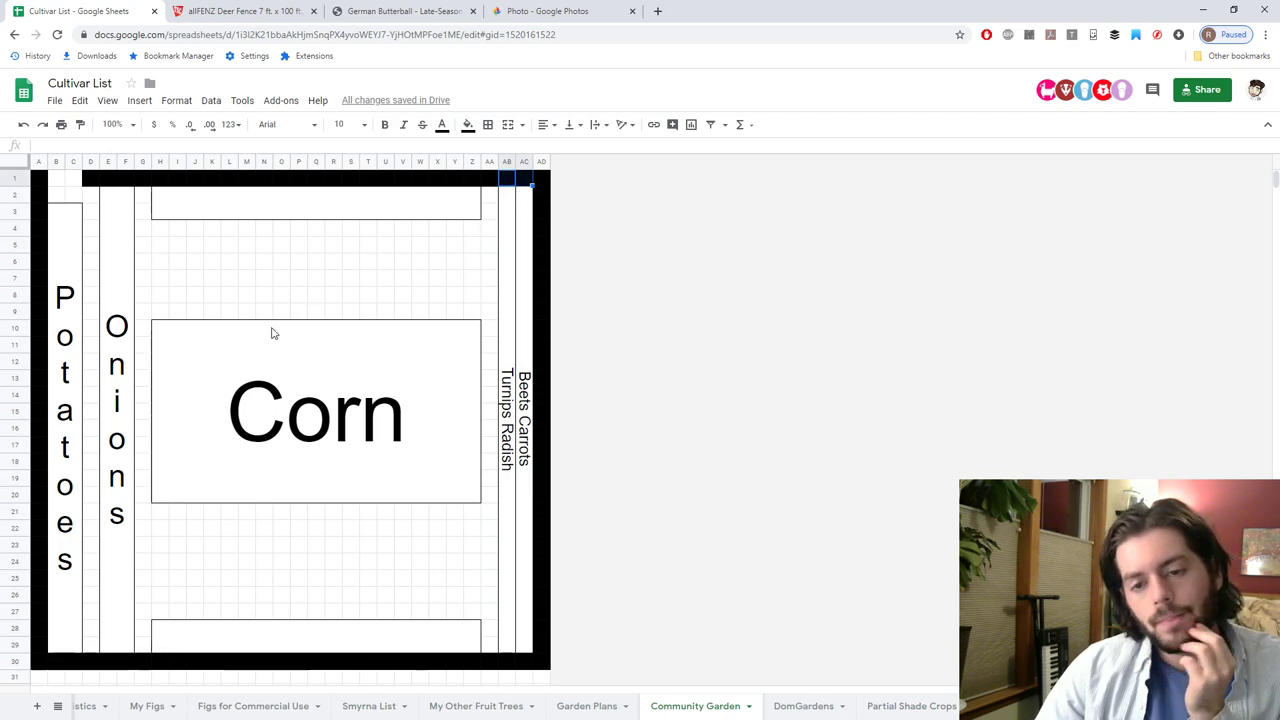
click(116, 213)
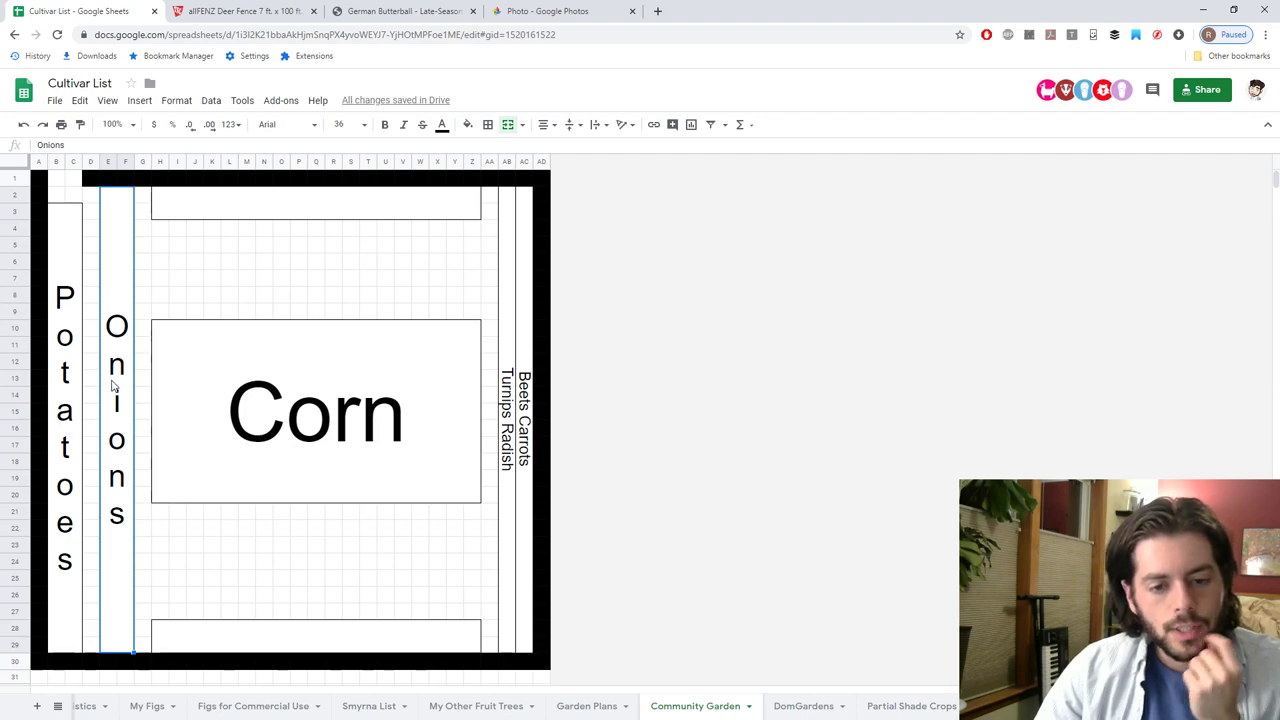
click(68, 382)
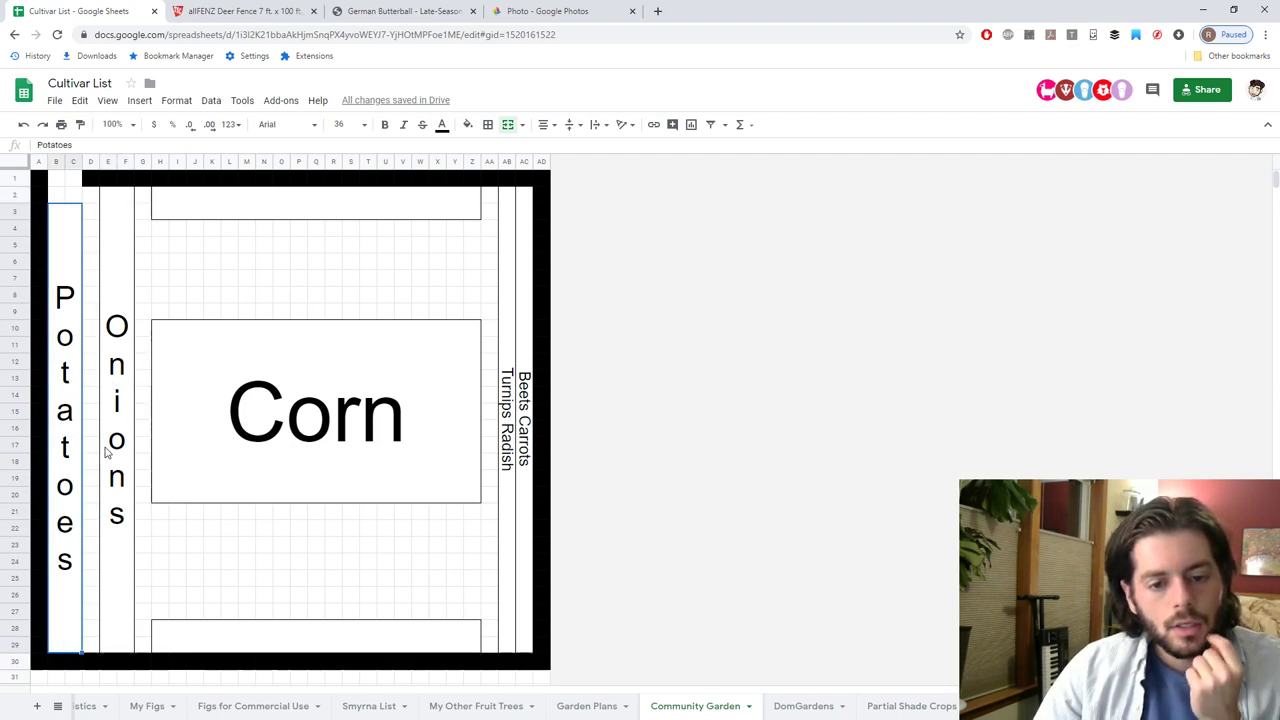
double_click(112, 477)
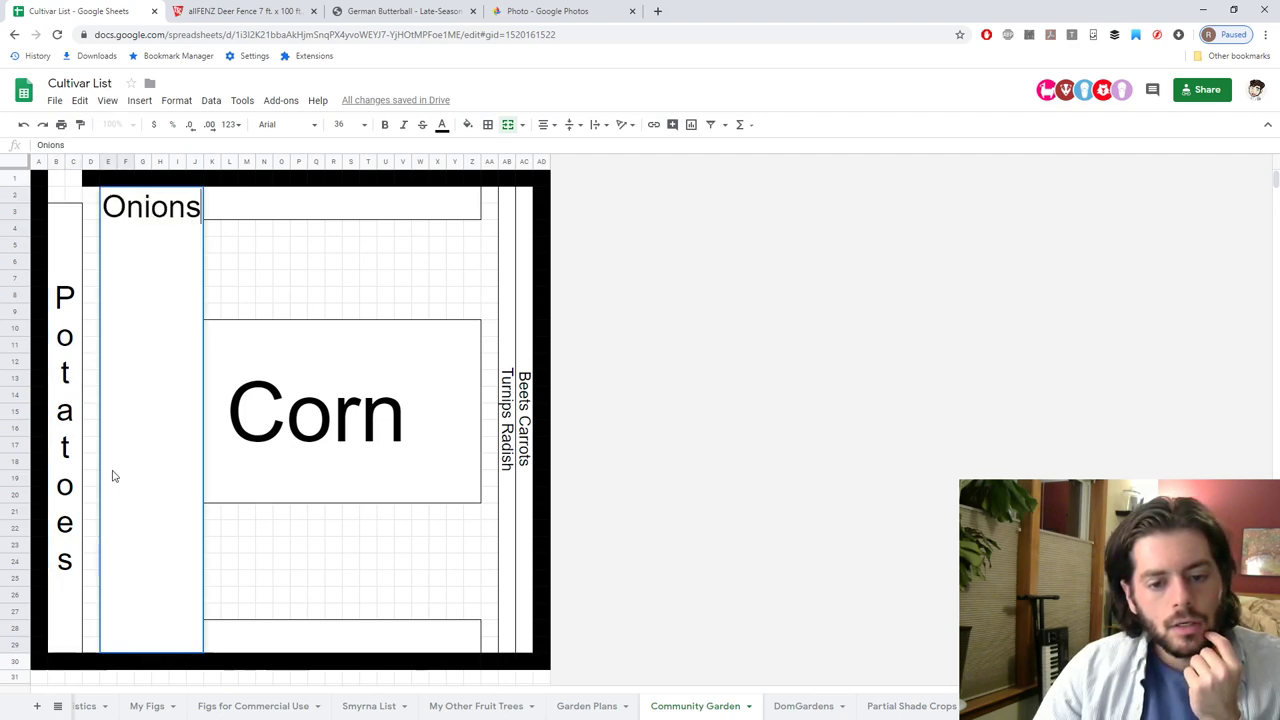
Add the count 24 to the Potatoes bed label so it reads "Potatoes 24".
click(64, 432)
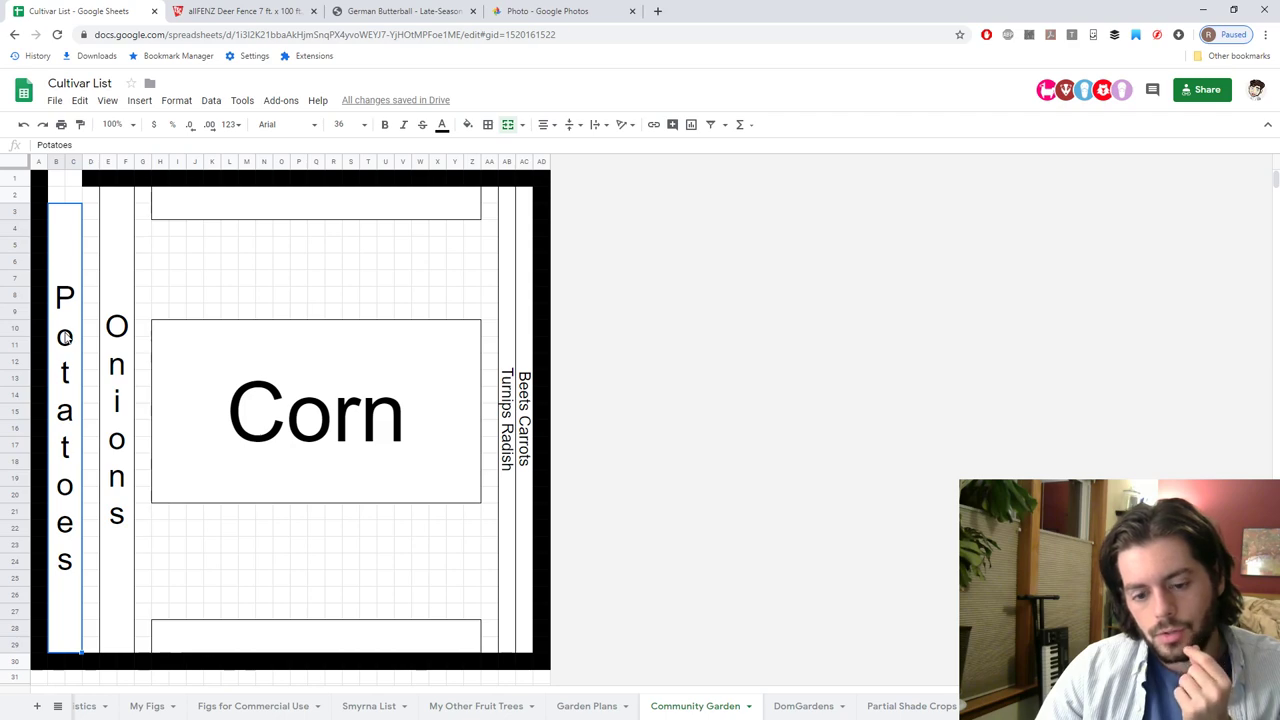
key(ctrl+z)
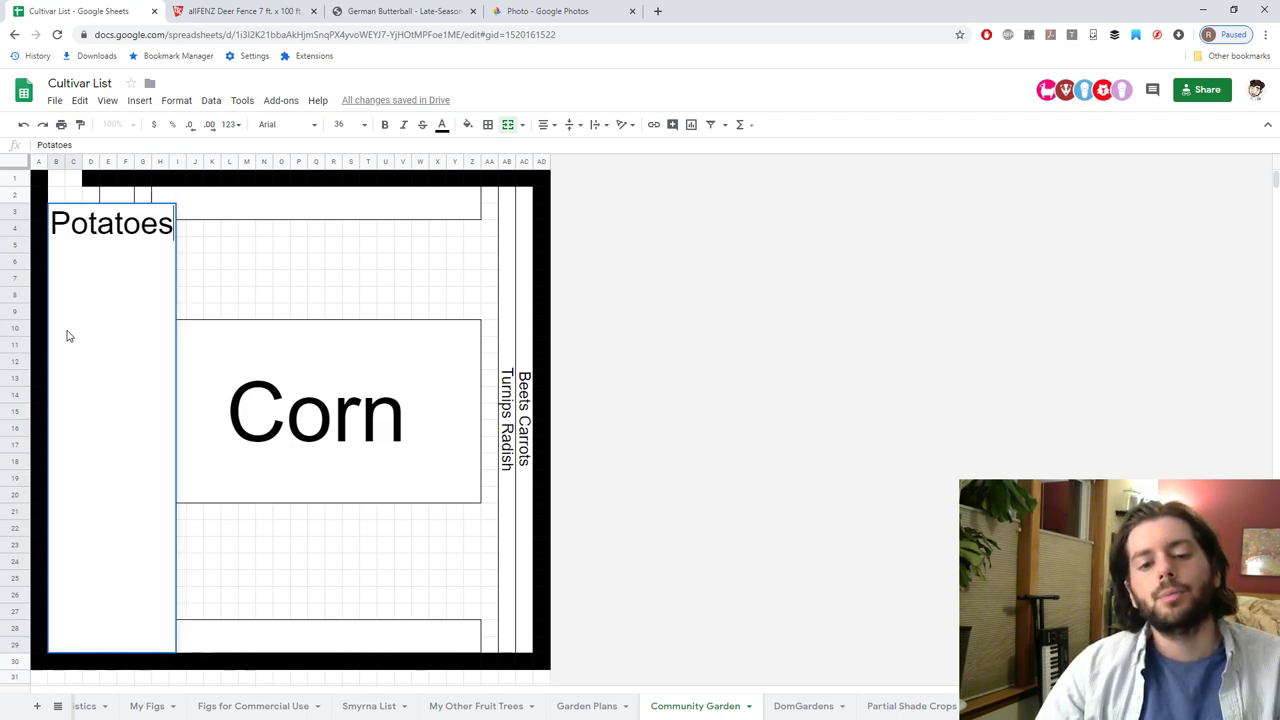
key(ctrl+z)
key(ctrl+z)
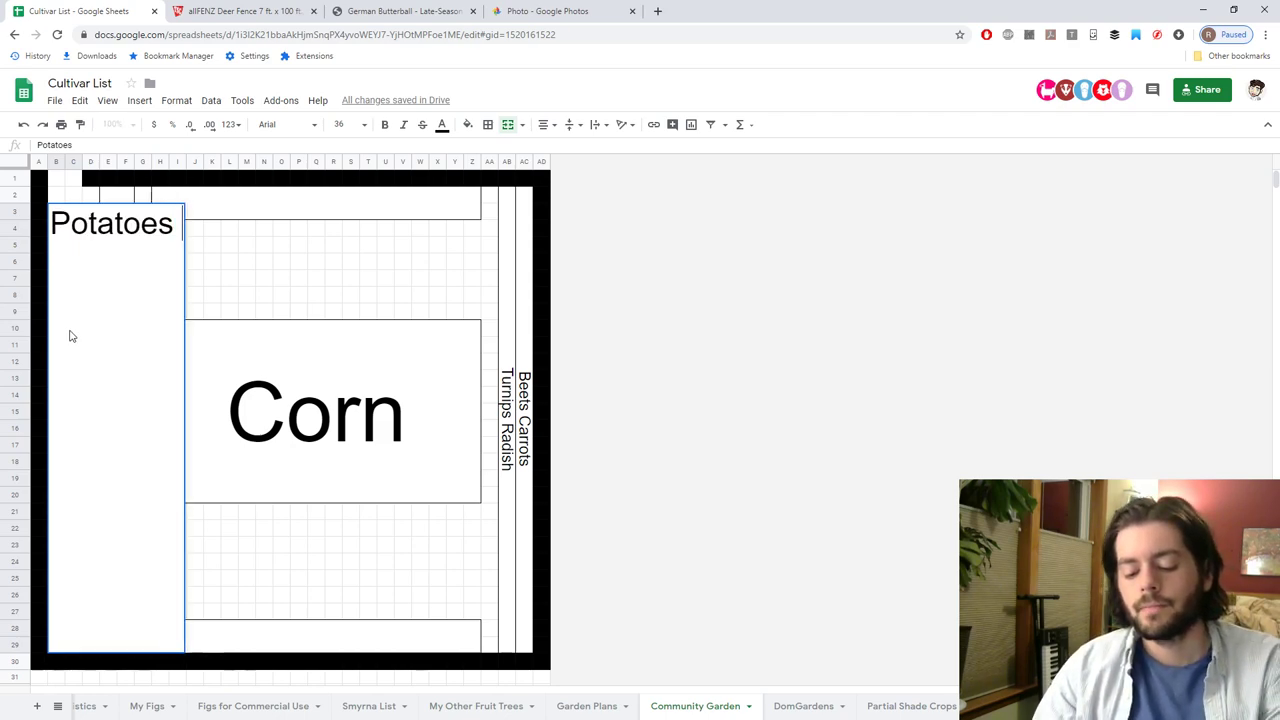
key(ctrl+y)
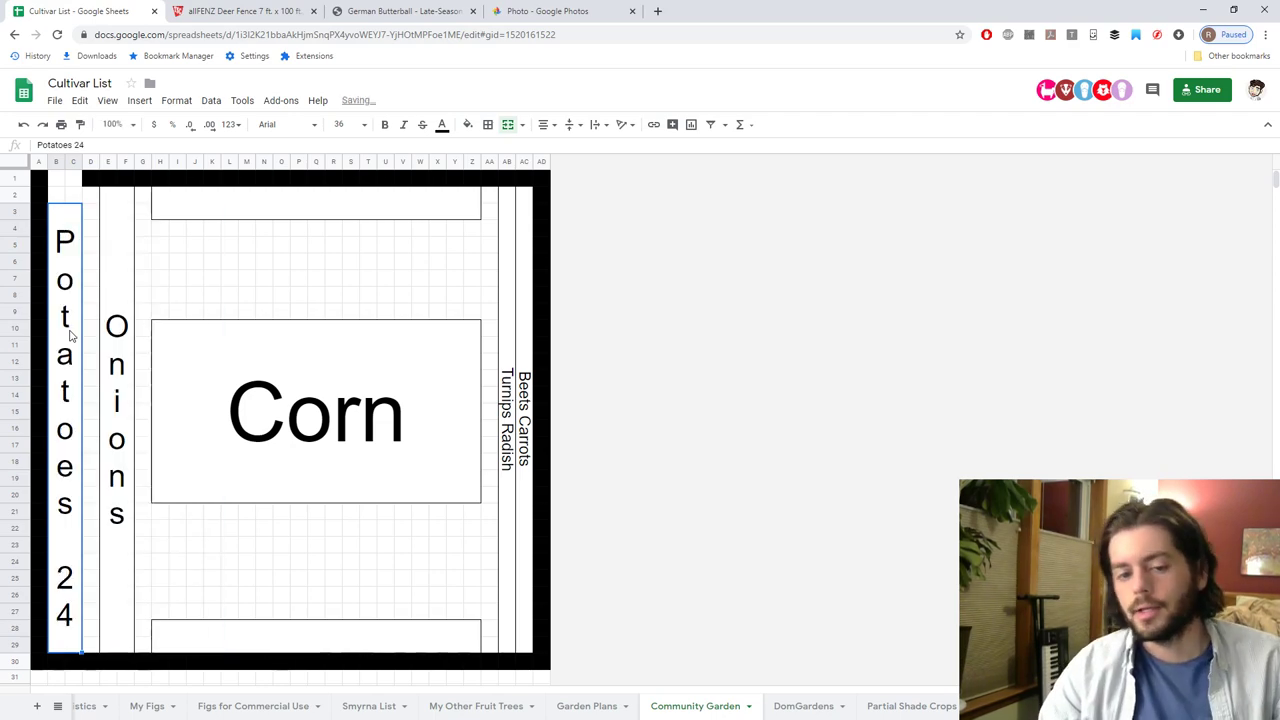
Add the count 26 to the Onions bed label so it reads "Onions 26".
click(115, 357)
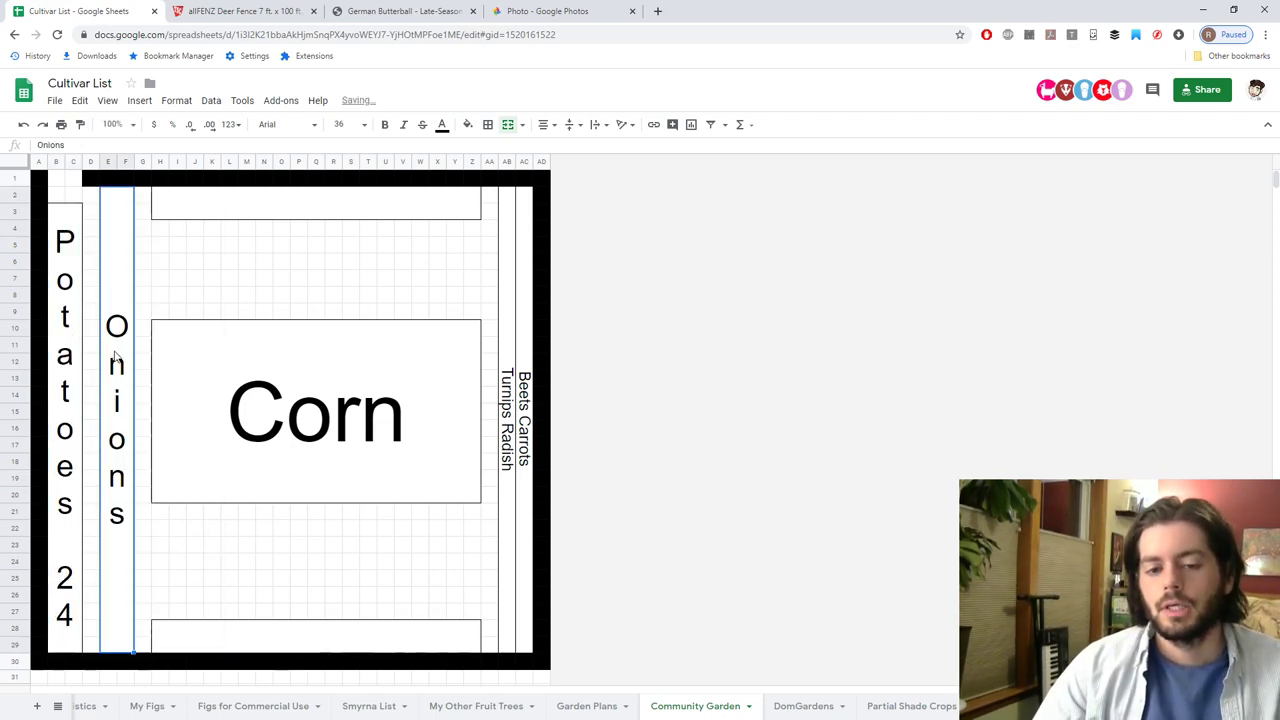
key(ctrl+z)
key(ctrl+z)
key(ctrl+z)
key(ctrl+z)
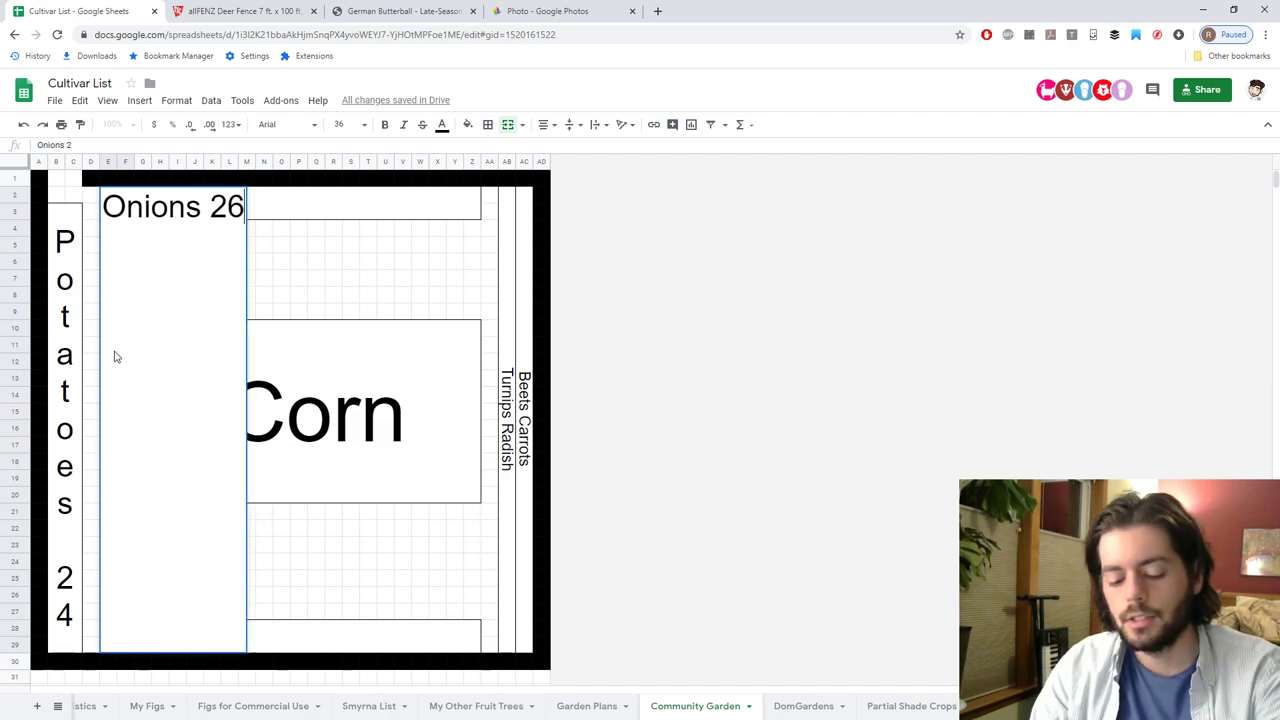
key(ctrl+y)
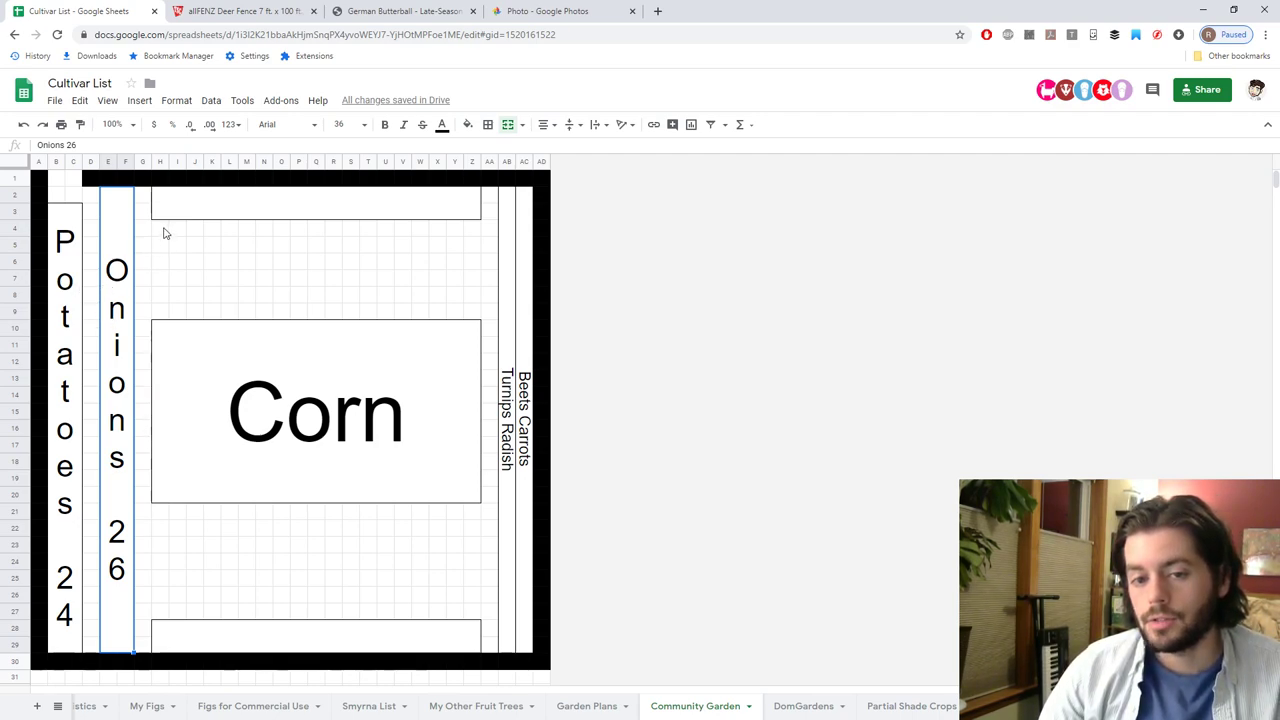
Change the count in the Potatoes bed label so it reads "Potatoes 48".
click(67, 313)
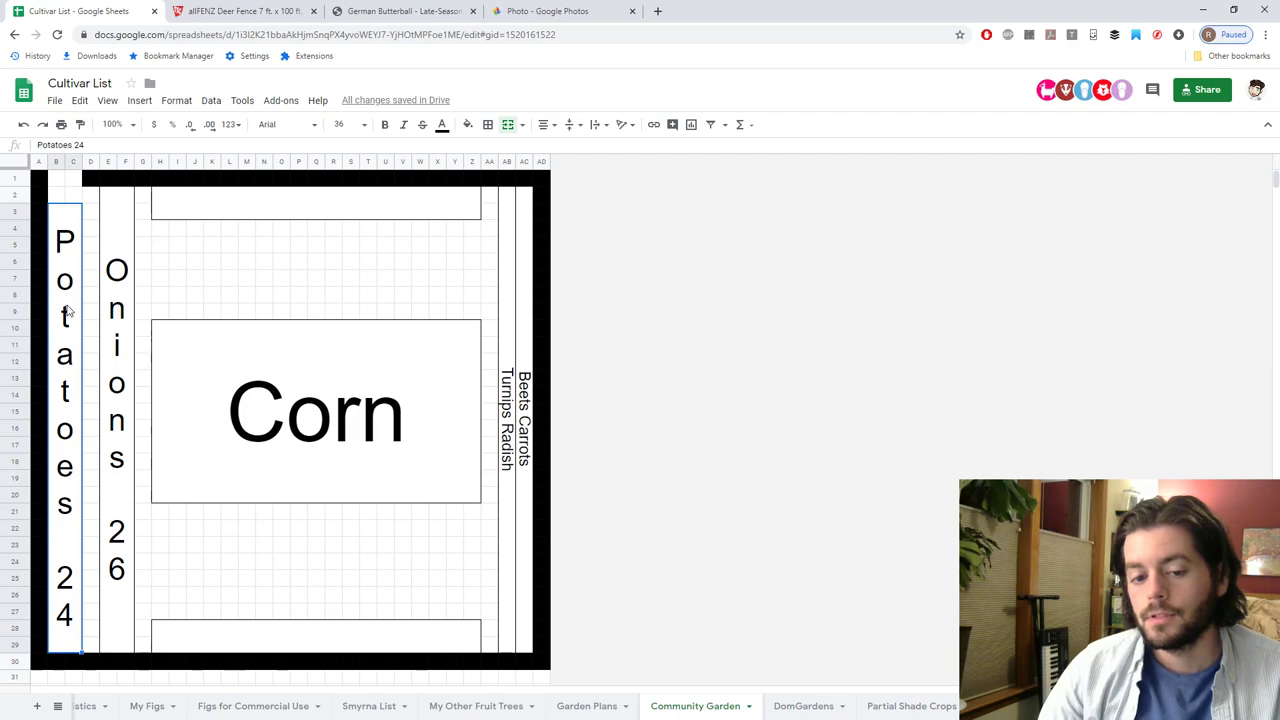
click(126, 289)
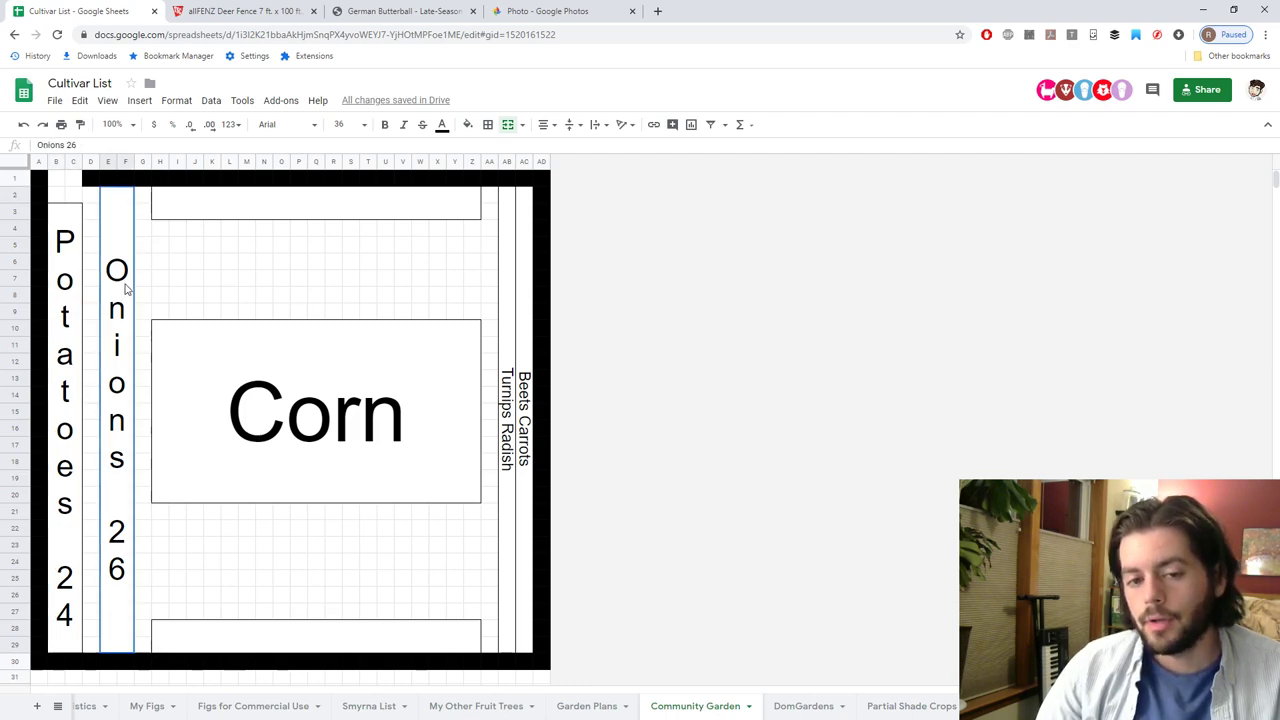
click(67, 307)
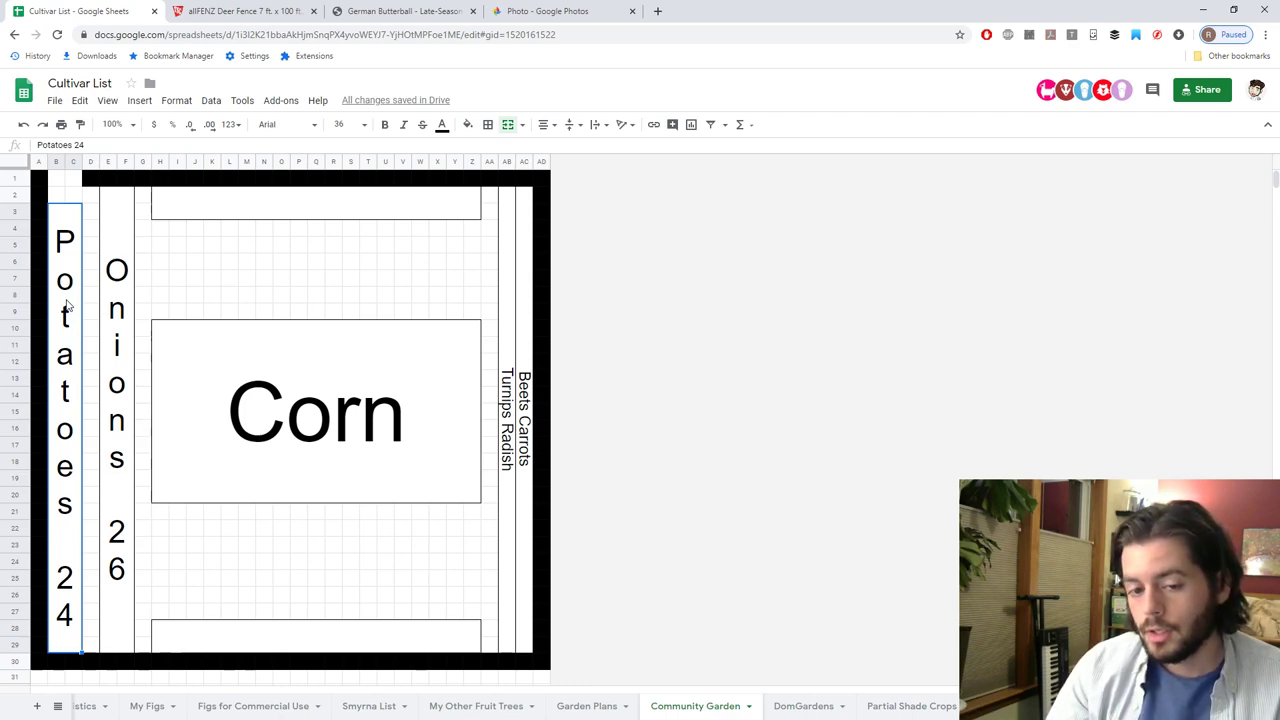
double_click(61, 478)
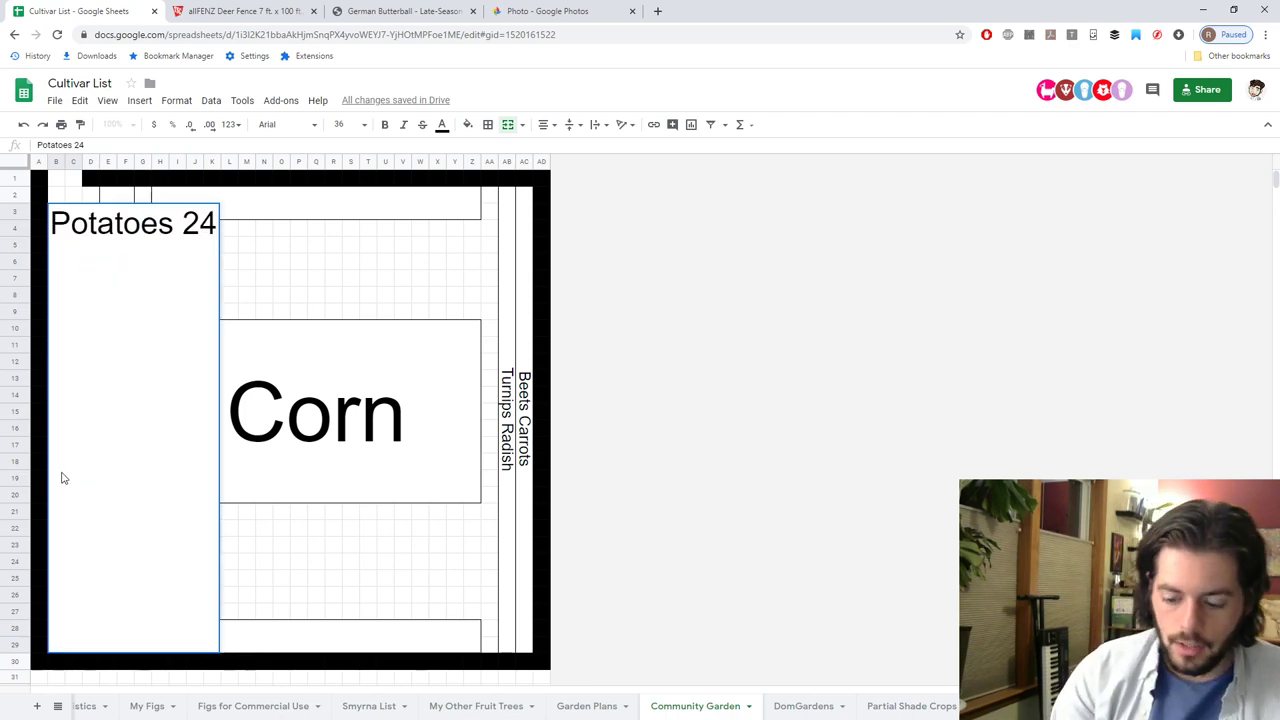
key(BackSpace)
key(BackSpace)
key(BackSpace)
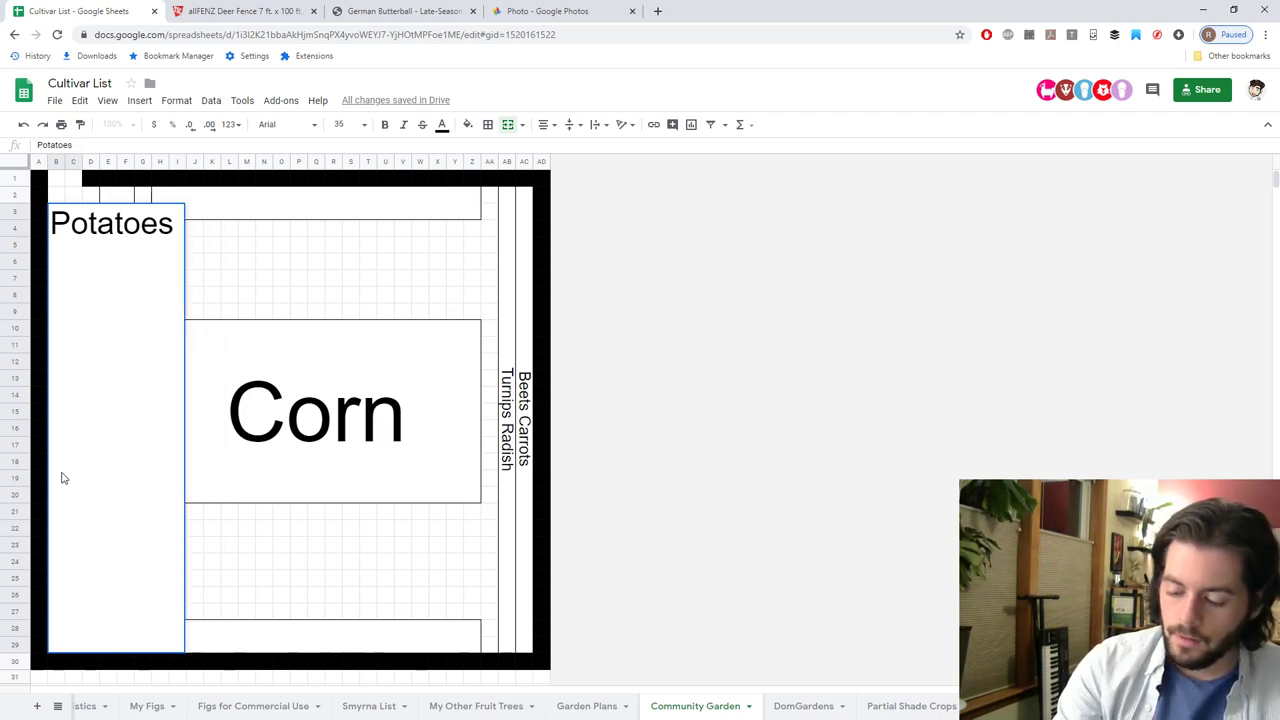
text(48)
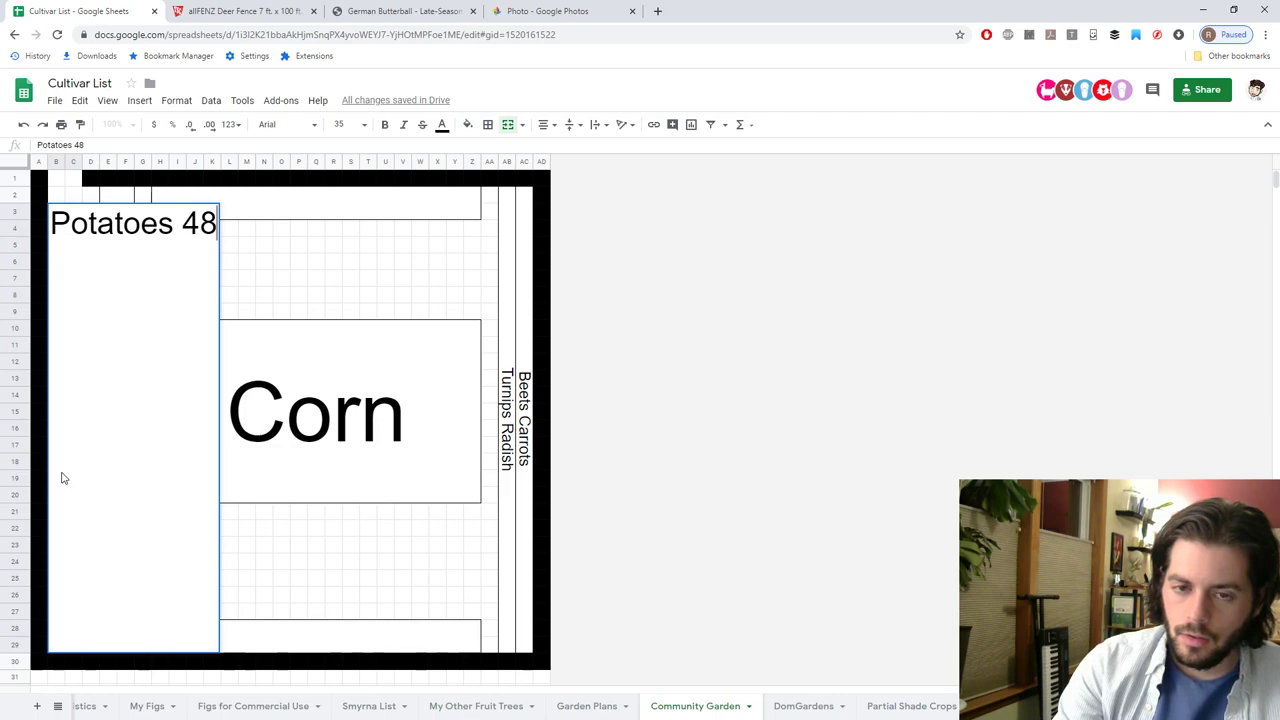
key(Return)
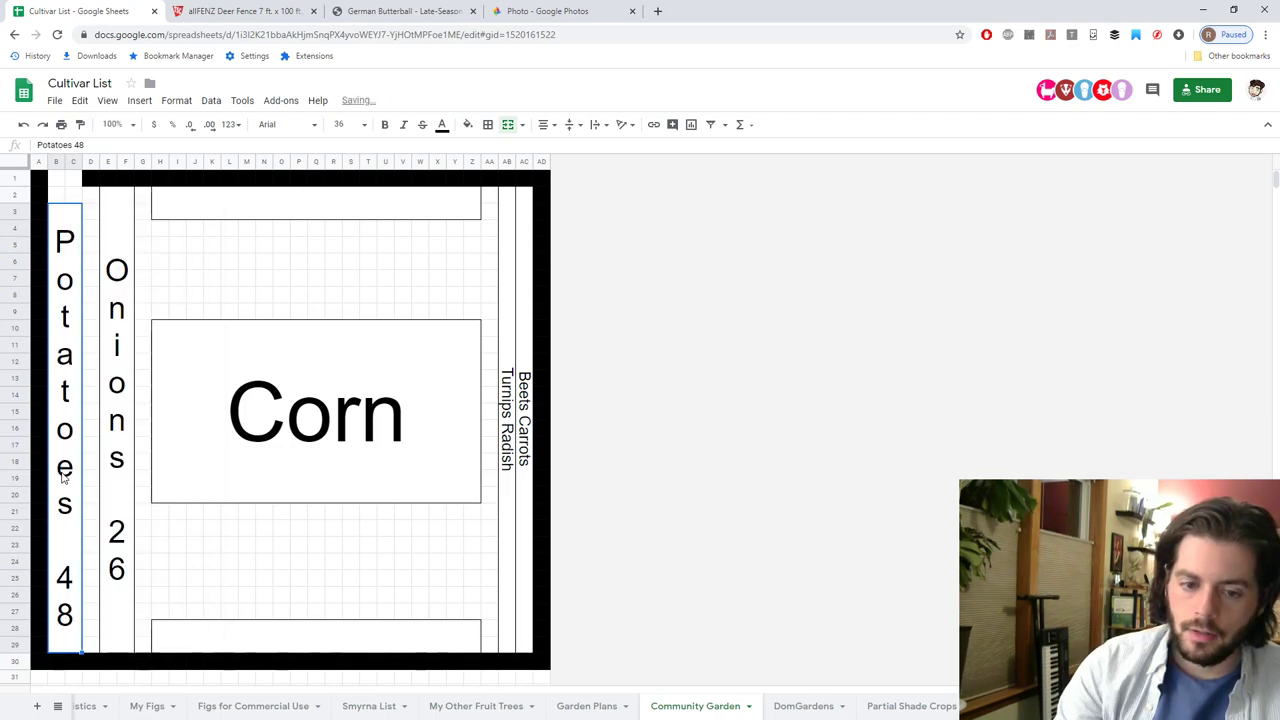
Change the count in the Onions bed label so it reads "Onions 52".
click(127, 484)
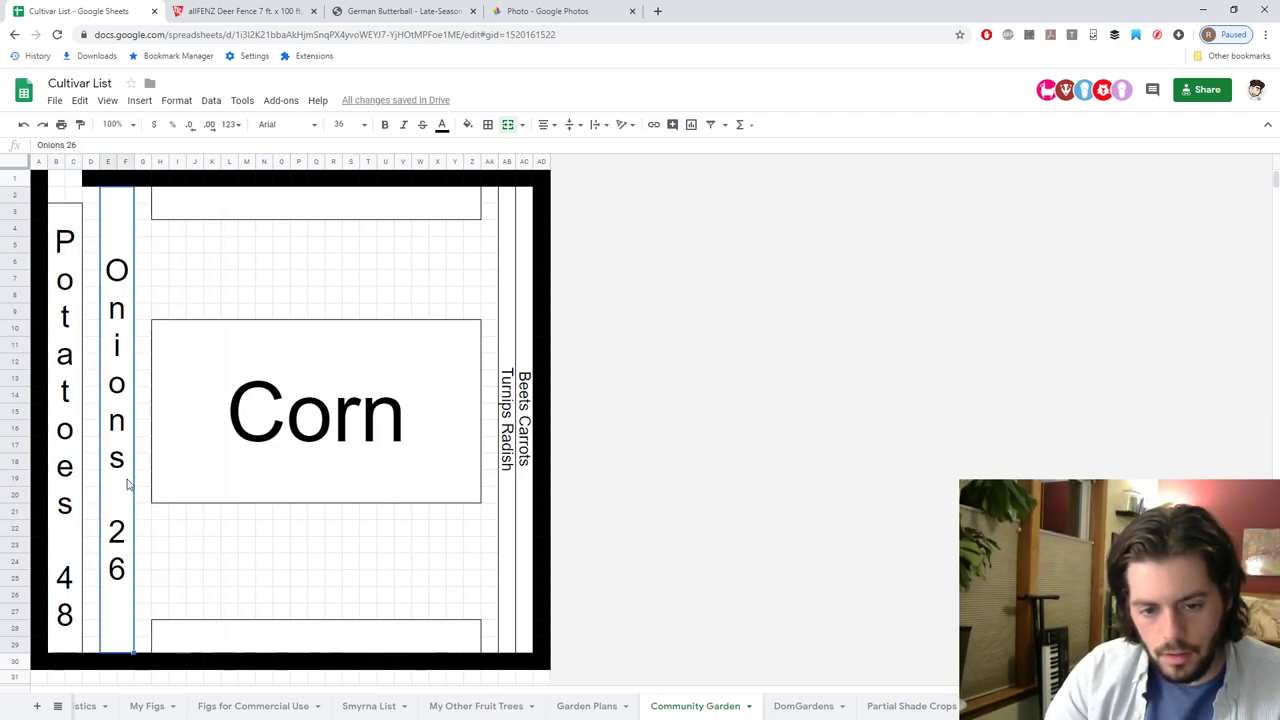
double_click(127, 484)
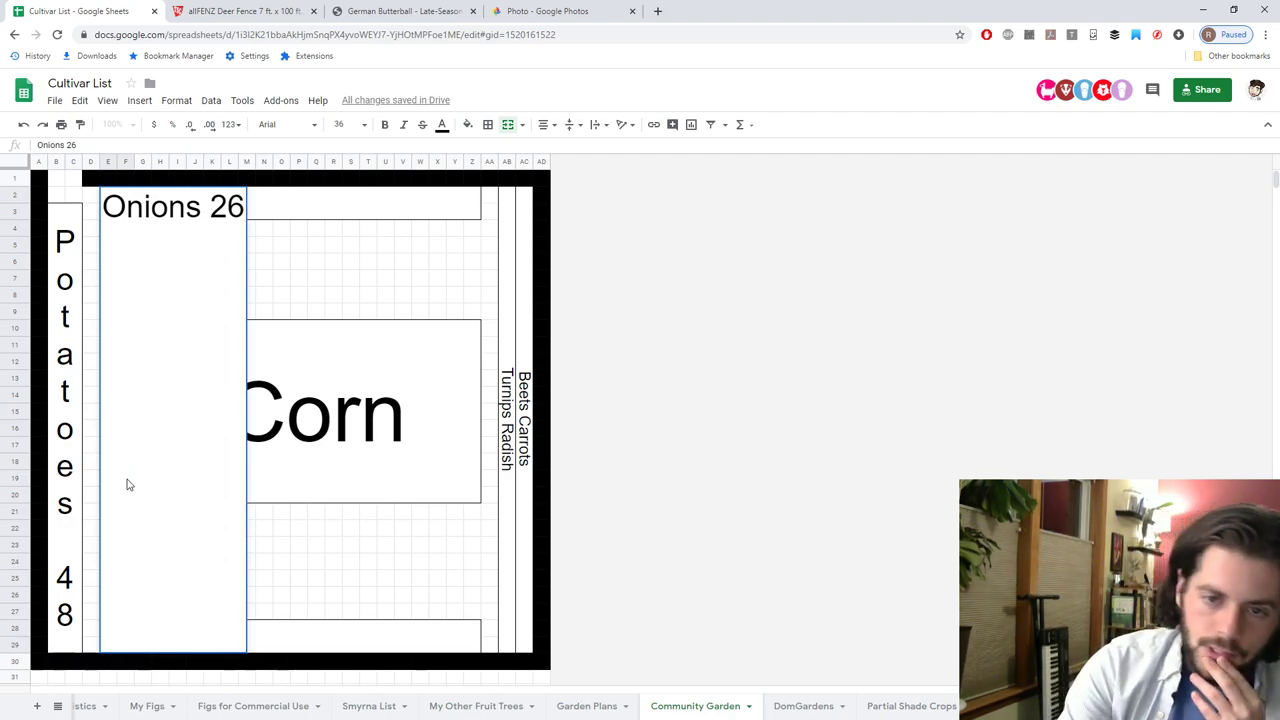
key(BackSpace)
key(BackSpace)
key(BackSpace)
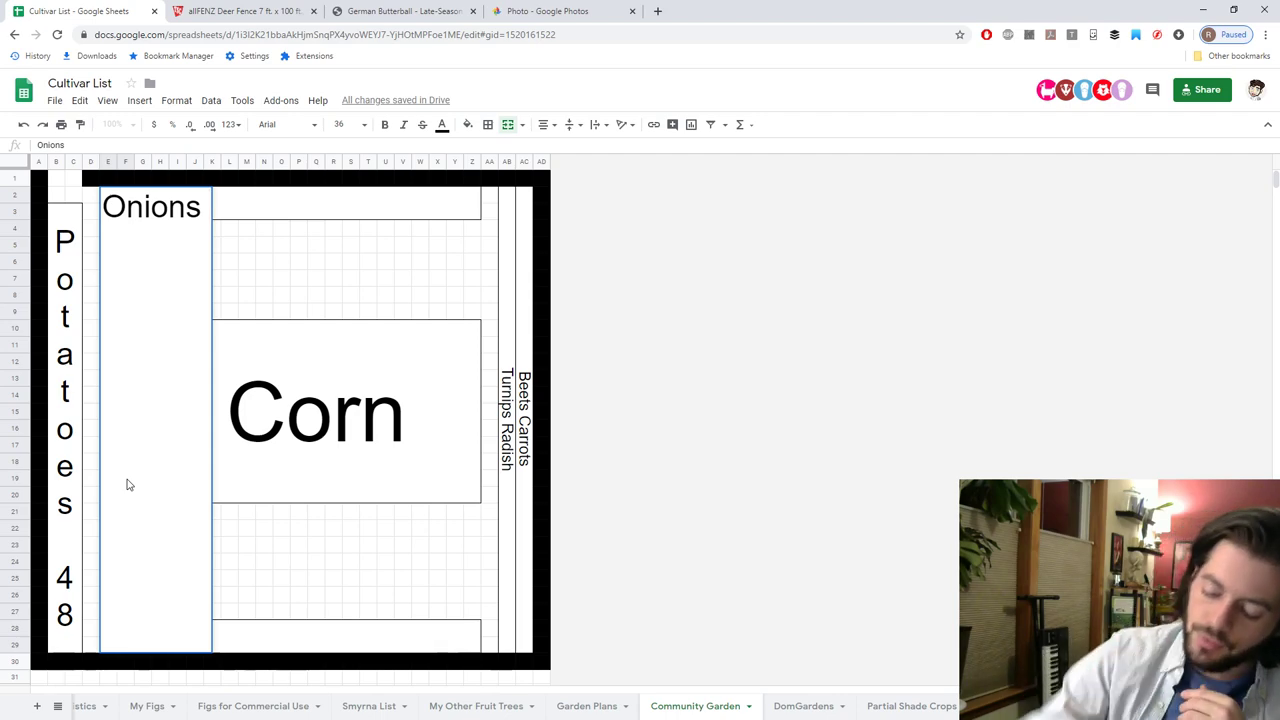
text(52)
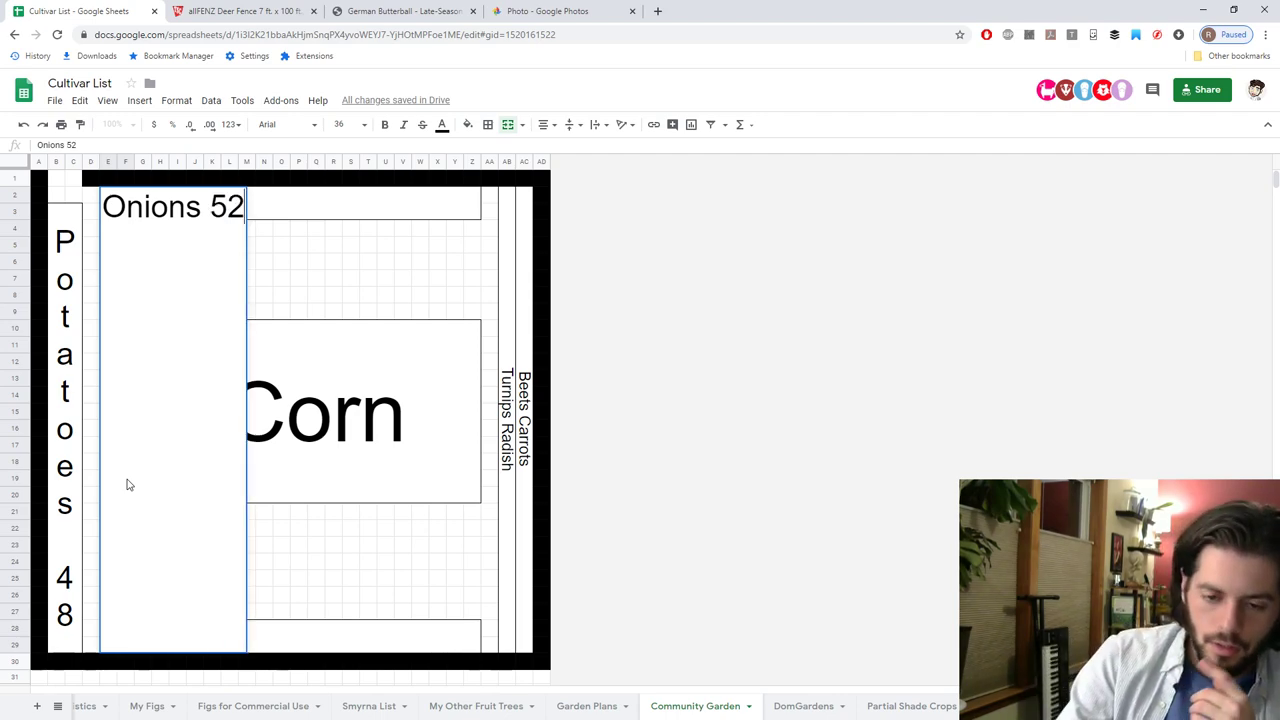
key(Return)
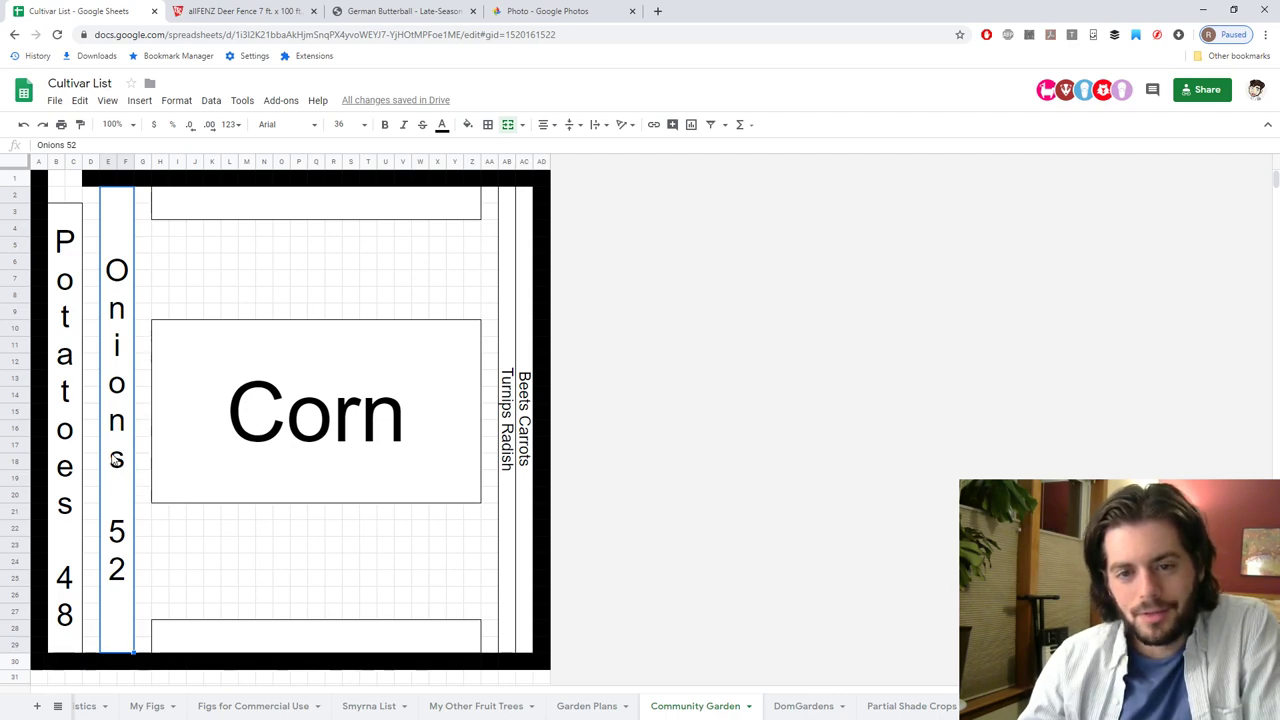
Unmerge the upper horizontal bed and merge H2:P3 into a separate bordered bed.
click(209, 206)
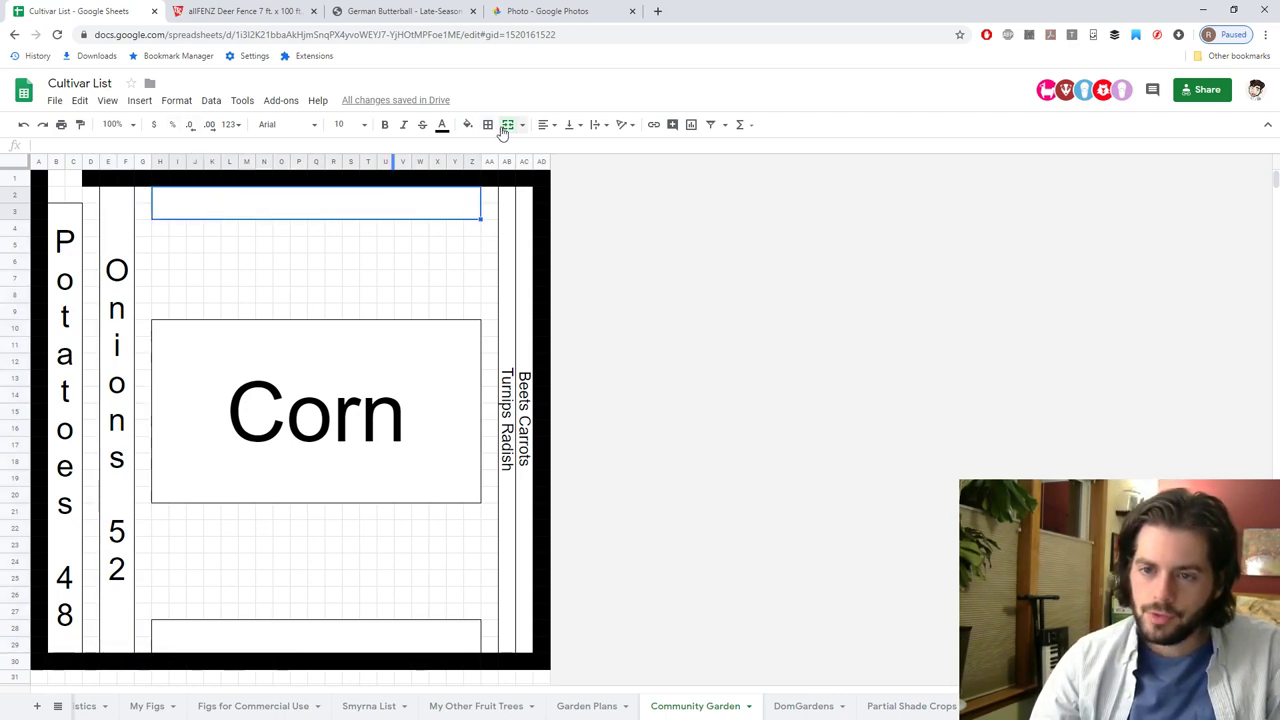
click(506, 126)
click(161, 200)
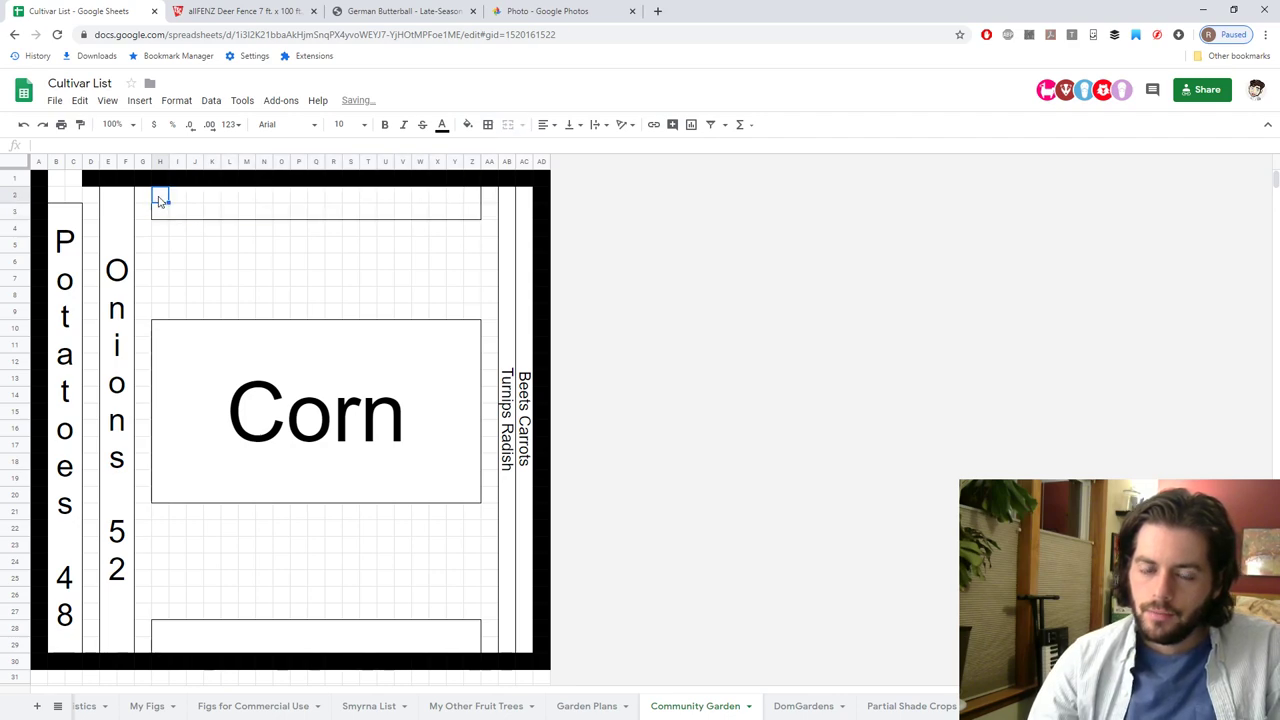
drag(161, 200, 305, 221)
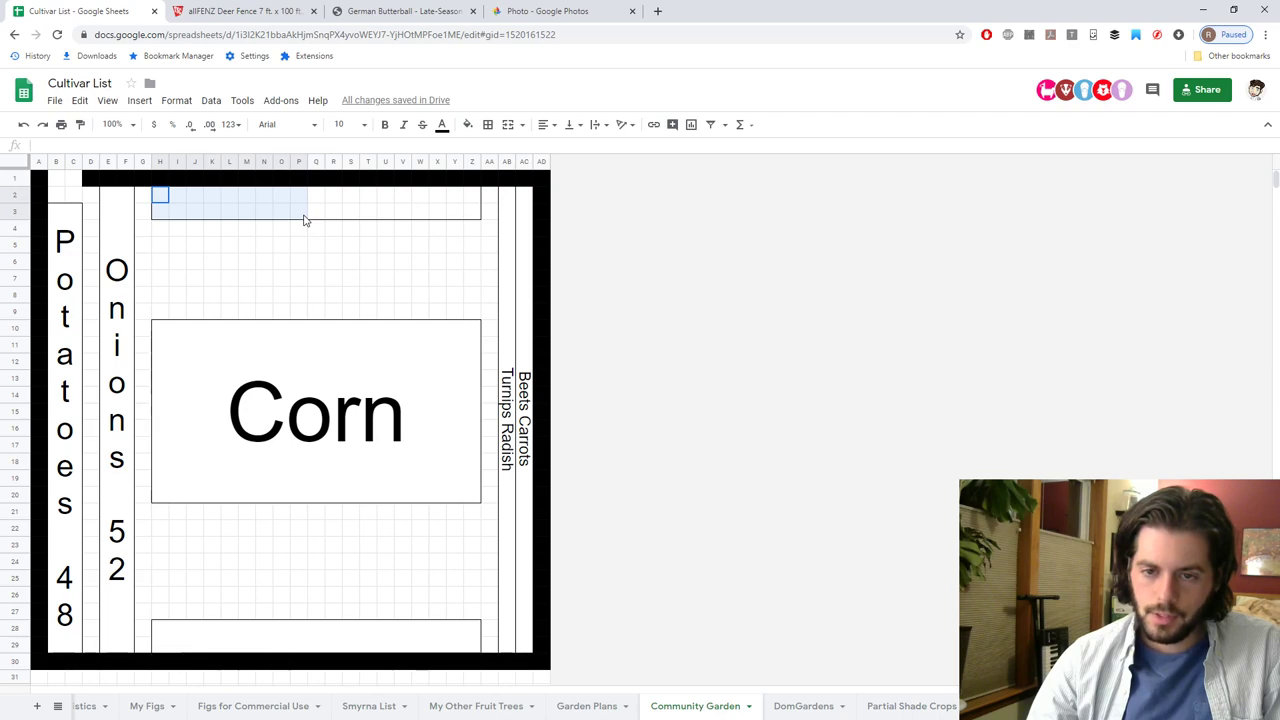
drag(305, 221, 305, 221)
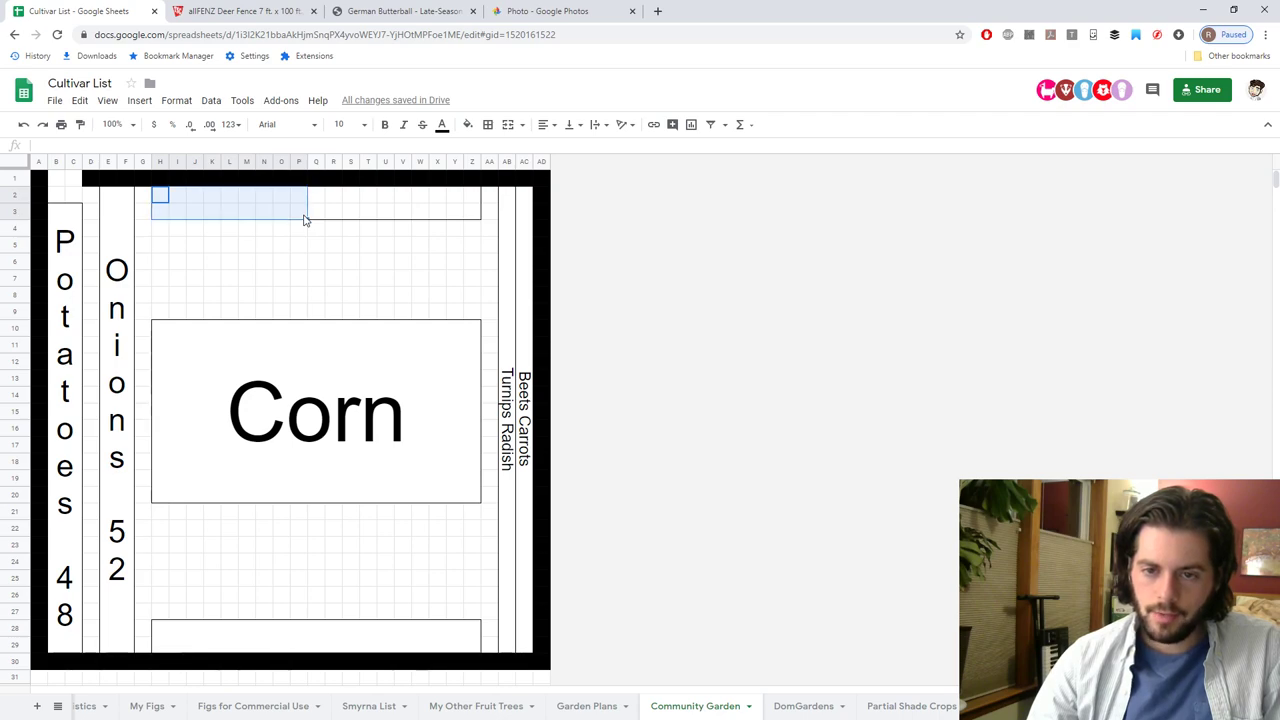
click(507, 125)
click(488, 124)
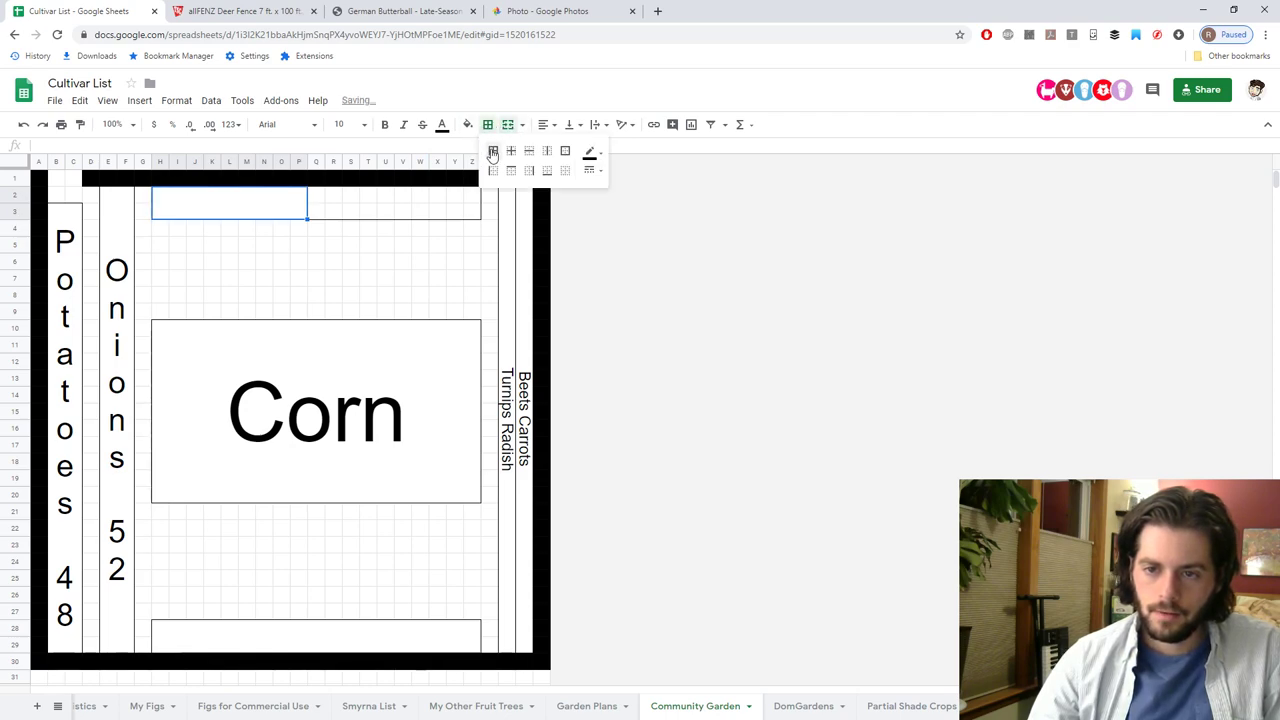
Label the new bed "Zucchini", centred horizontally and vertically at font size 24.
click(271, 208)
text(Zu)
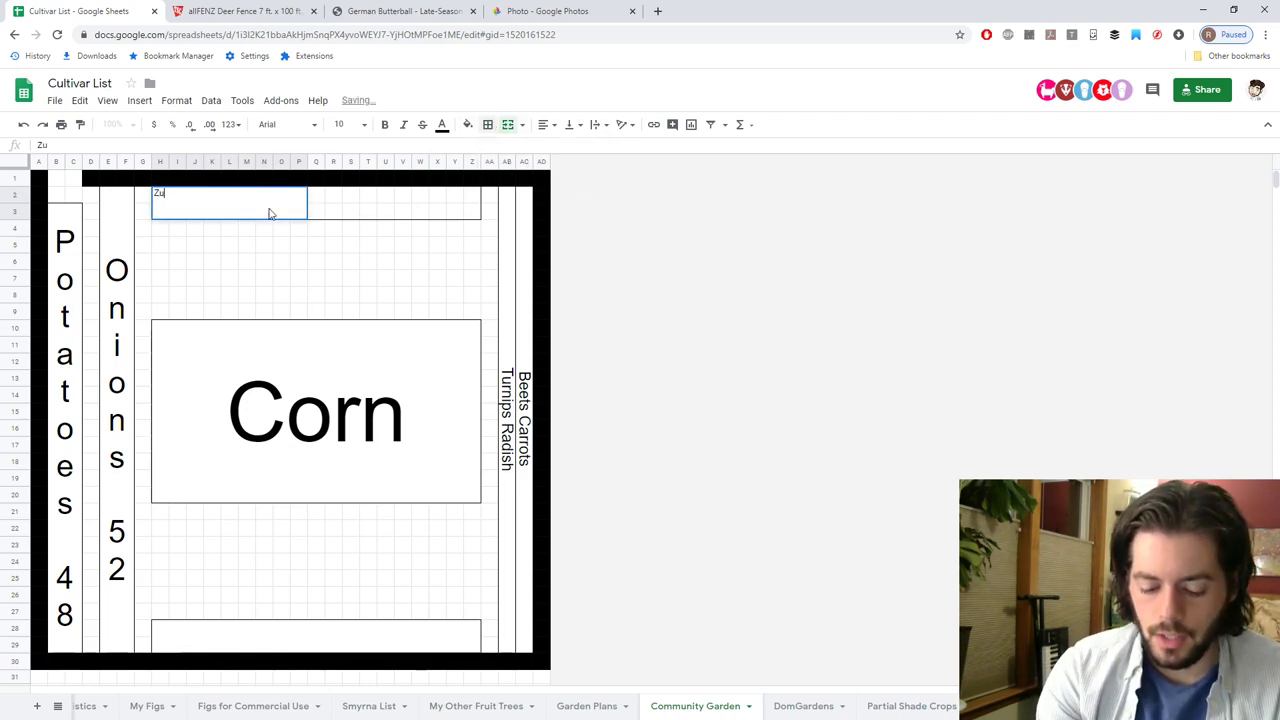
text(cchini)
key(Return)
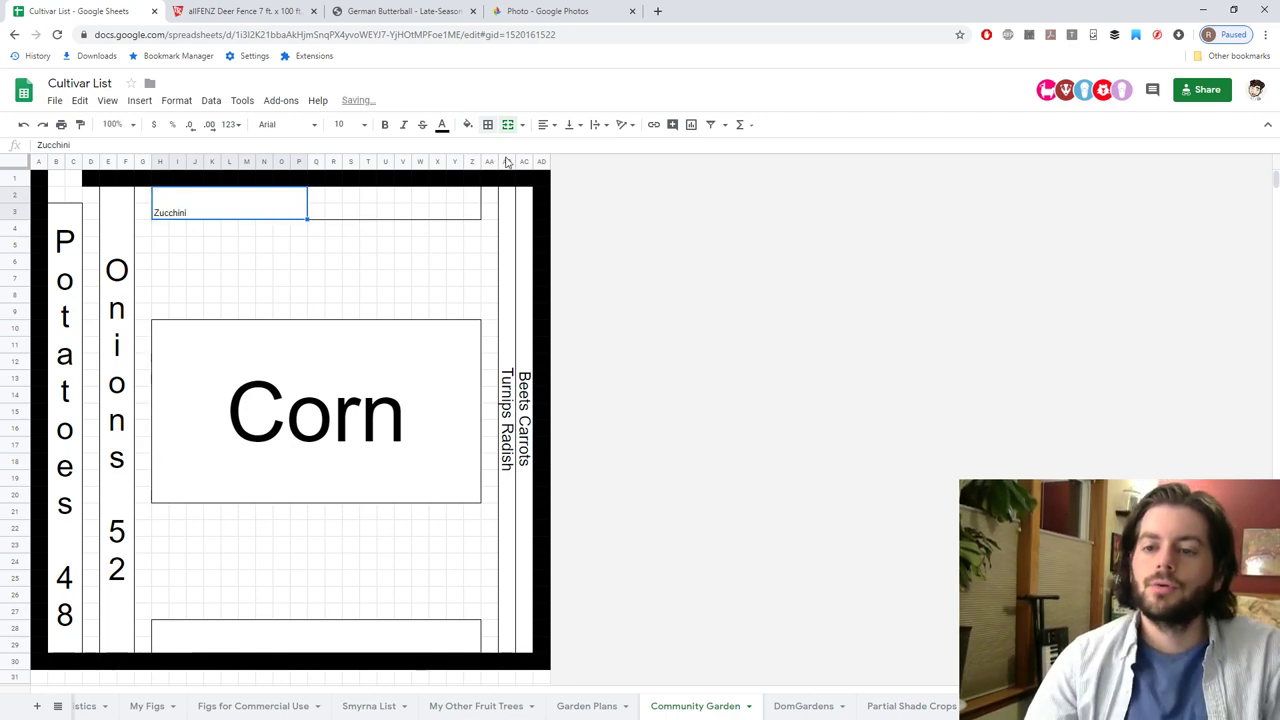
click(543, 124)
click(563, 150)
click(569, 124)
click(589, 150)
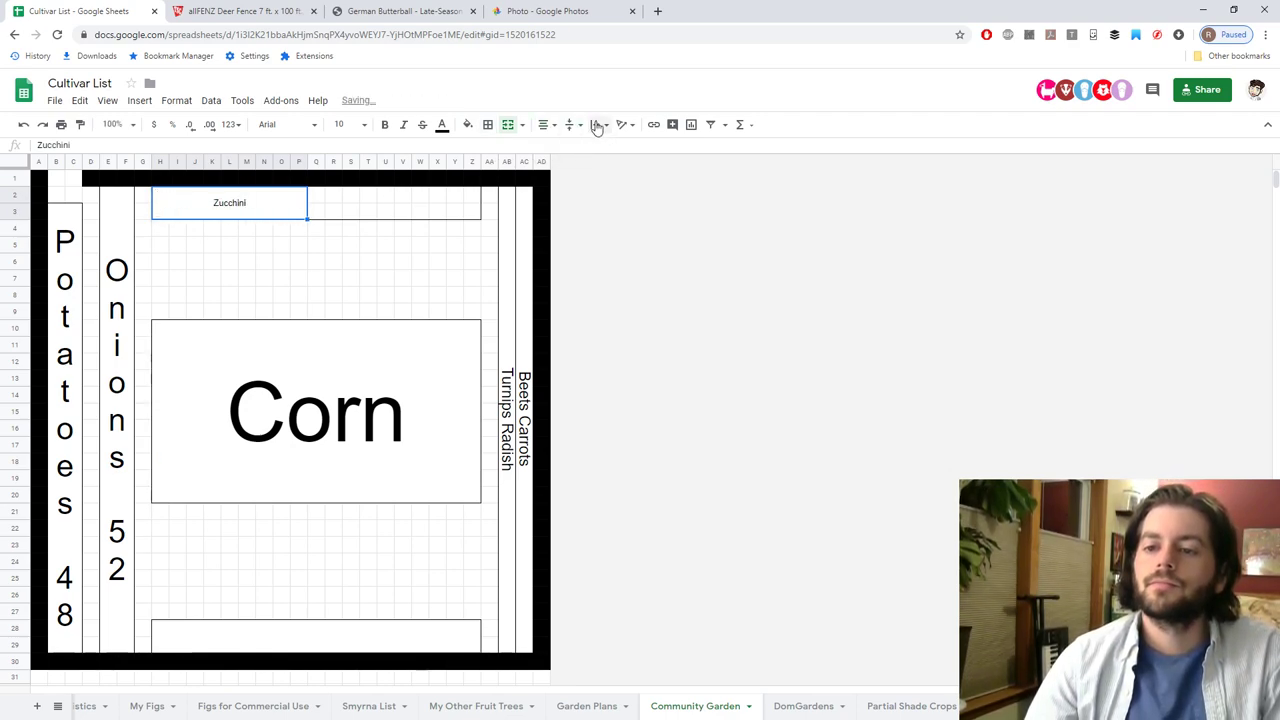
click(597, 124)
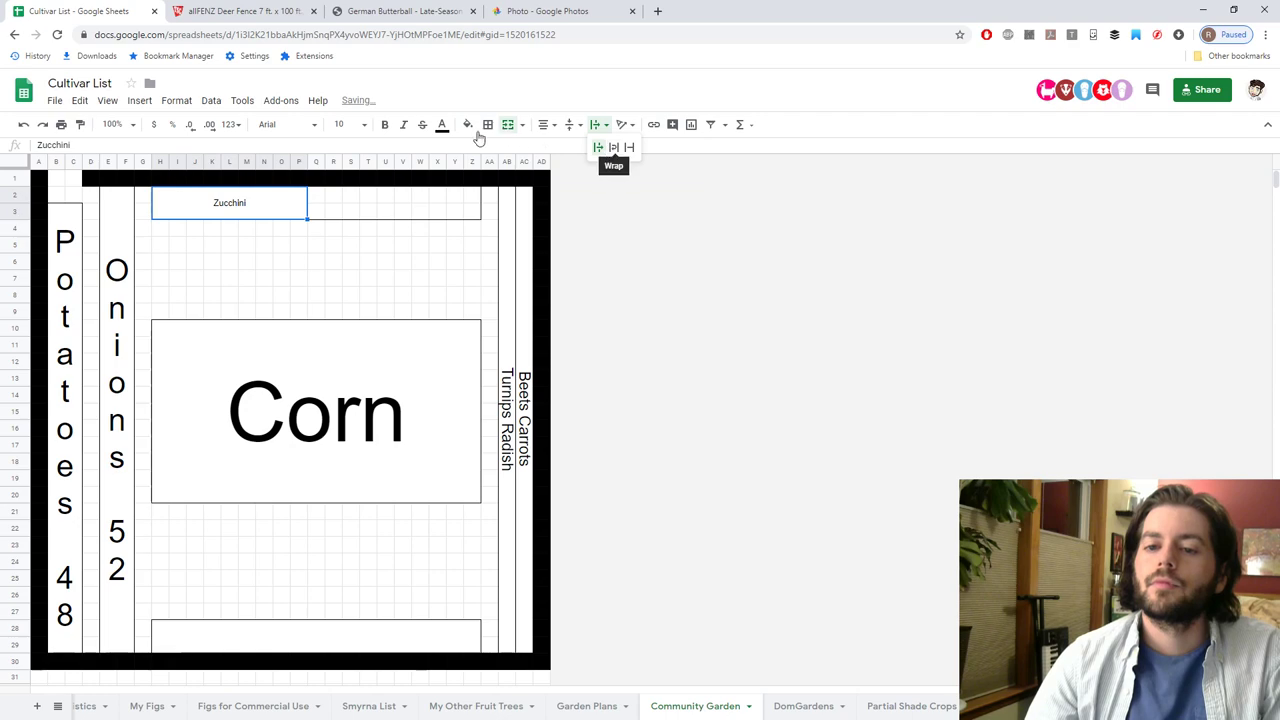
click(362, 124)
click(343, 341)
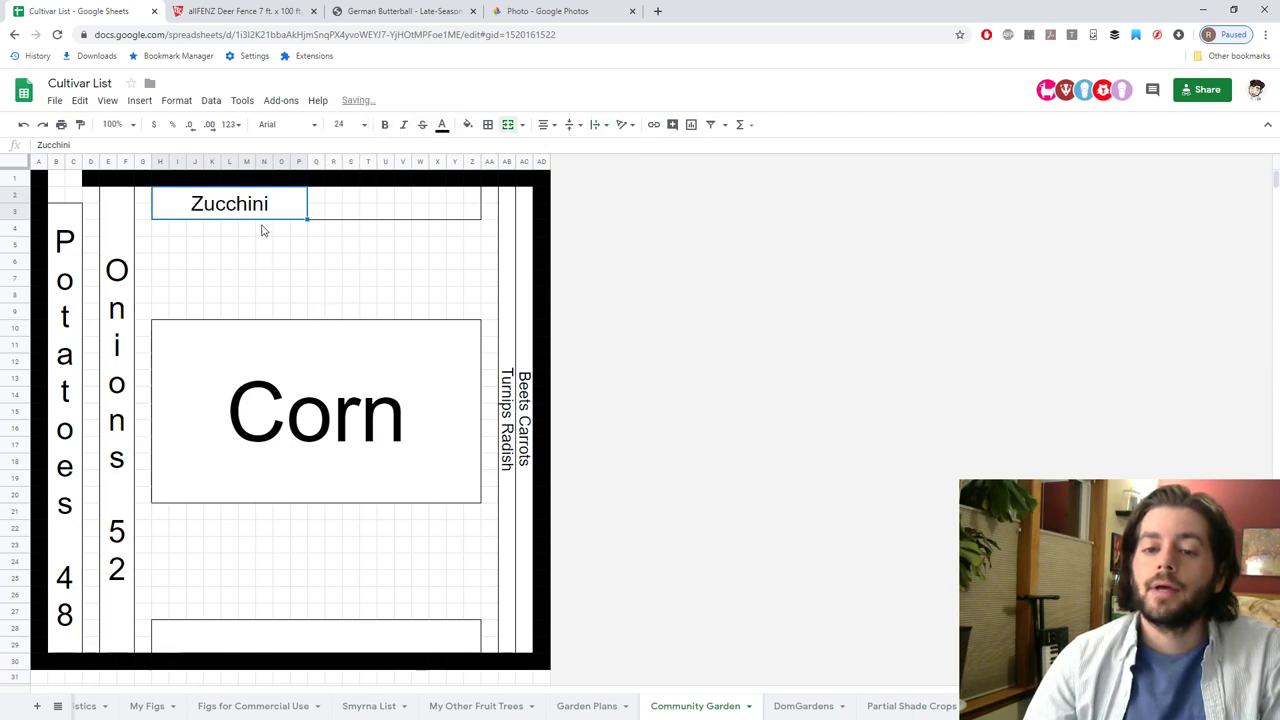
text(P)
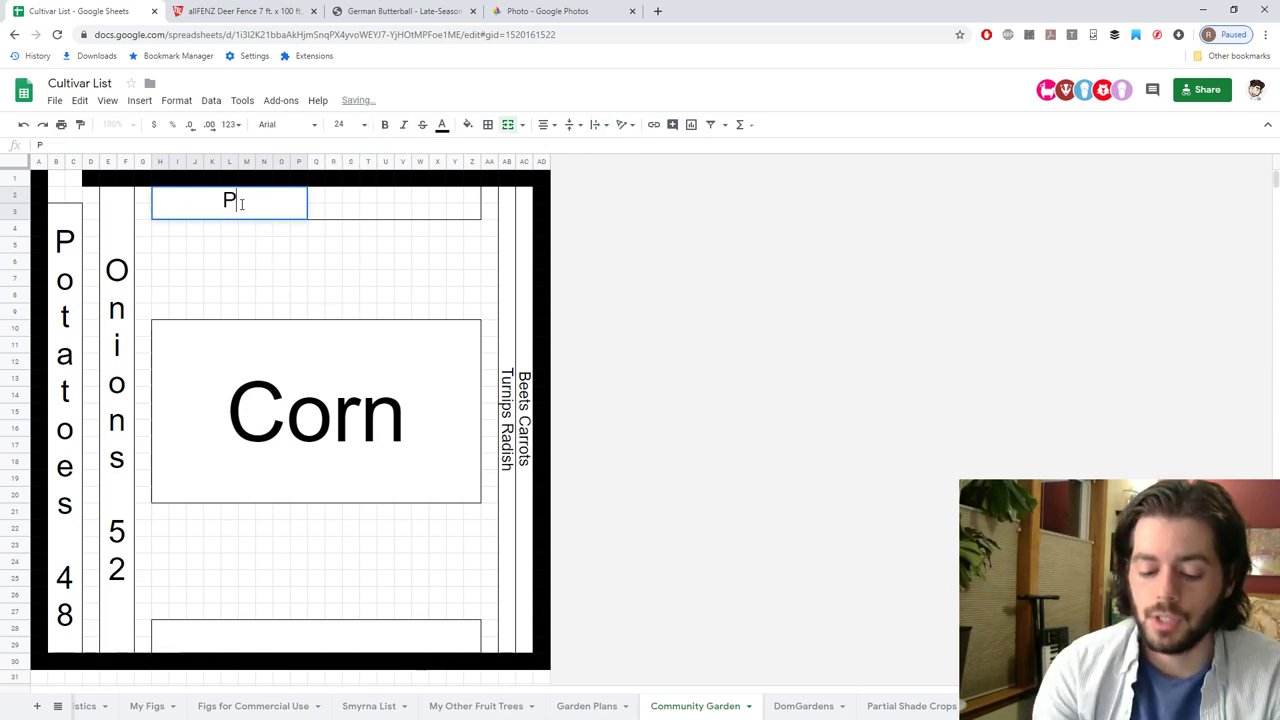
text(attypan)
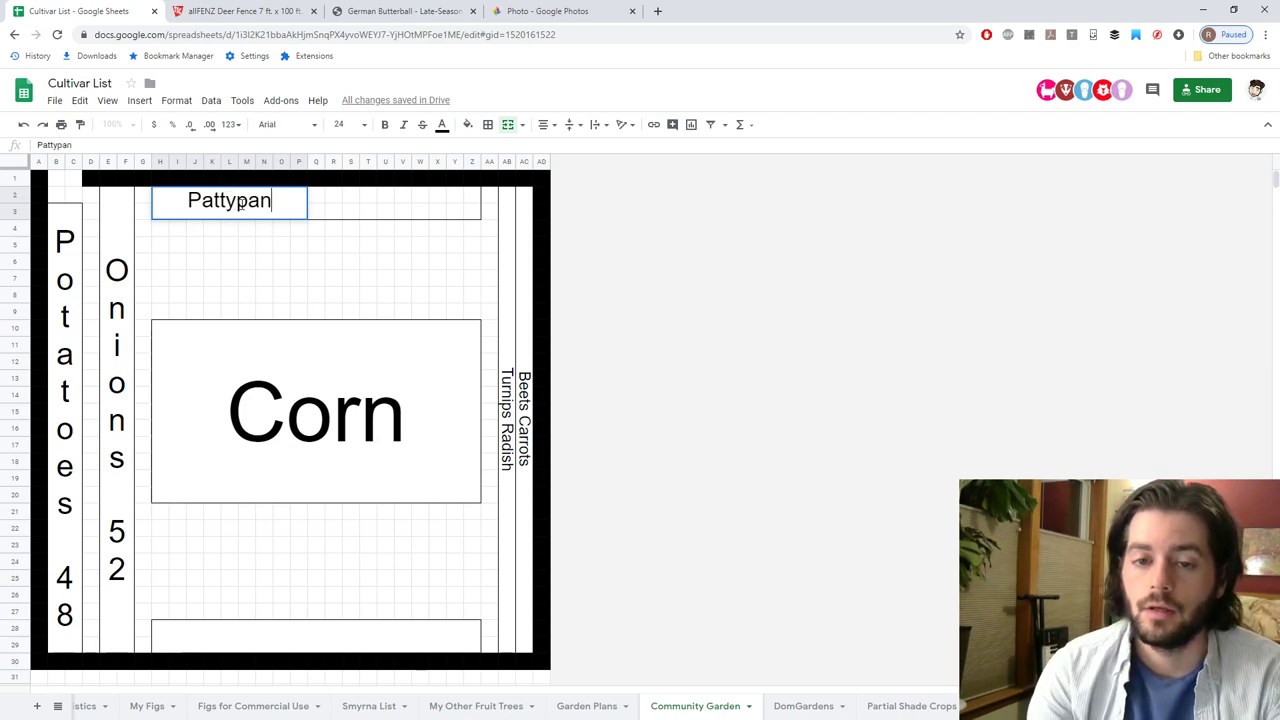
key(BackSpace)
key(BackSpace)
key(BackSpace)
key(BackSpace)
key(BackSpace)
key(BackSpace)
key(BackSpace)
key(BackSpace)
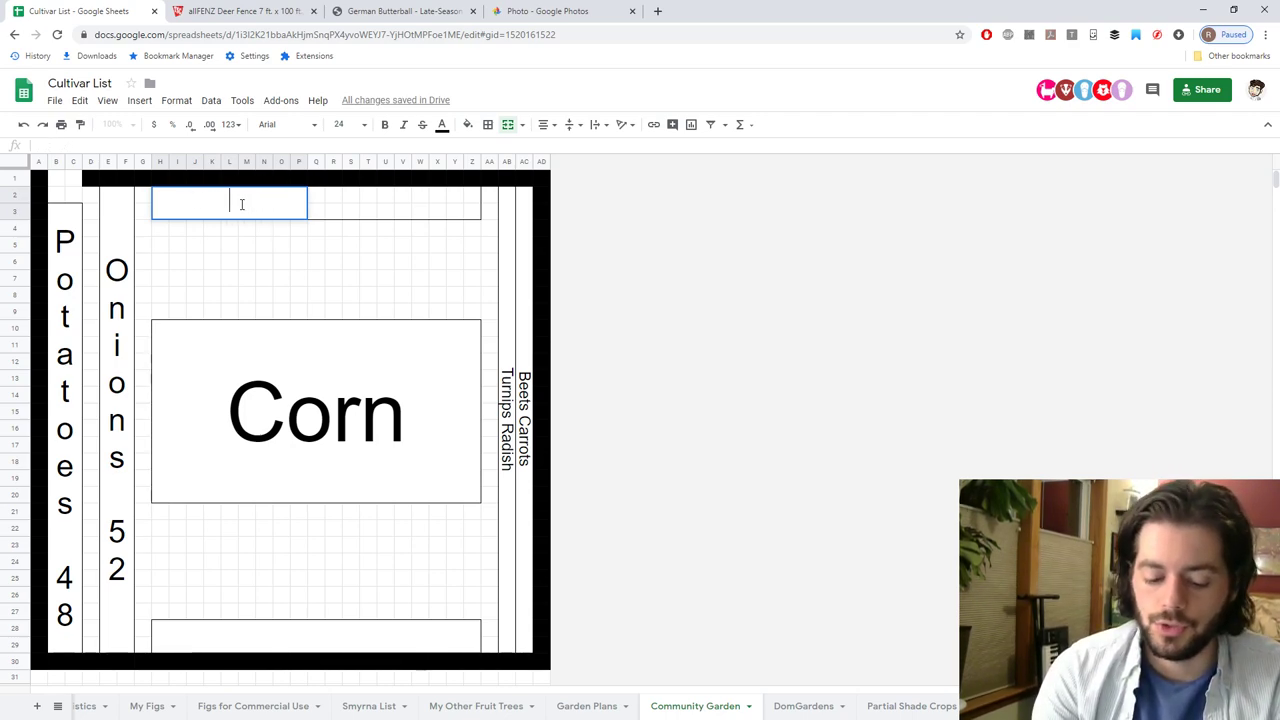
Enter "Zuchini" as the label of the H2:P3 bed.
text(Zuchinni)
key(BackSpace)
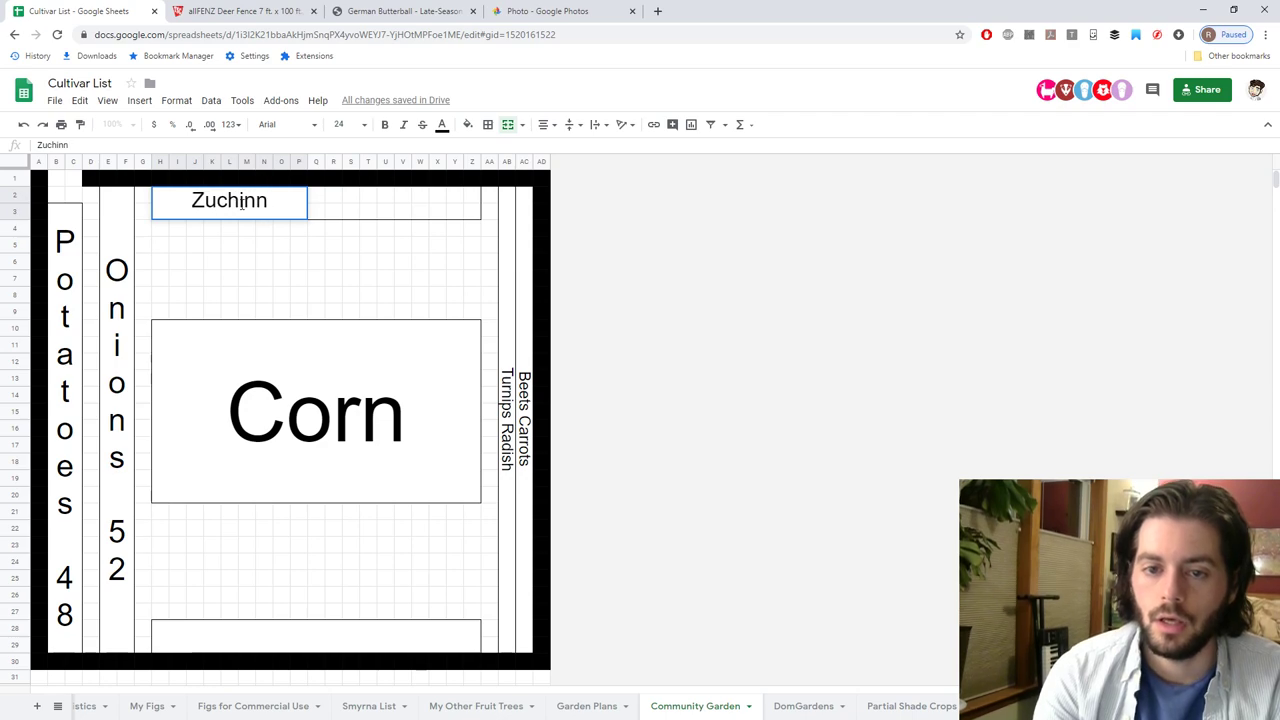
key(BackSpace)
text(i)
key(Return)
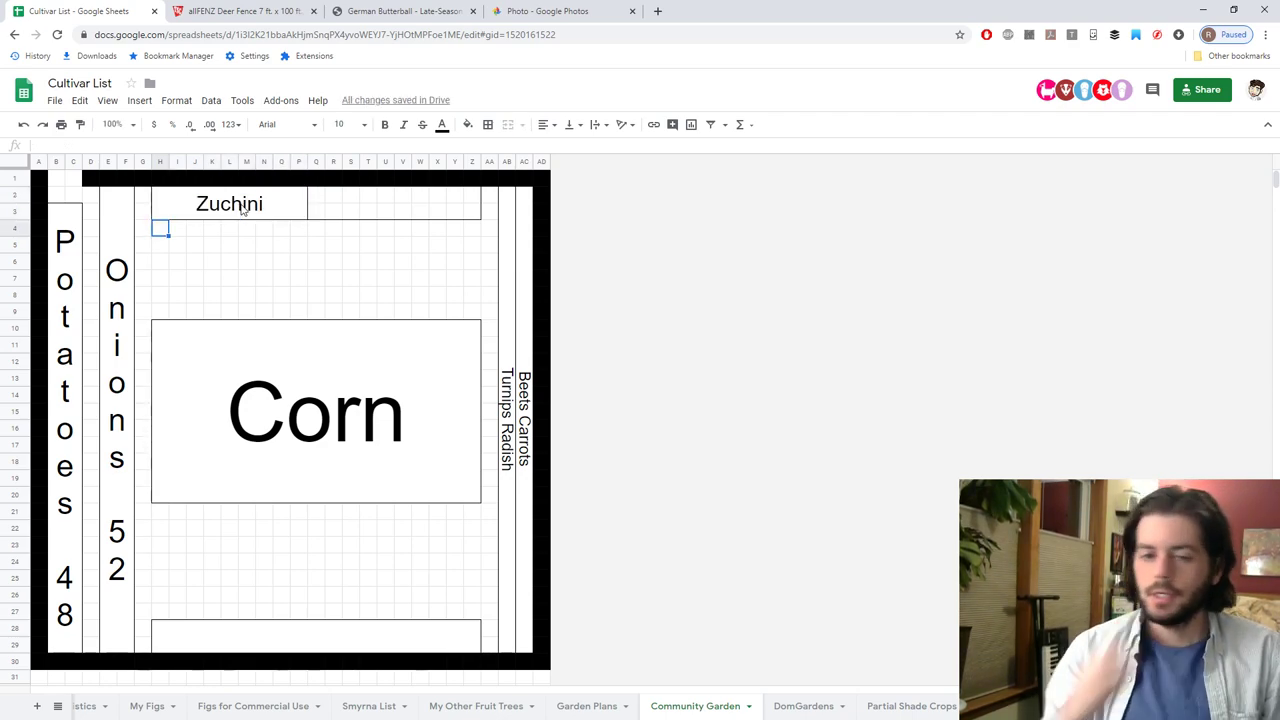
Shorten the Zuchini bed by unmerging it and merging H2:O3 with borders.
drag(316, 196, 460, 216)
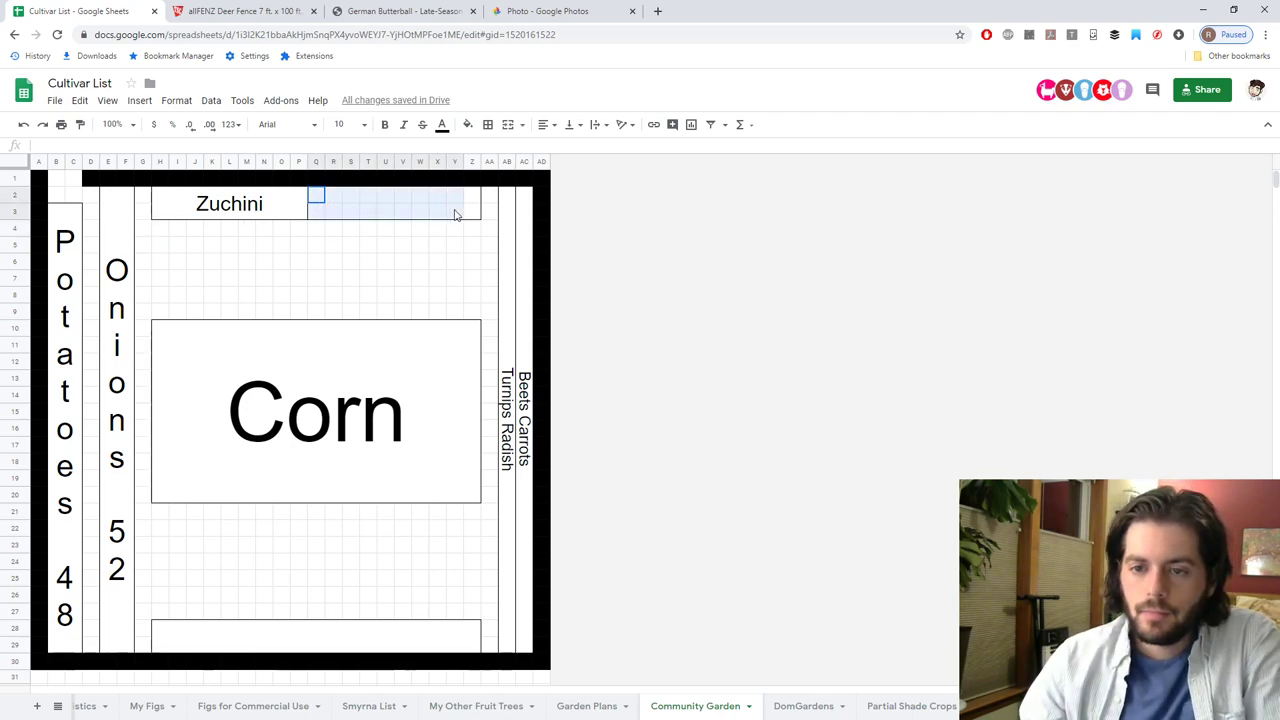
click(164, 210)
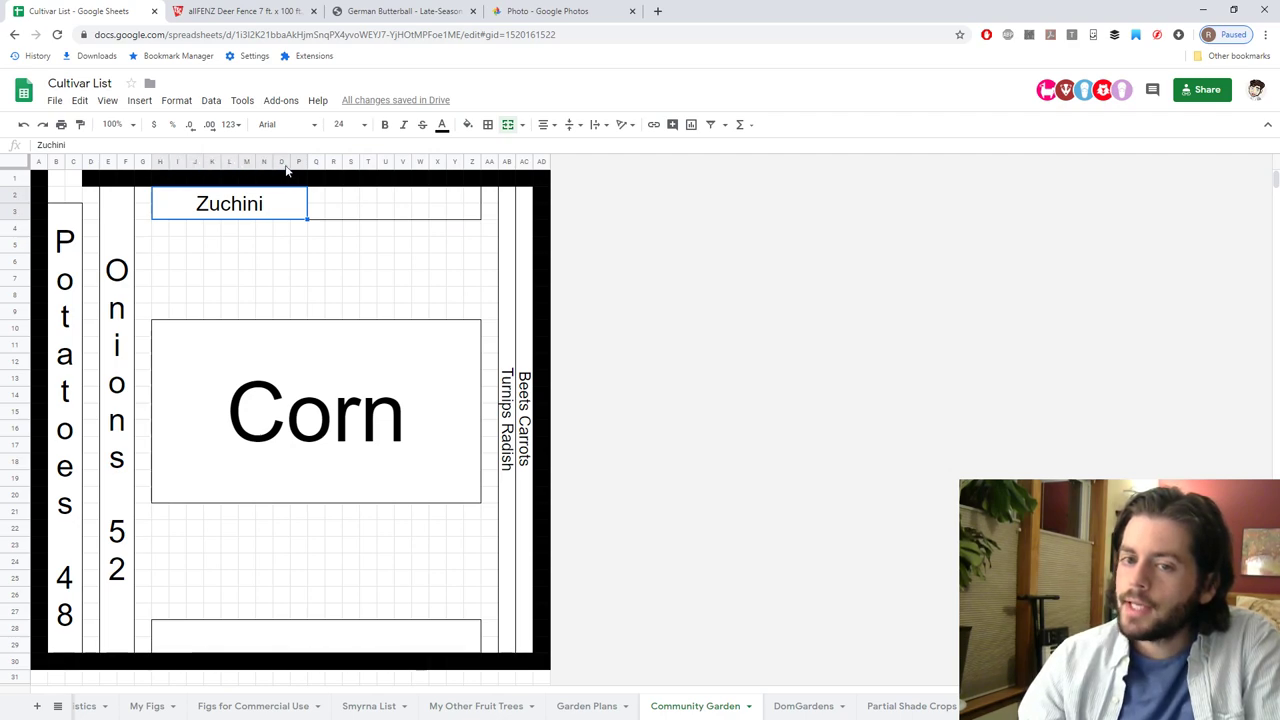
click(509, 127)
drag(176, 206, 279, 215)
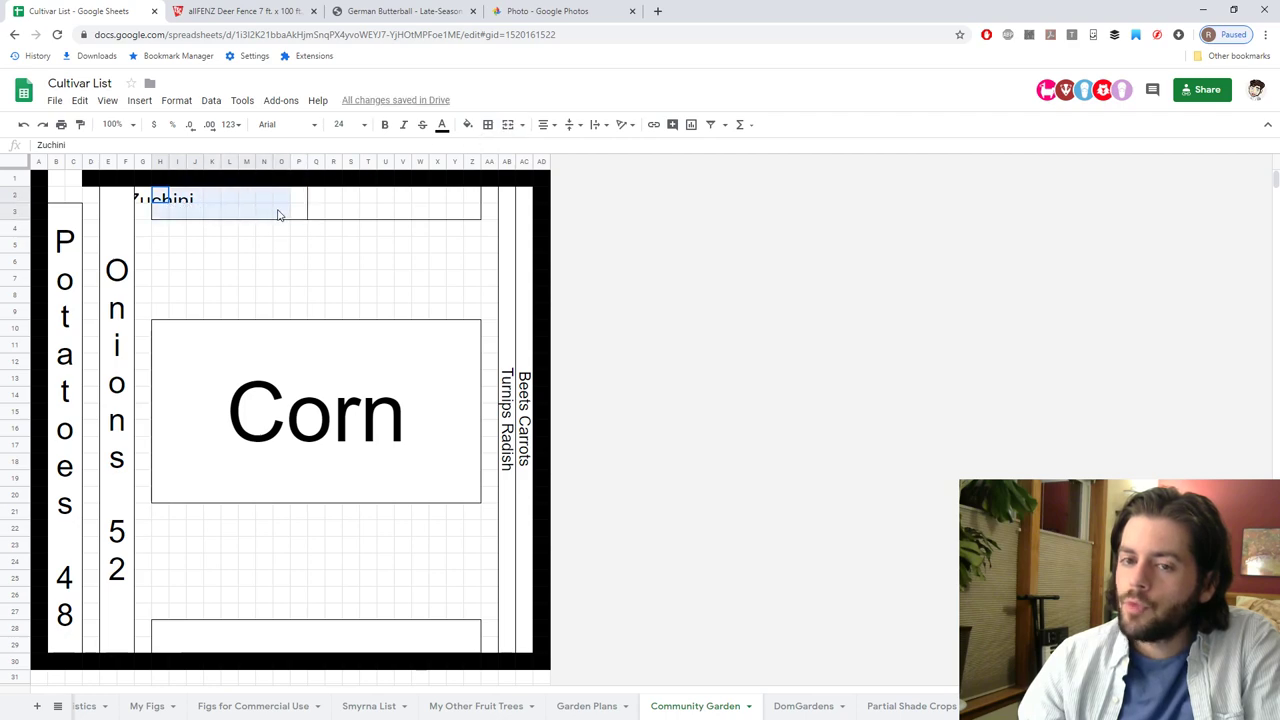
click(508, 124)
click(488, 124)
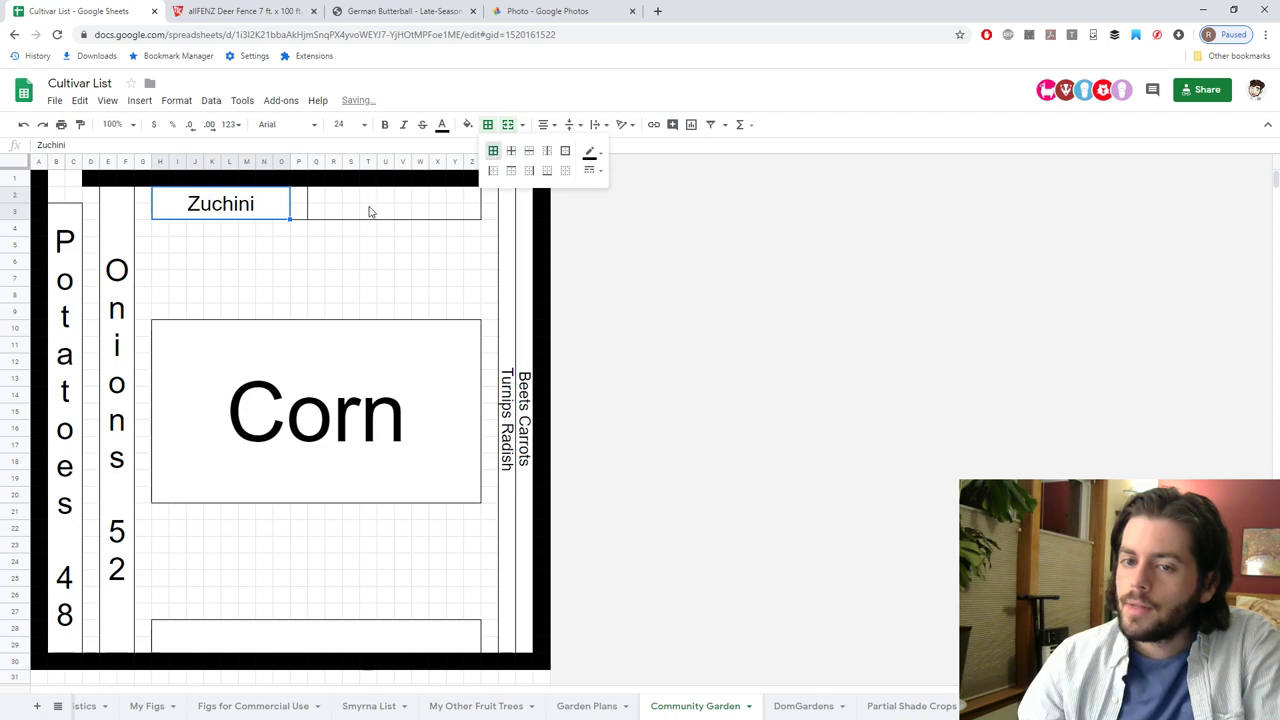
Merge the remaining cells P2:Z3 beside the Zuchini bed into one bordered bed.
drag(300, 204, 464, 219)
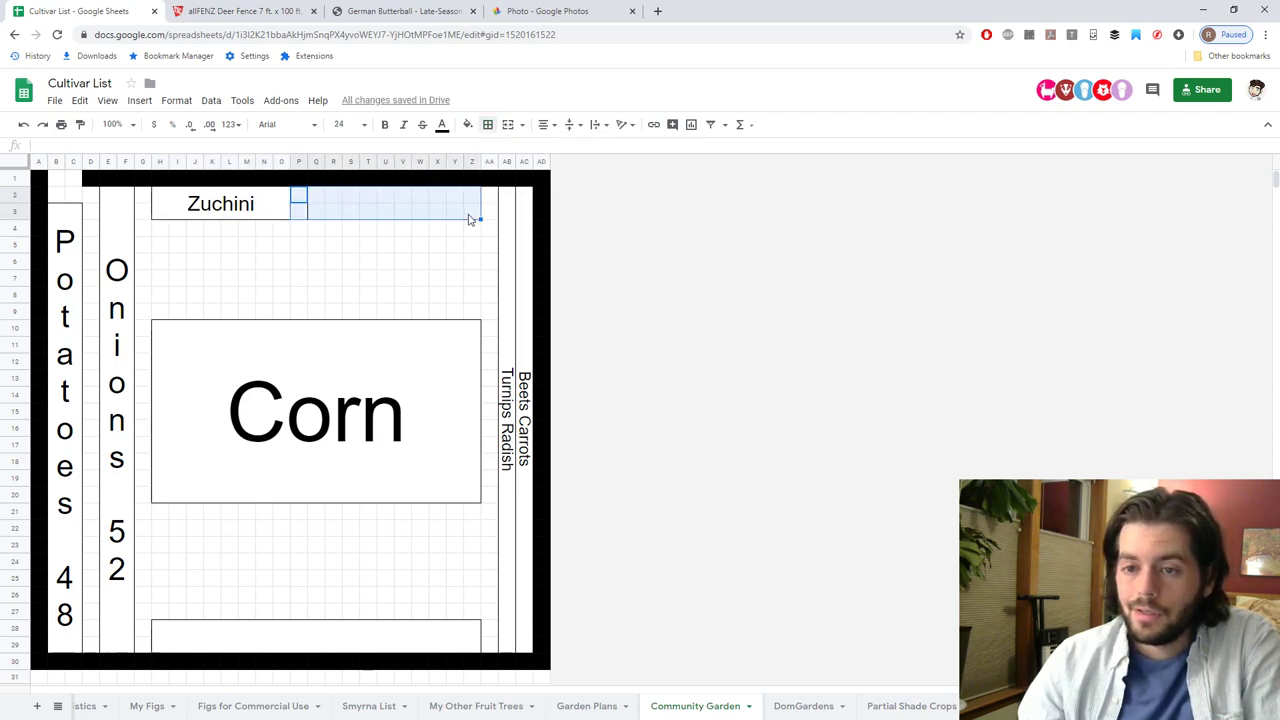
click(508, 124)
click(488, 124)
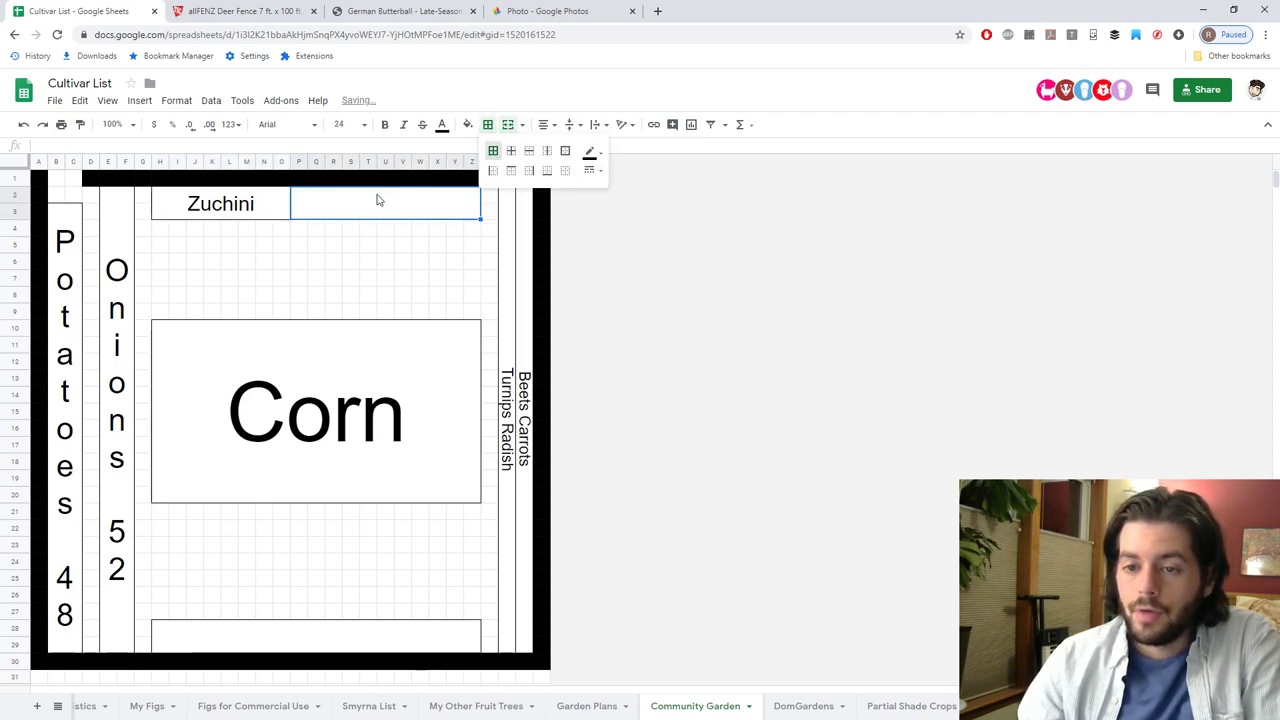
click(378, 201)
click(236, 208)
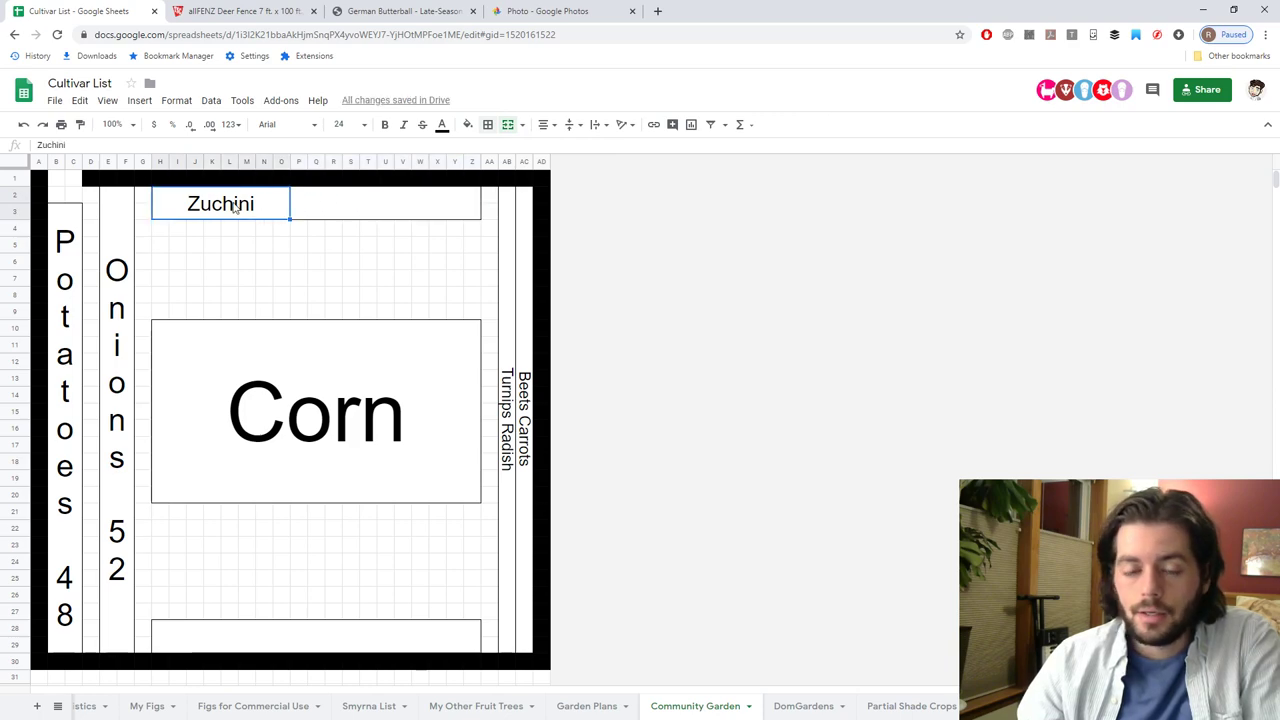
click(329, 207)
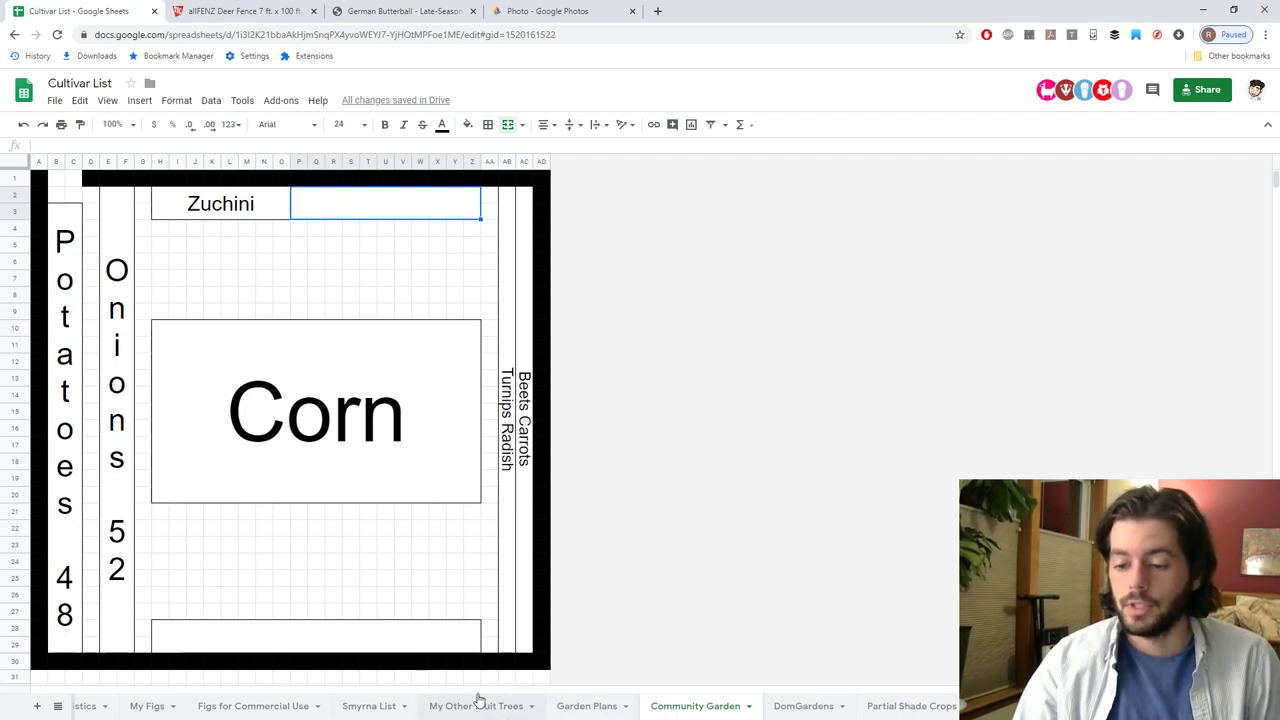
Look at the Garden Plans sheet and examine the open areas above and below the Corn bed in Community Garden.
click(590, 706)
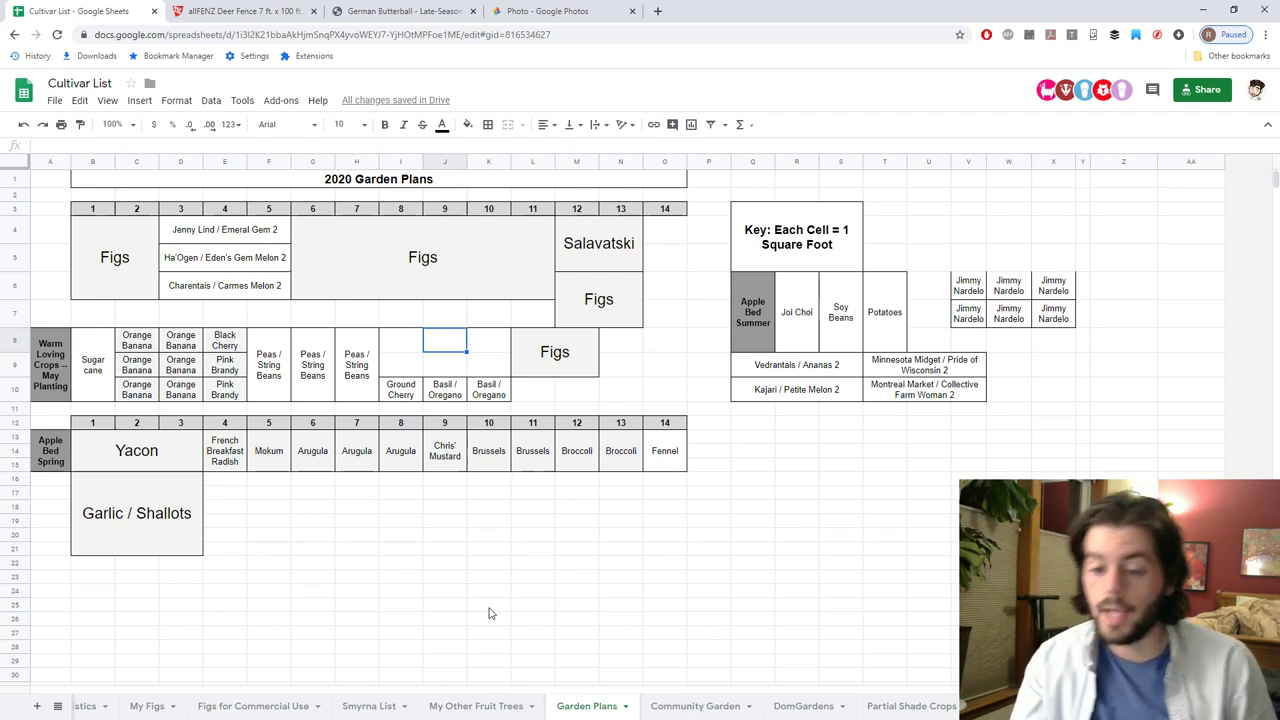
click(736, 707)
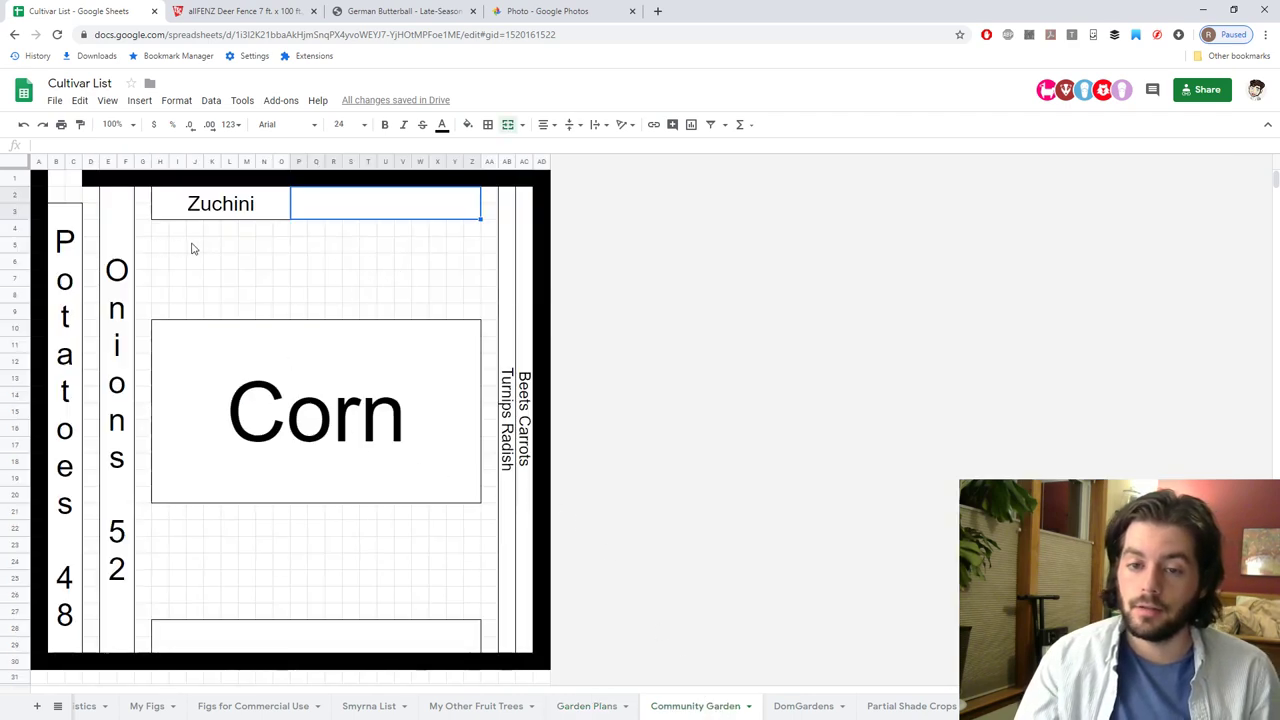
drag(194, 245, 478, 301)
click(296, 262)
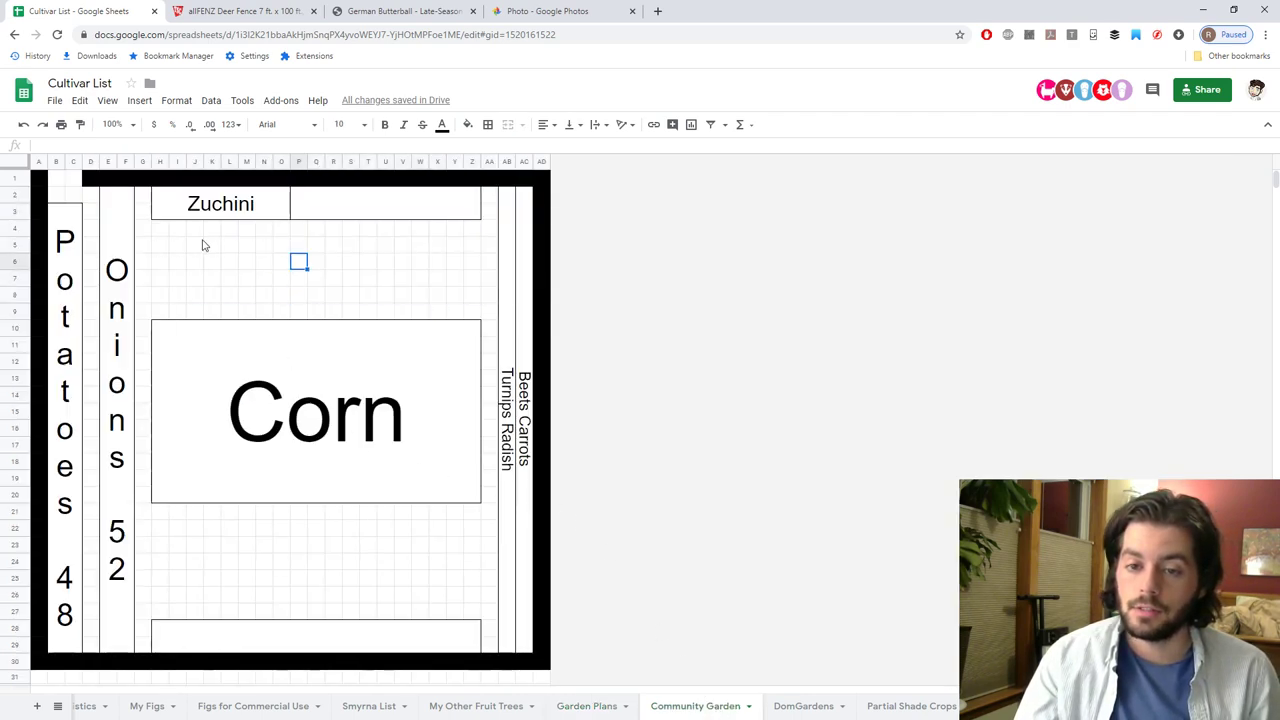
drag(194, 230, 478, 318)
drag(160, 512, 466, 617)
drag(196, 248, 411, 586)
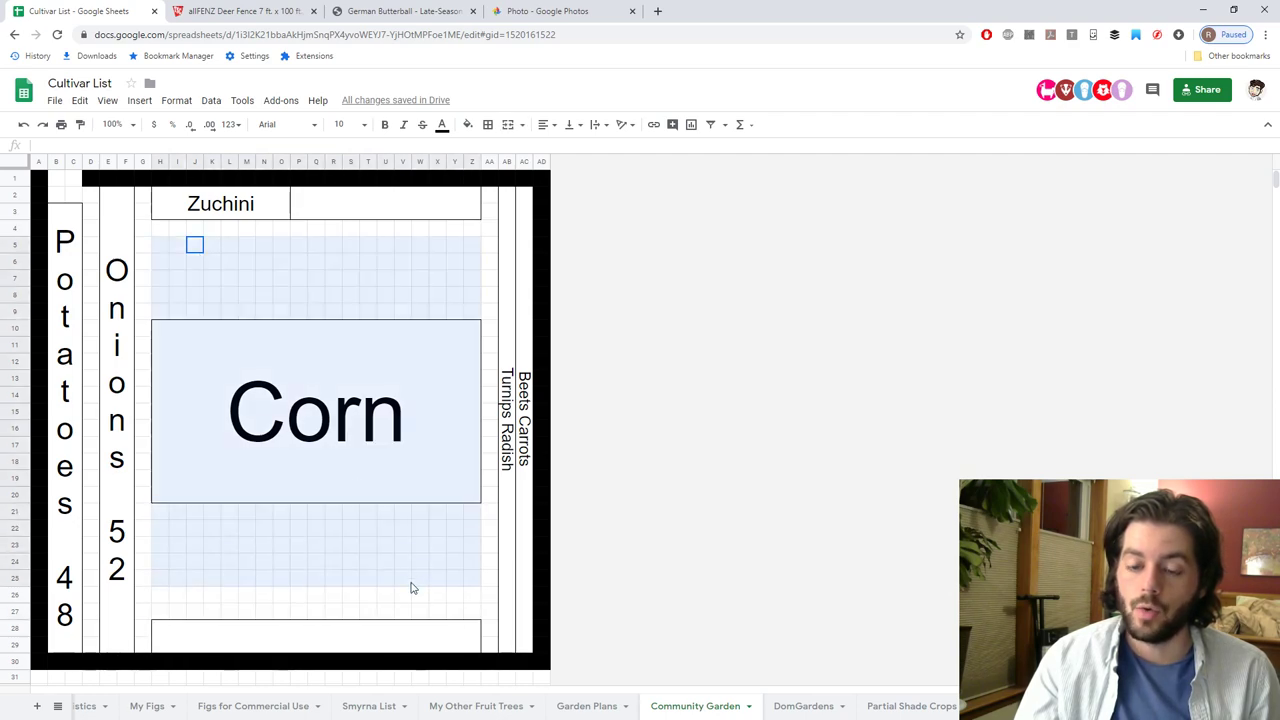
click(403, 546)
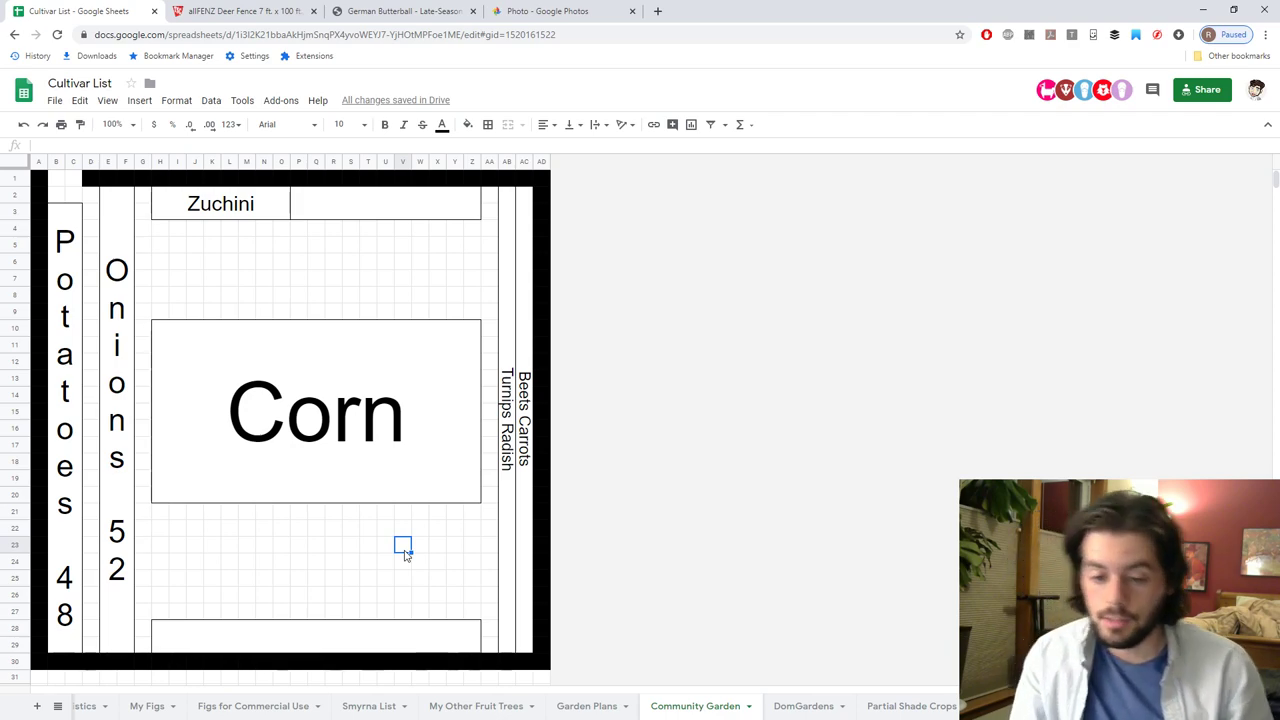
drag(160, 516, 466, 611)
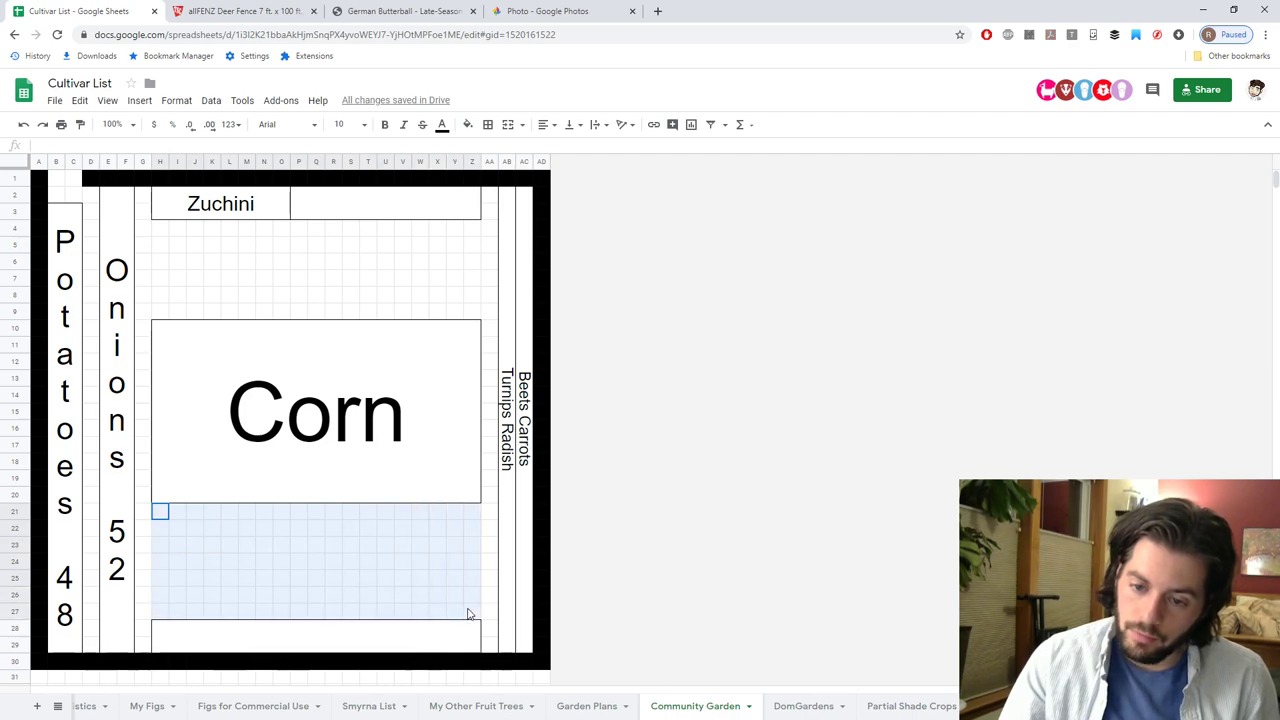
click(368, 579)
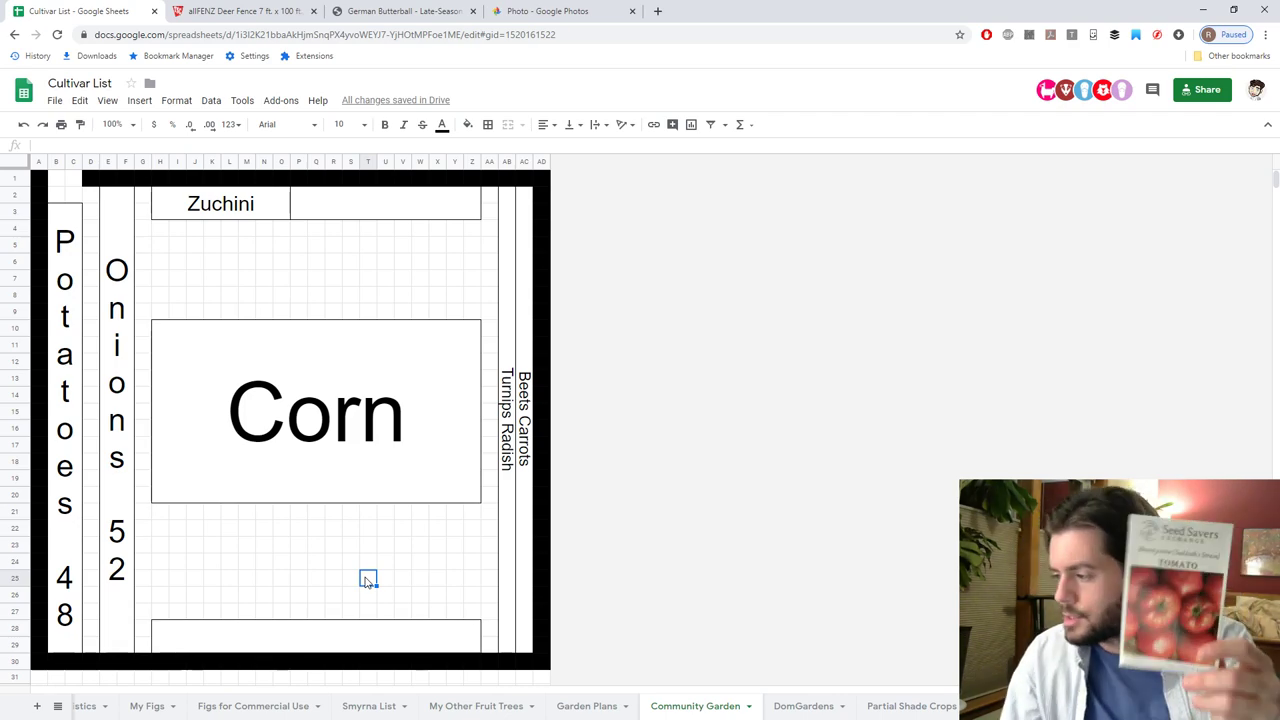
Move the six Jimmy Nardello cells V6:X7 from the Garden Plans sheet into the bed beside Zuchini in Community Garden.
click(587, 706)
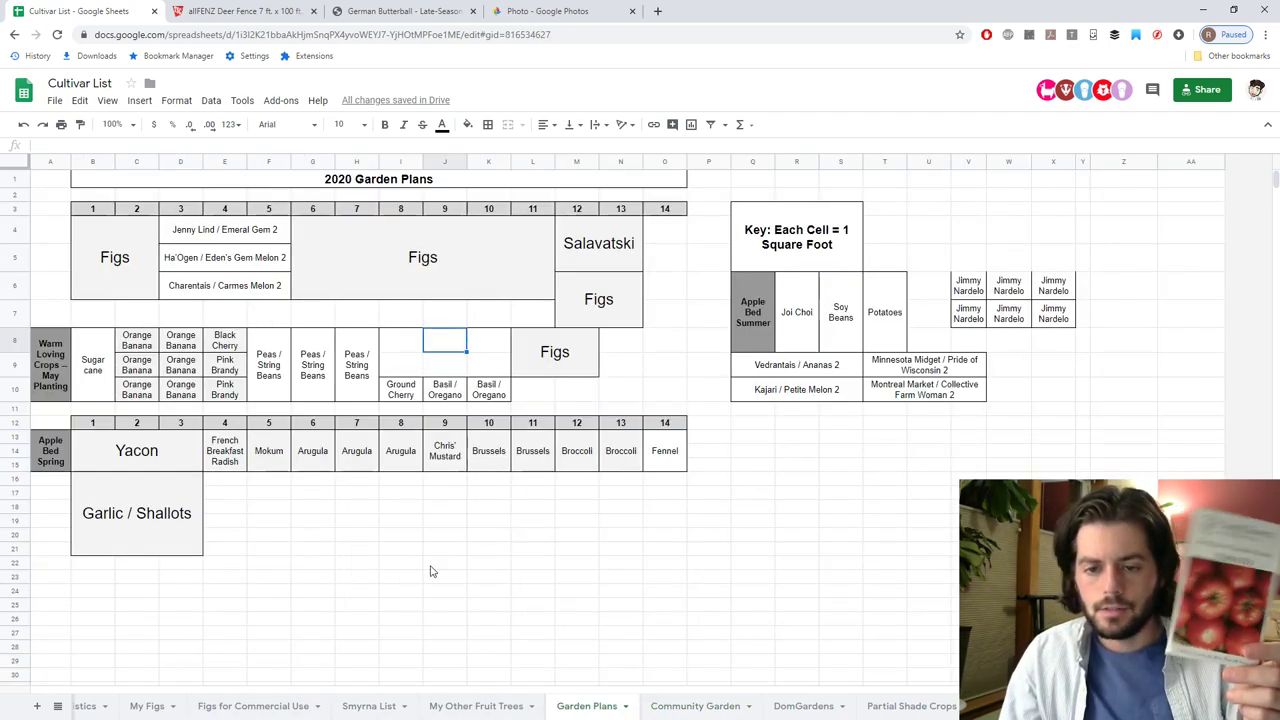
click(213, 392)
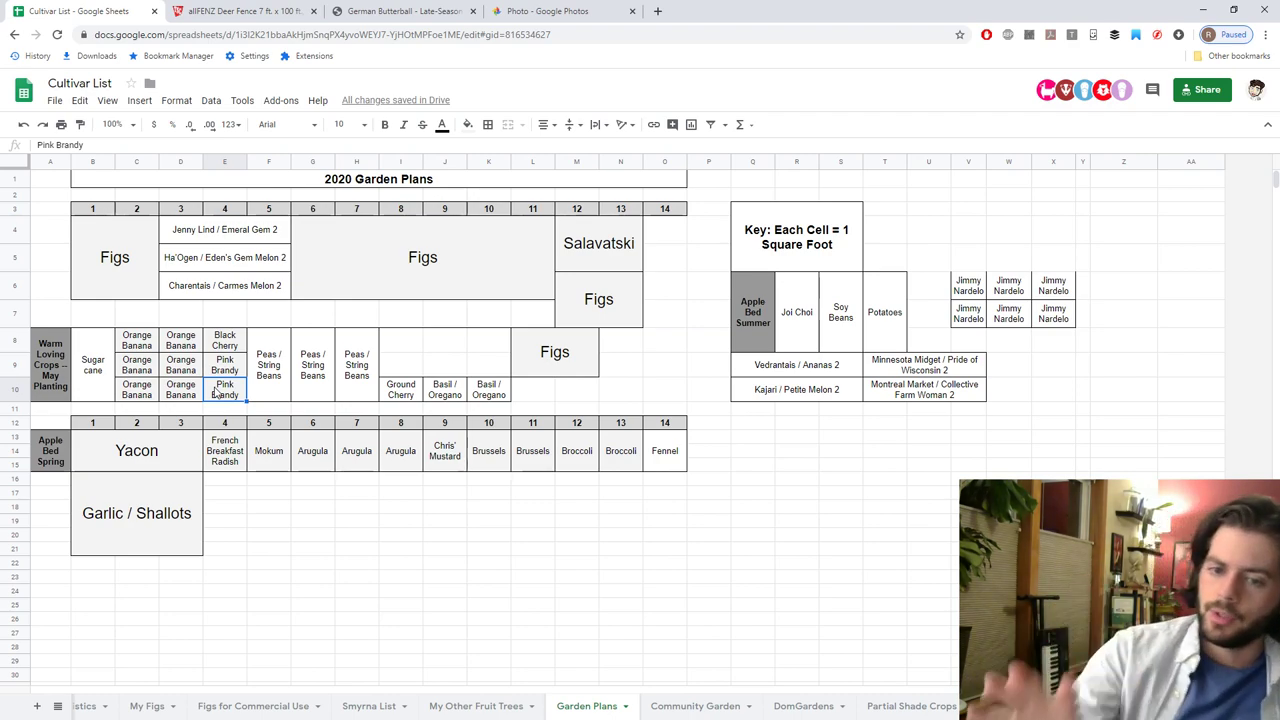
click(420, 352)
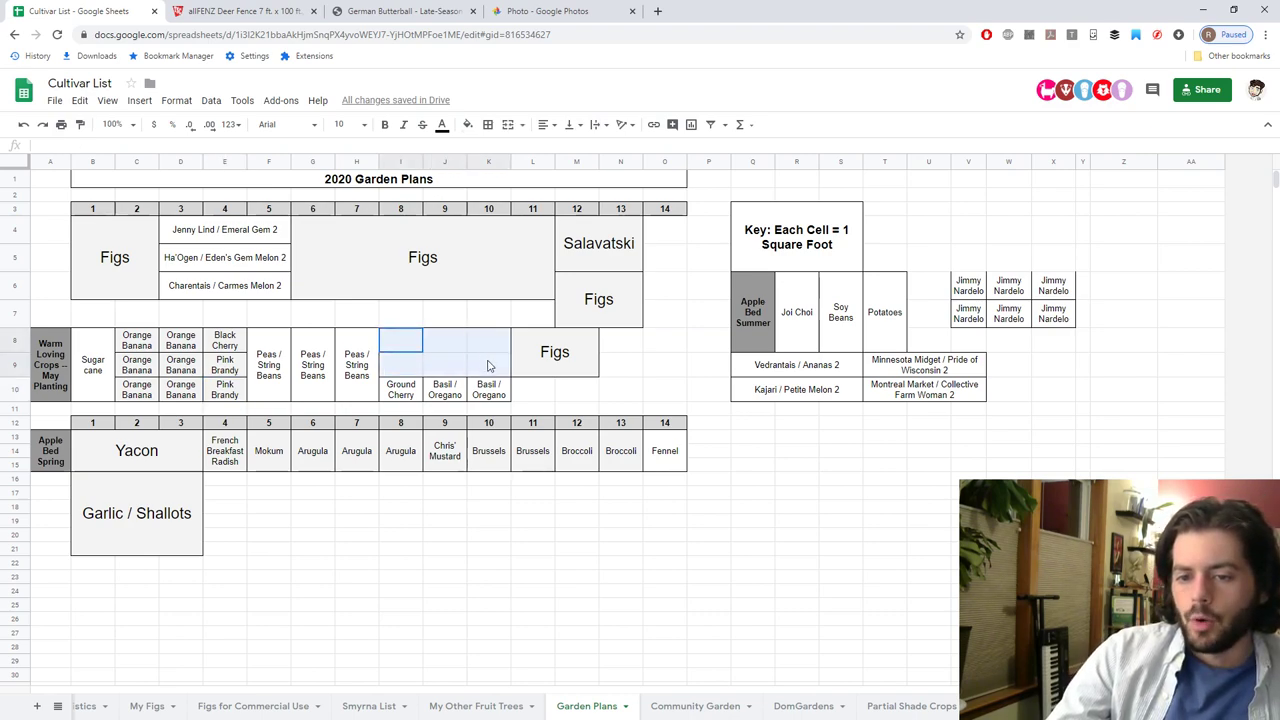
drag(970, 290, 1045, 320)
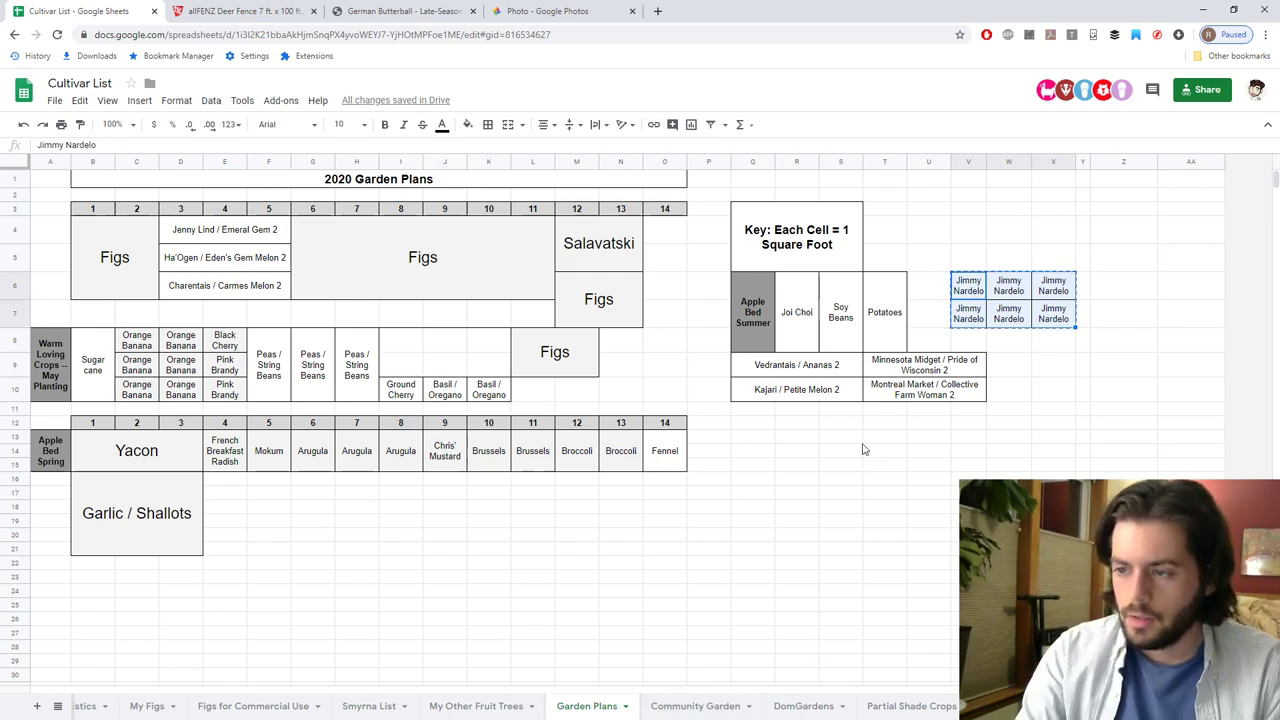
click(500, 708)
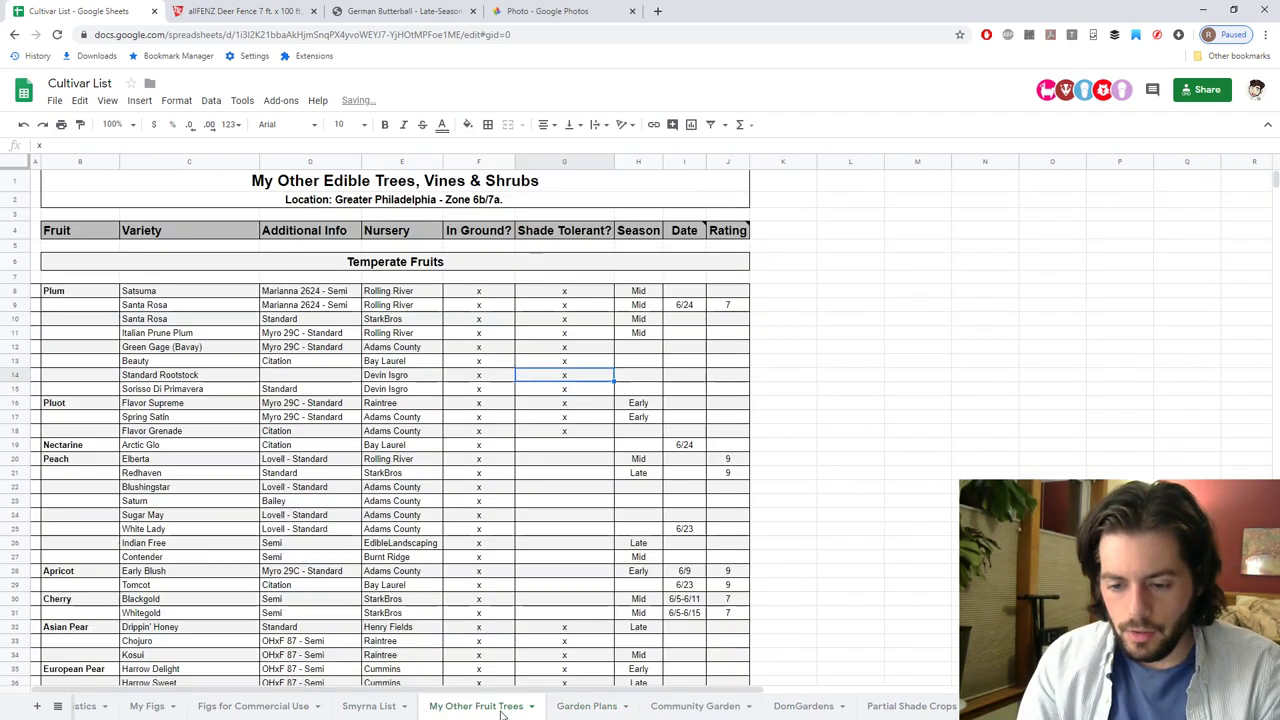
click(730, 708)
click(772, 707)
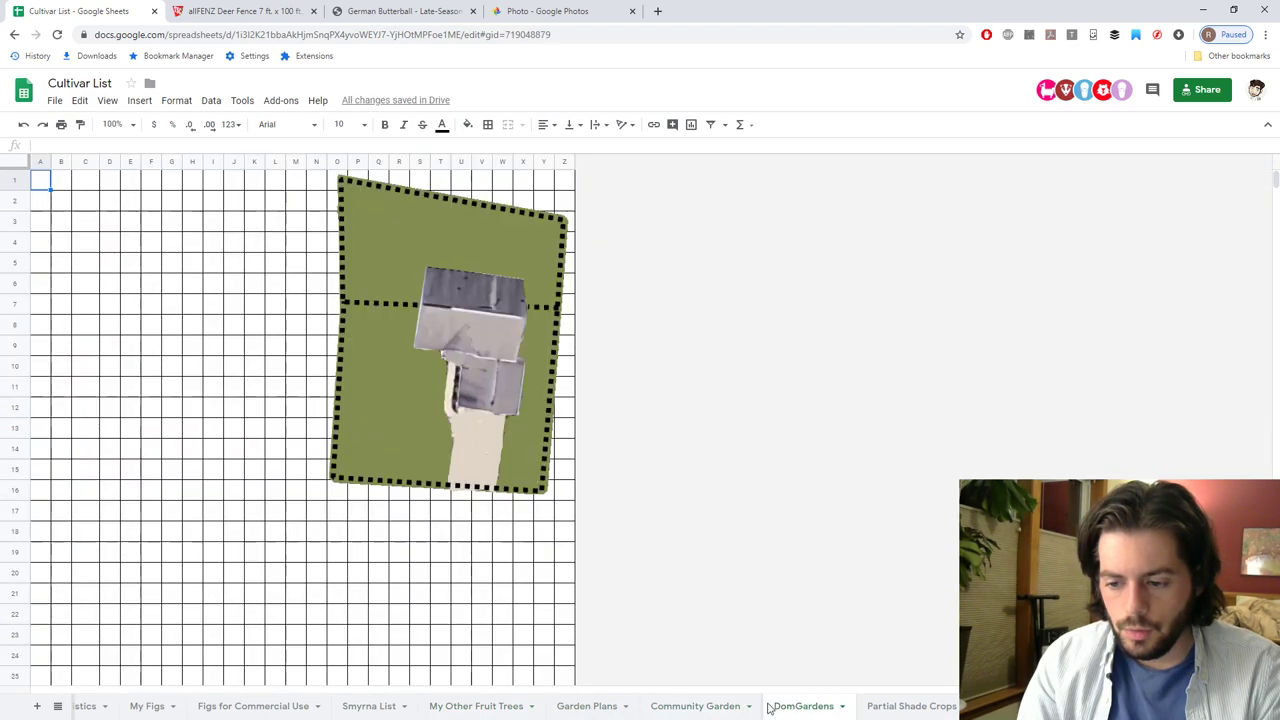
click(695, 706)
click(363, 209)
text(Jimmy Nardello	Jimmy Nardello	Jimmy Nardello Jimmy Nardello	Jimmy Nardello	Jimmy Nardello)
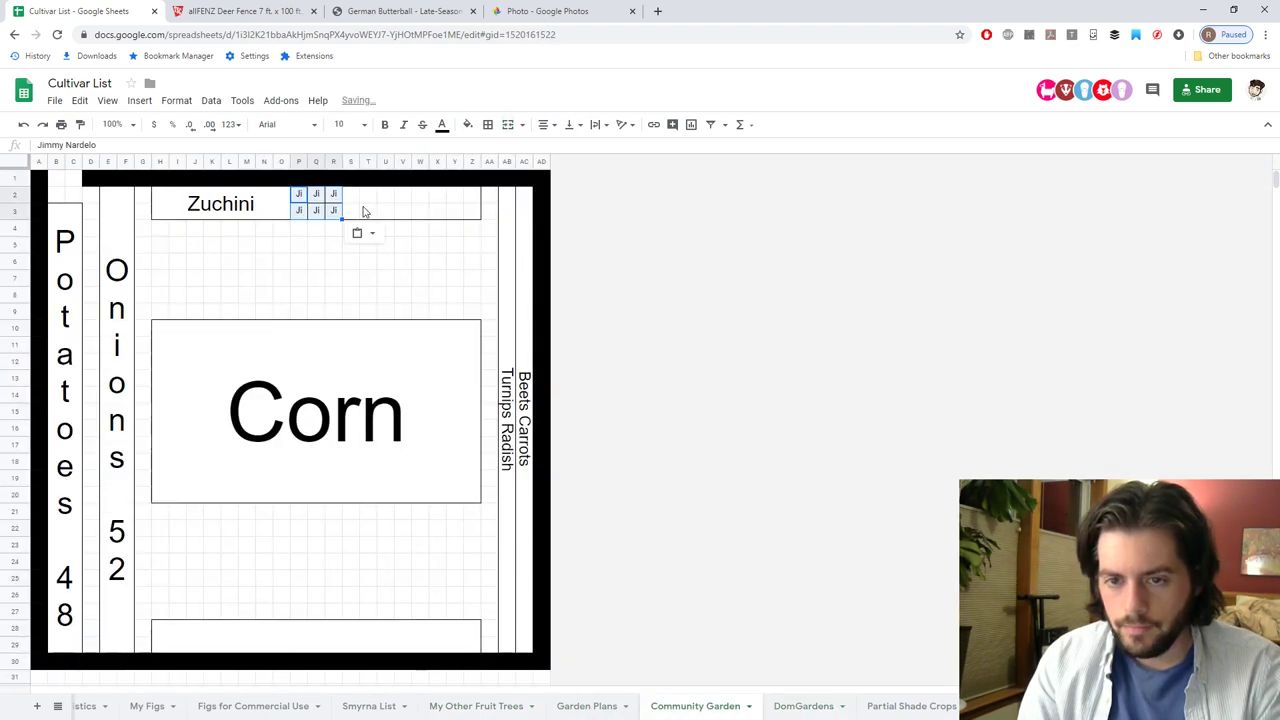
Merge P2:Z3 beside the Zuchini bed back into a single bed, keeping only the first cell's value.
drag(363, 209, 487, 219)
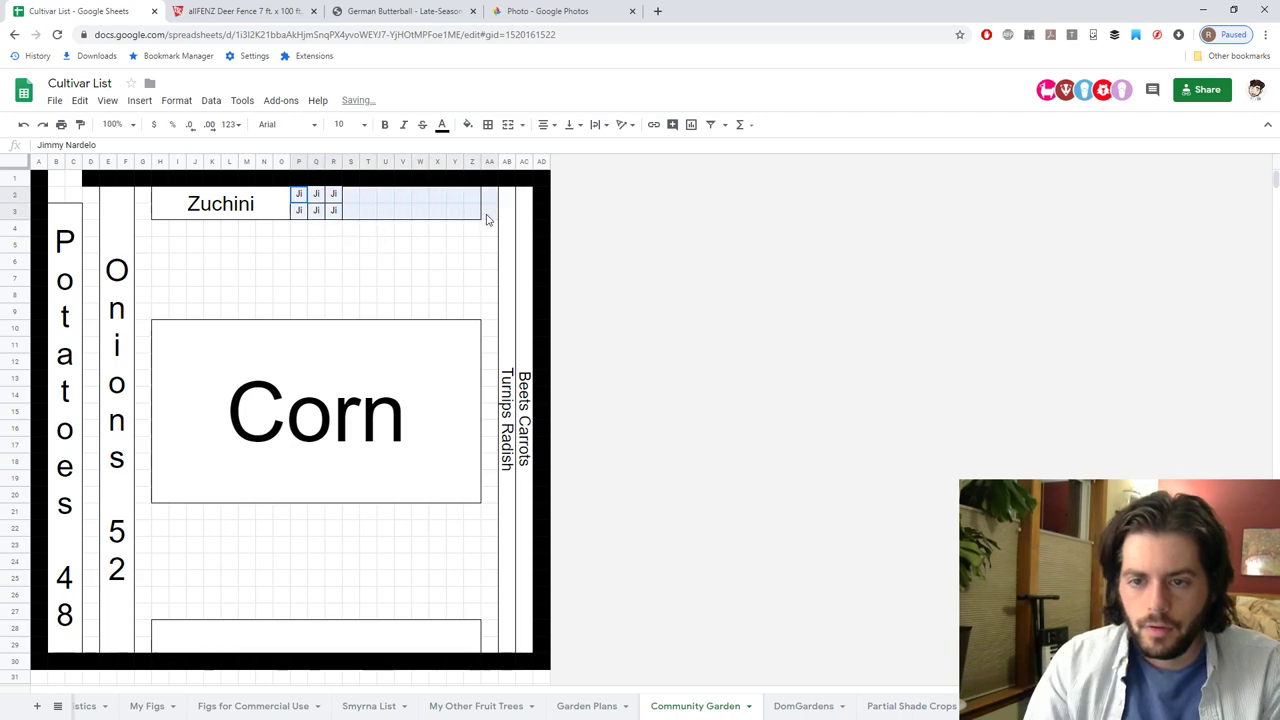
click(508, 124)
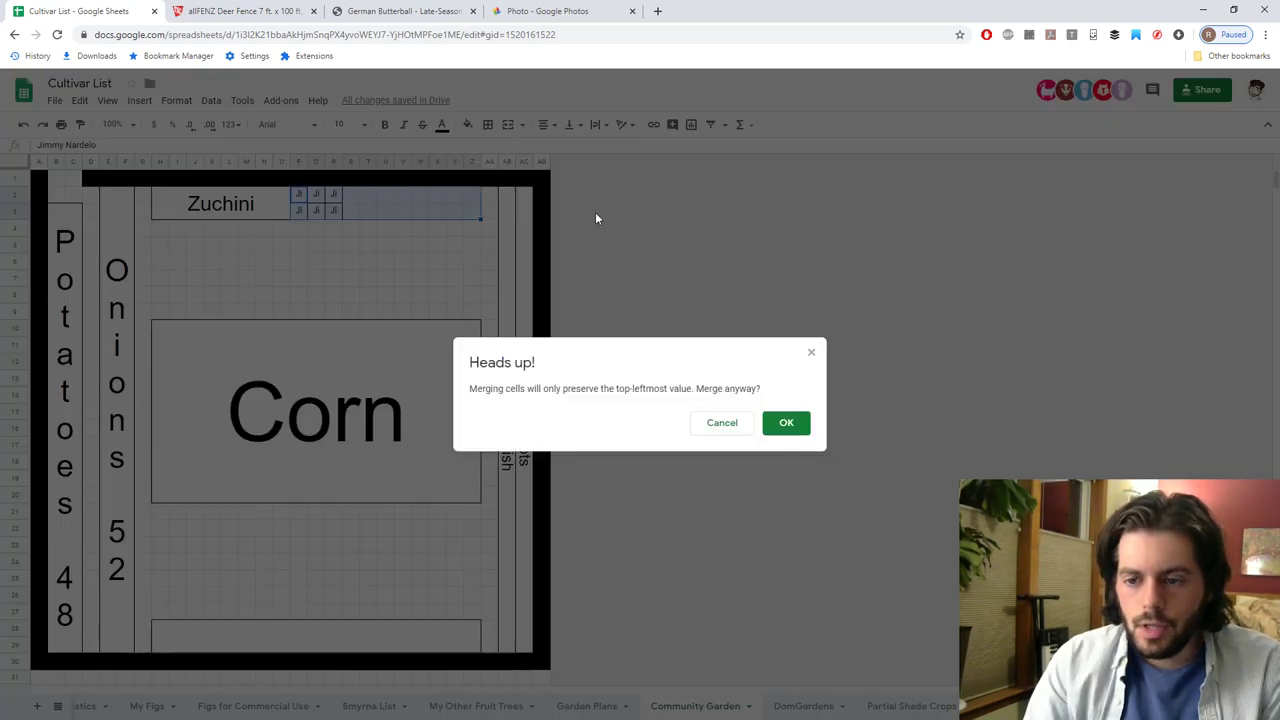
click(786, 424)
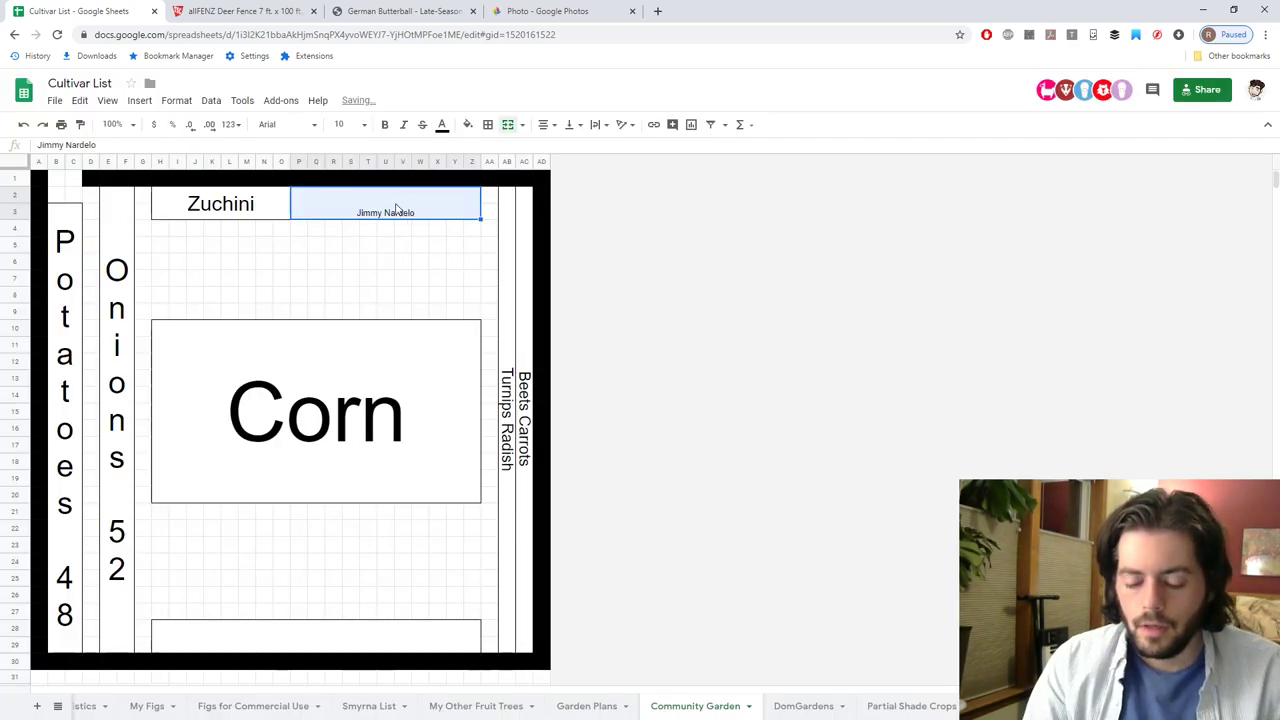
Replace the label of the bed beside Zuchini with "Peppers / Eggplant".
text(Peppers)
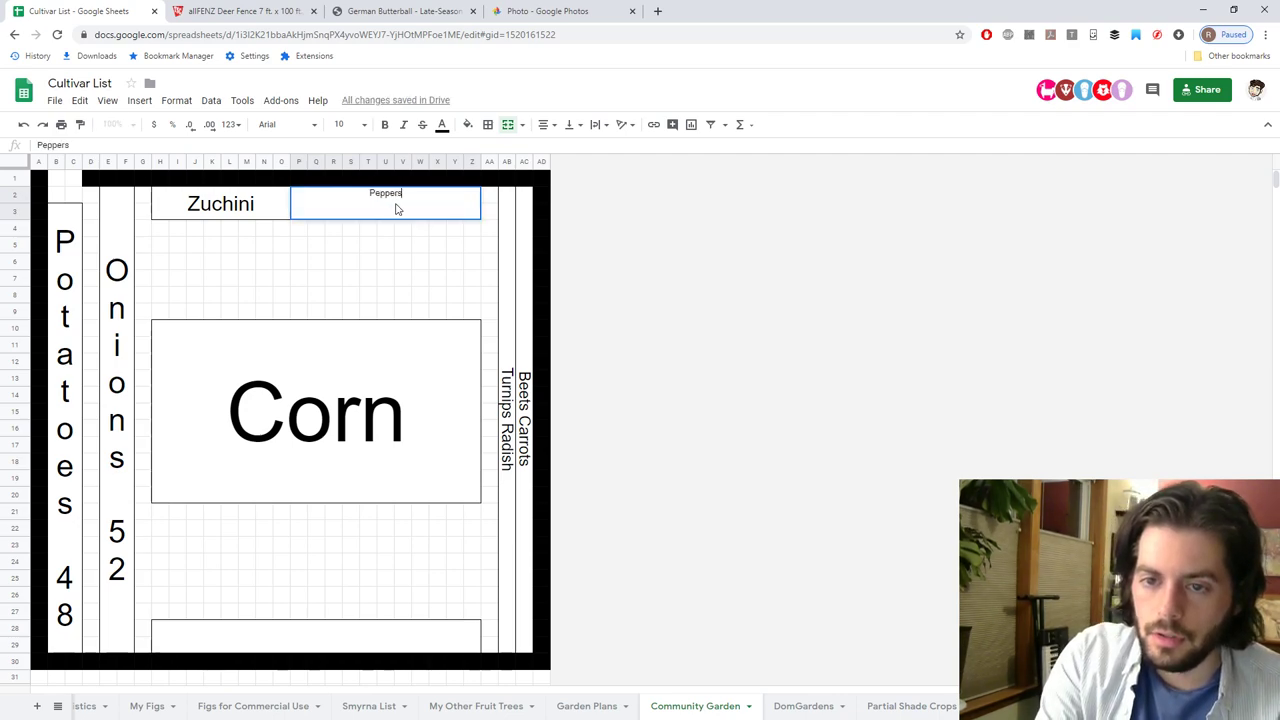
text( / Eggplant)
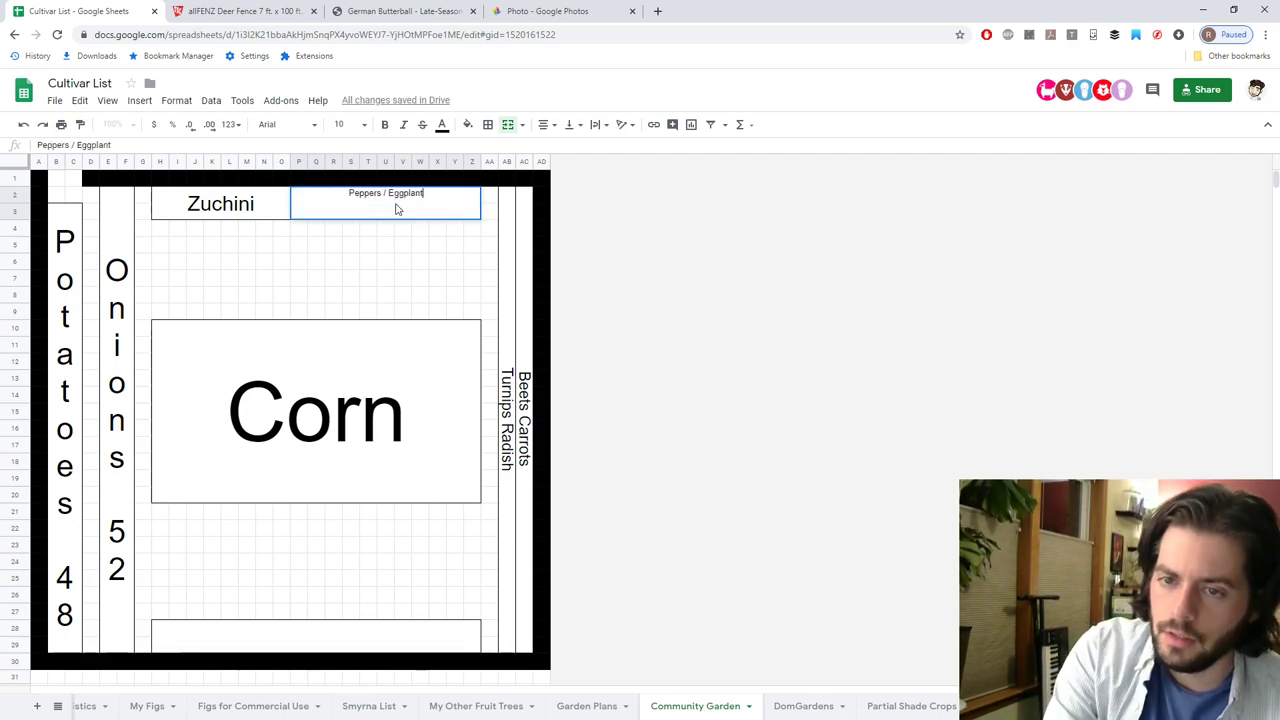
key(Return)
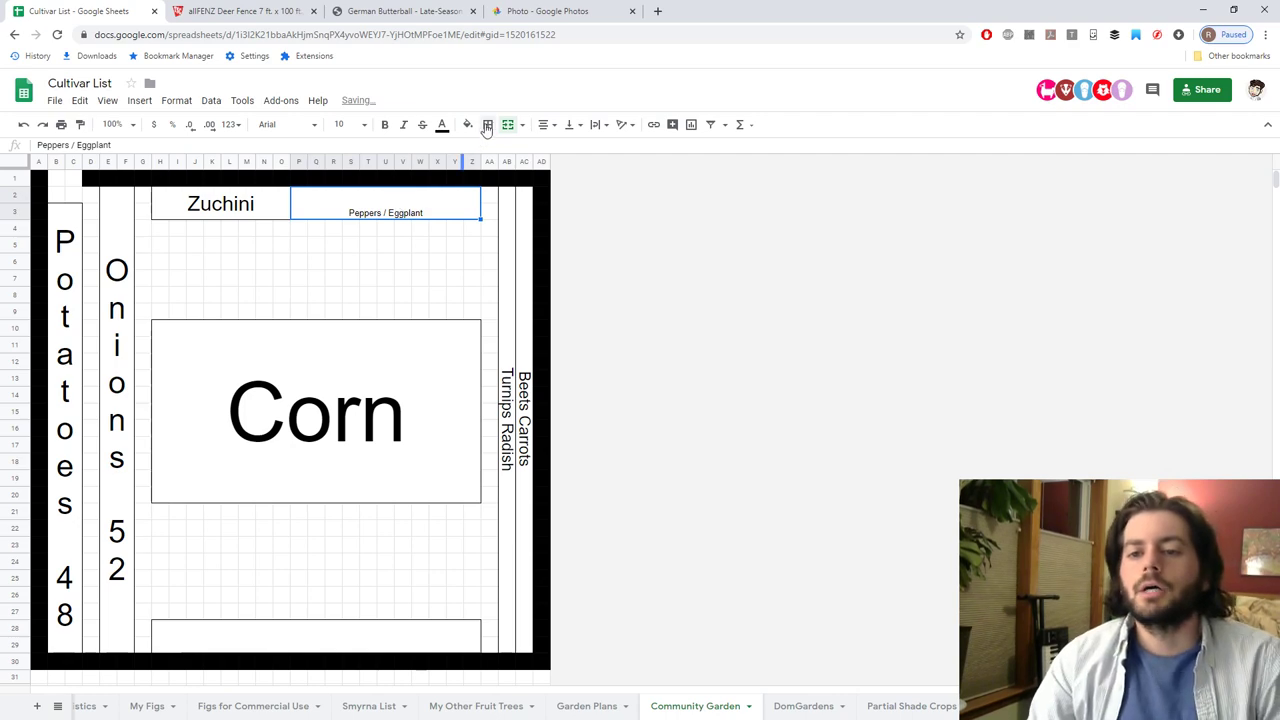
Centre the Peppers / Eggplant label vertically and set its font size to 18.
click(570, 126)
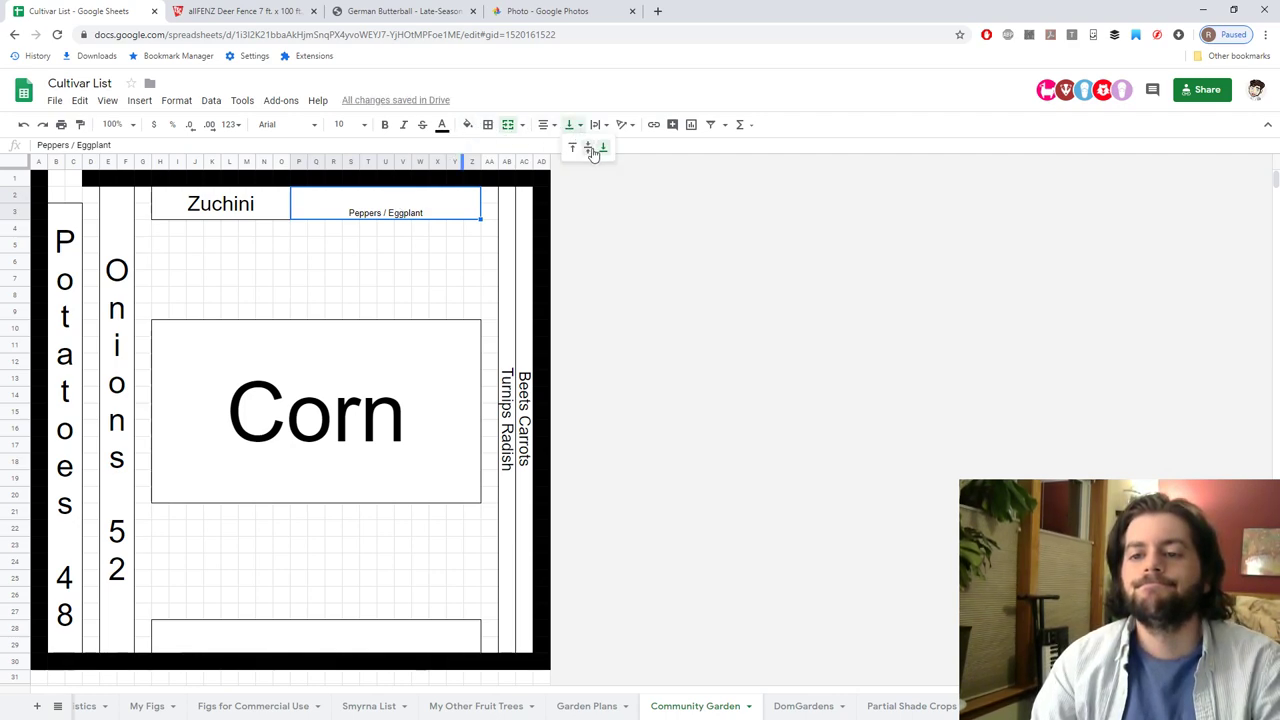
click(589, 147)
click(598, 125)
click(570, 125)
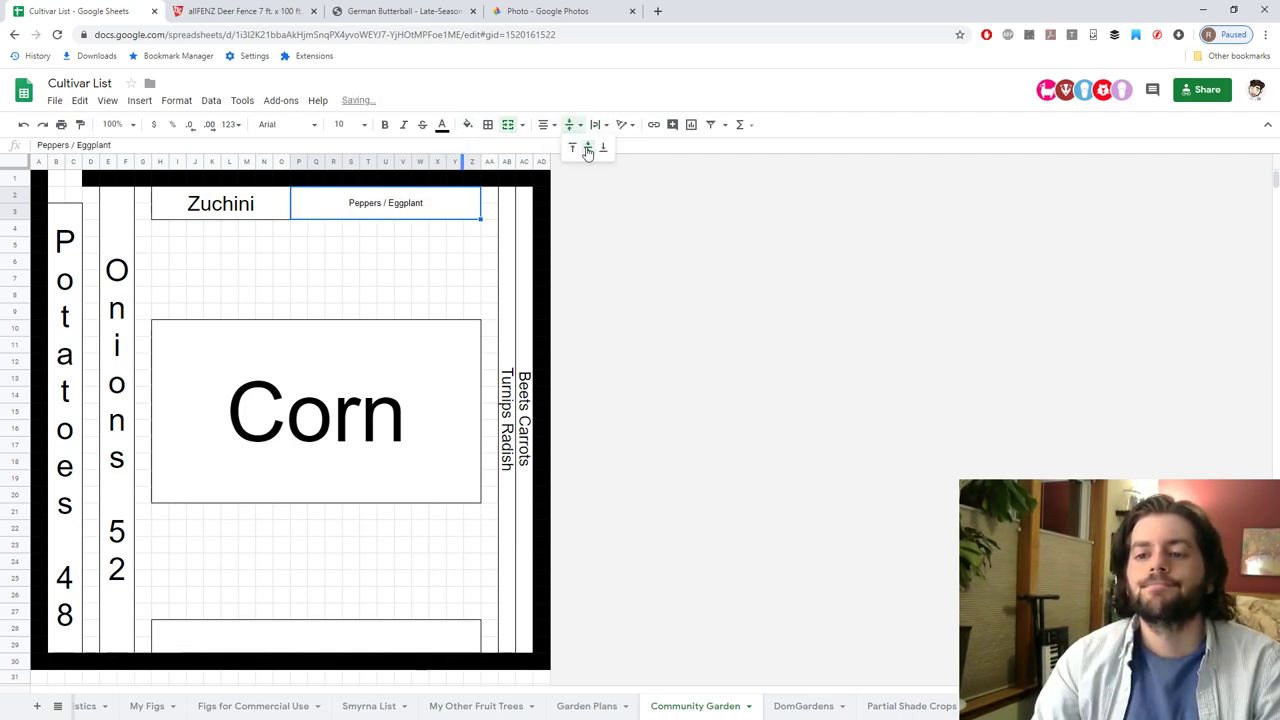
click(352, 124)
click(346, 319)
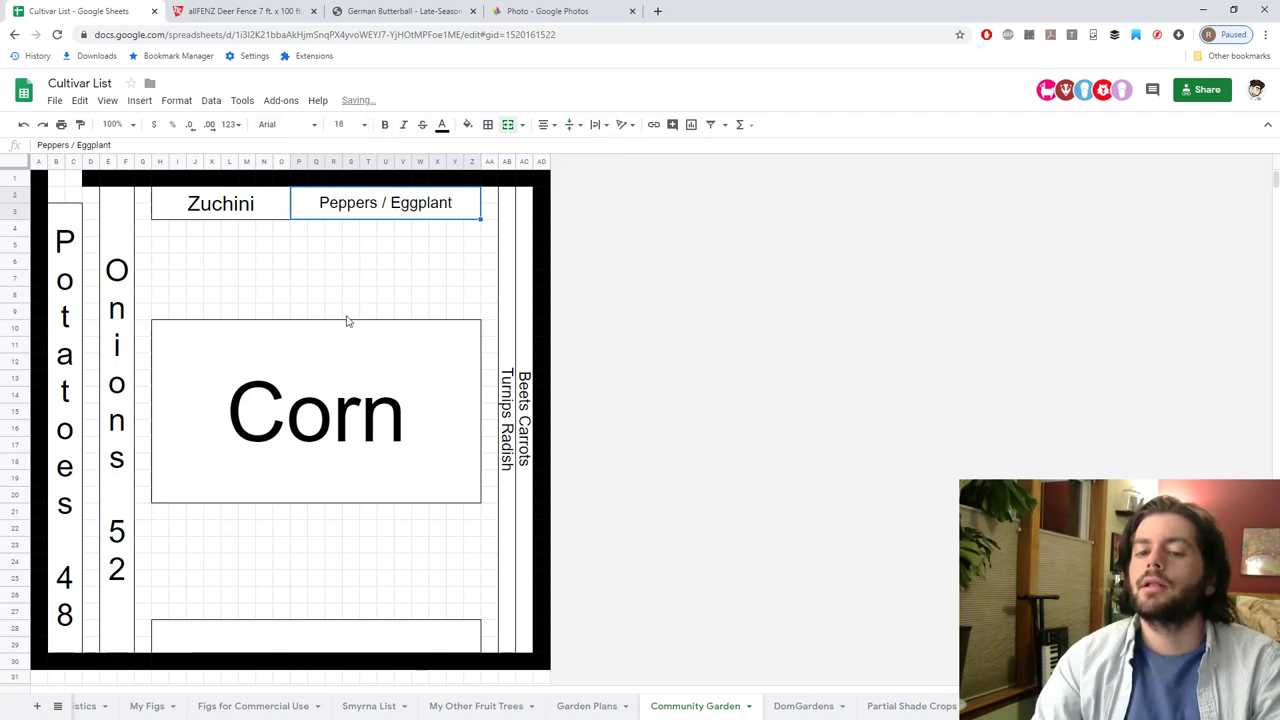
Review the Garden Plans sheet, then examine the potato, zucchini, pepper and empty lower beds in Community Garden.
click(583, 707)
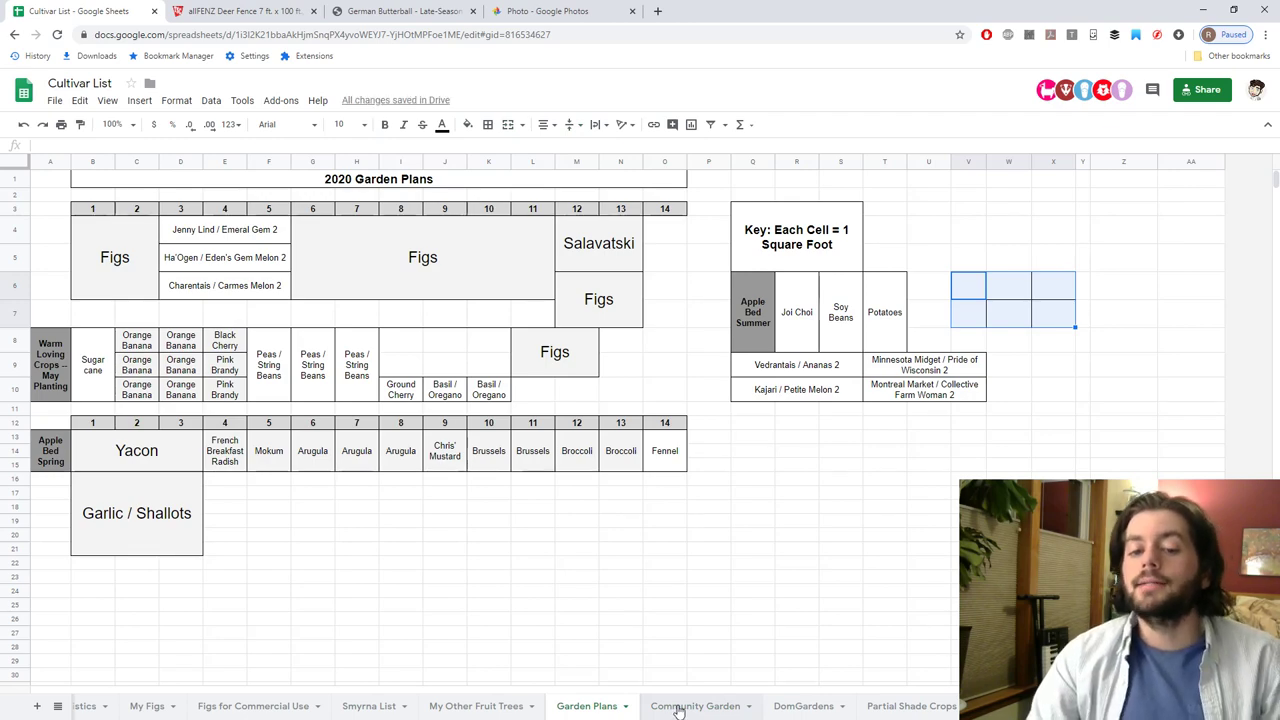
click(679, 707)
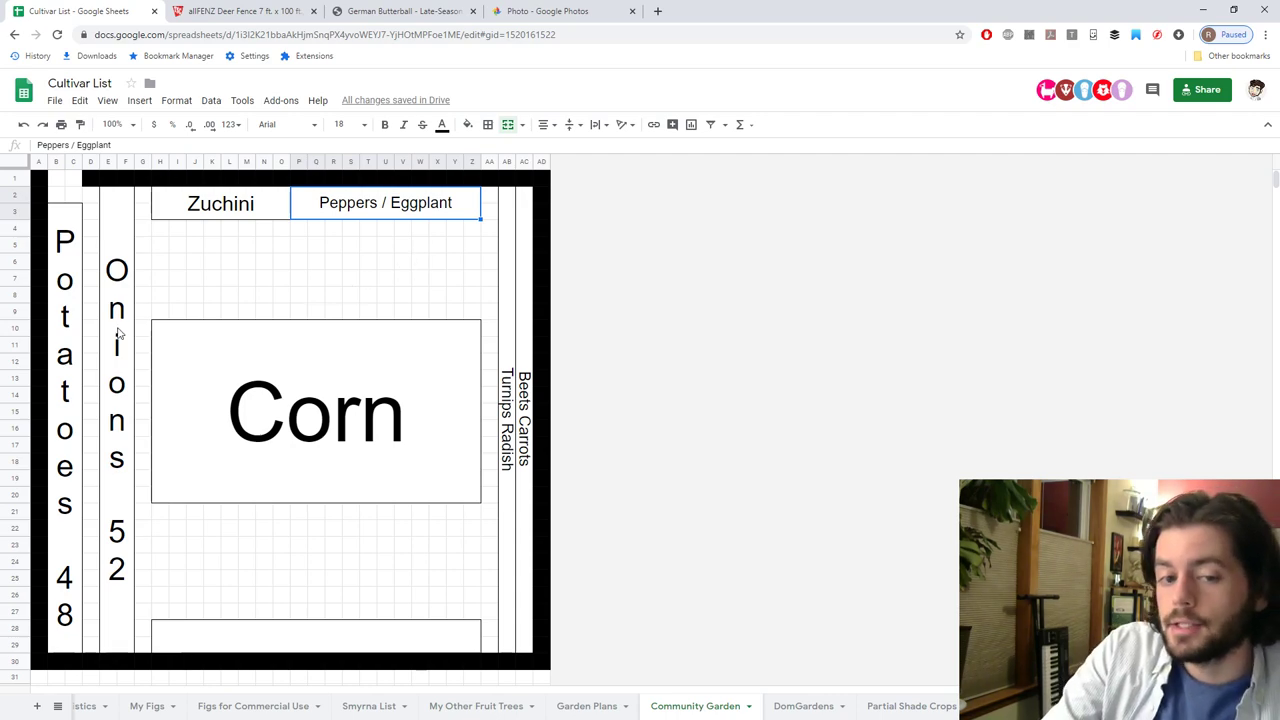
click(80, 317)
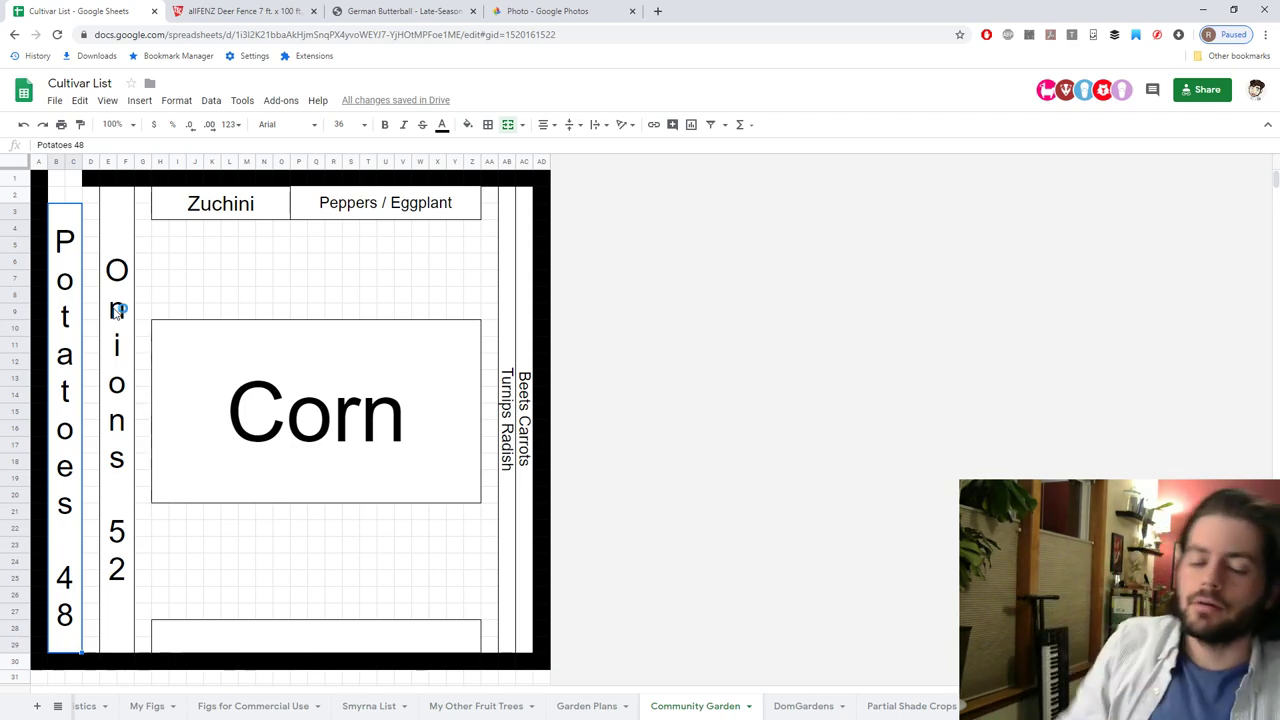
click(238, 214)
click(337, 219)
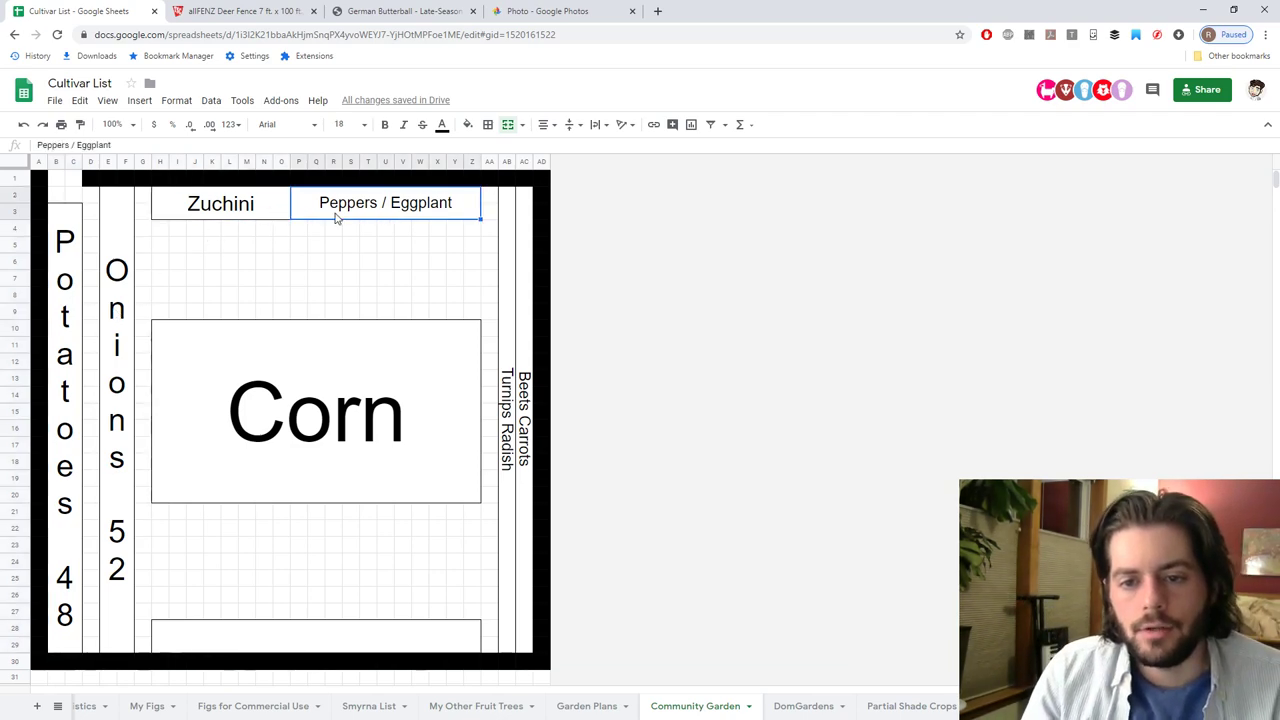
click(258, 206)
click(339, 208)
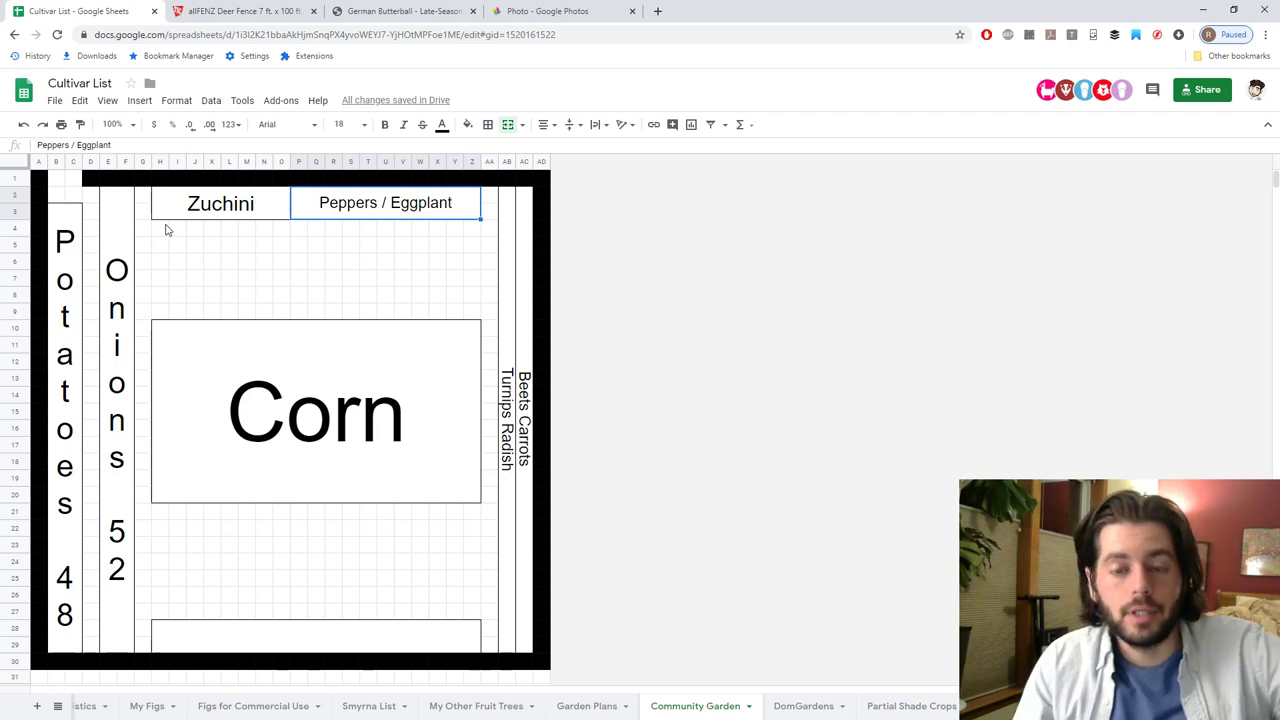
click(63, 258)
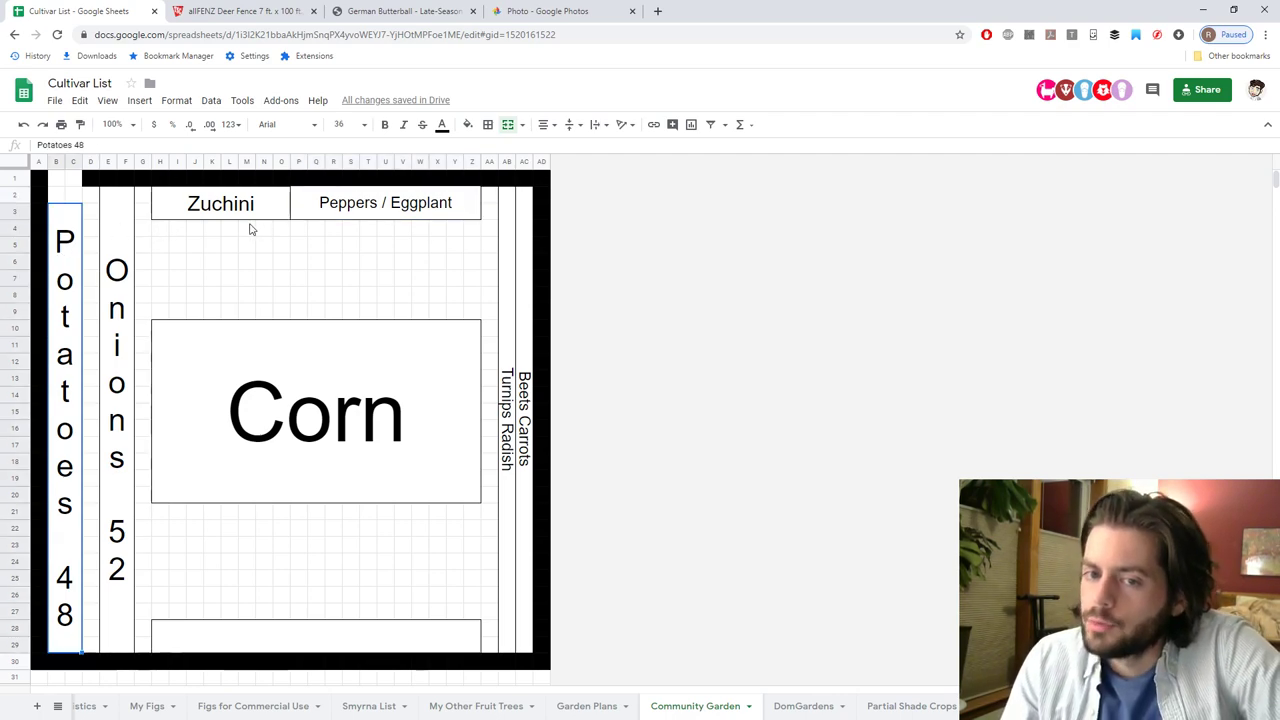
click(235, 642)
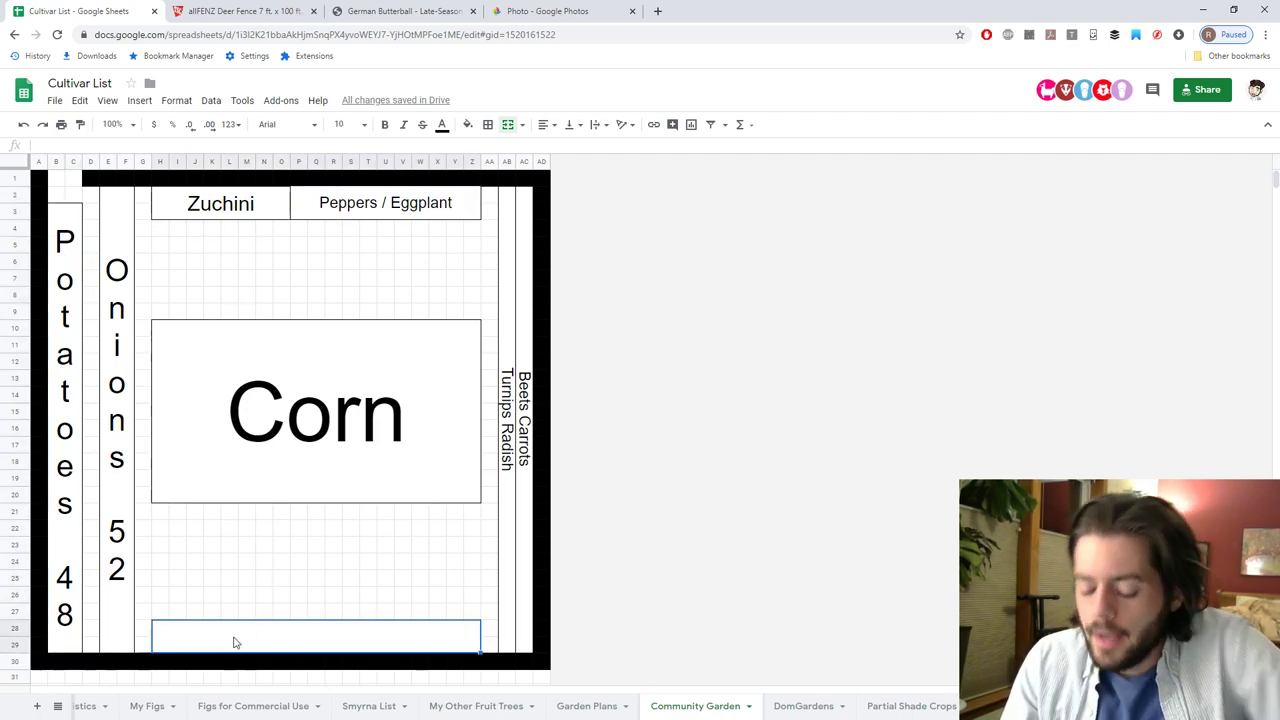